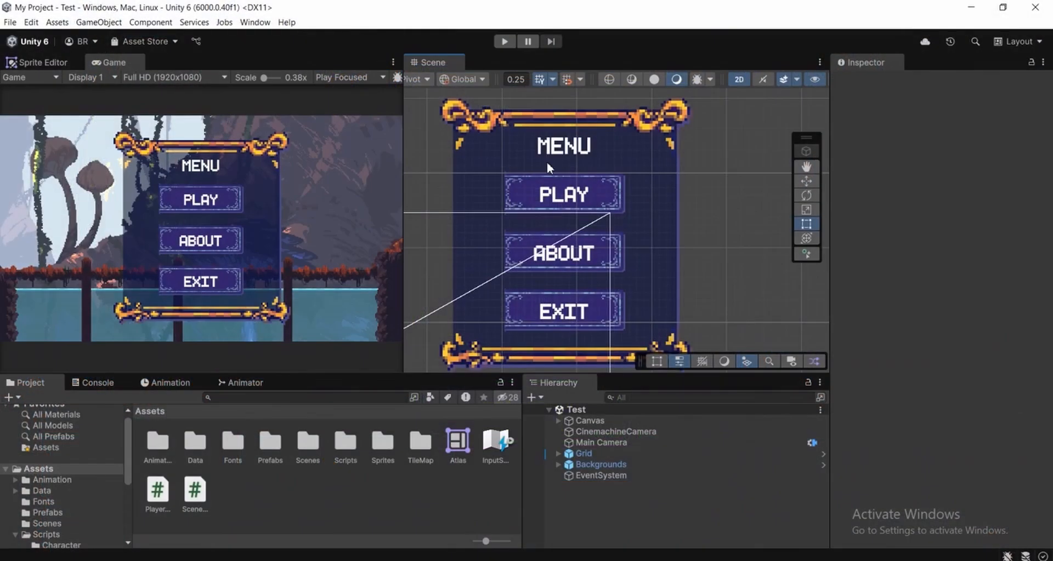
{"action": "mouse_move", "coordinate": [562, 169]}
{"action": "middle_mouse_down"}
{"action": "mouse_move", "coordinate": [562, 220]}
{"action": "mouse_move", "coordinate": [561, 186]}
{"action": "middle_mouse_up"}
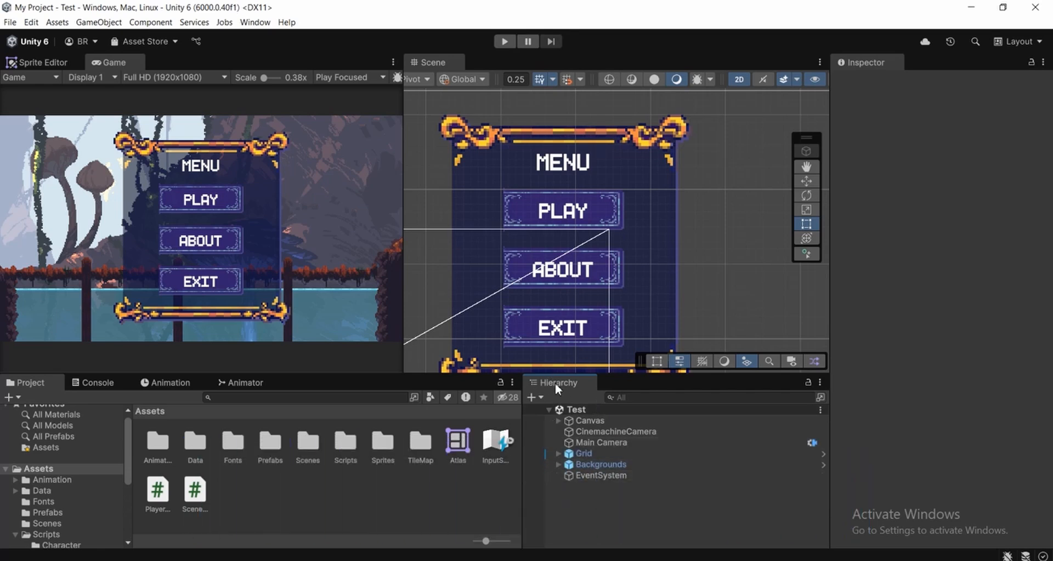
{"action": "left_click", "coordinate": [559, 421]}
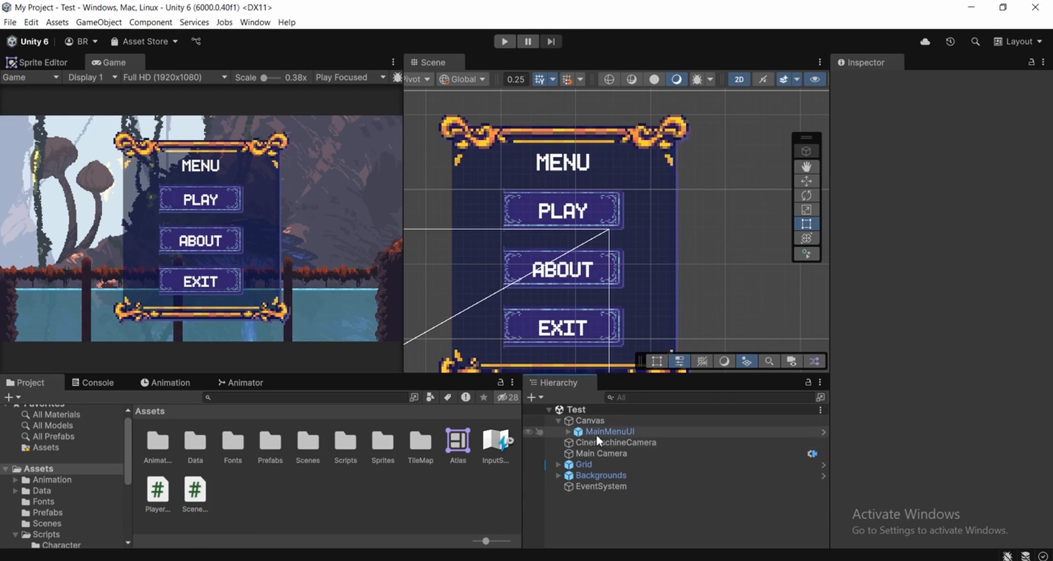
{"action": "left_click", "coordinate": [598, 433]}
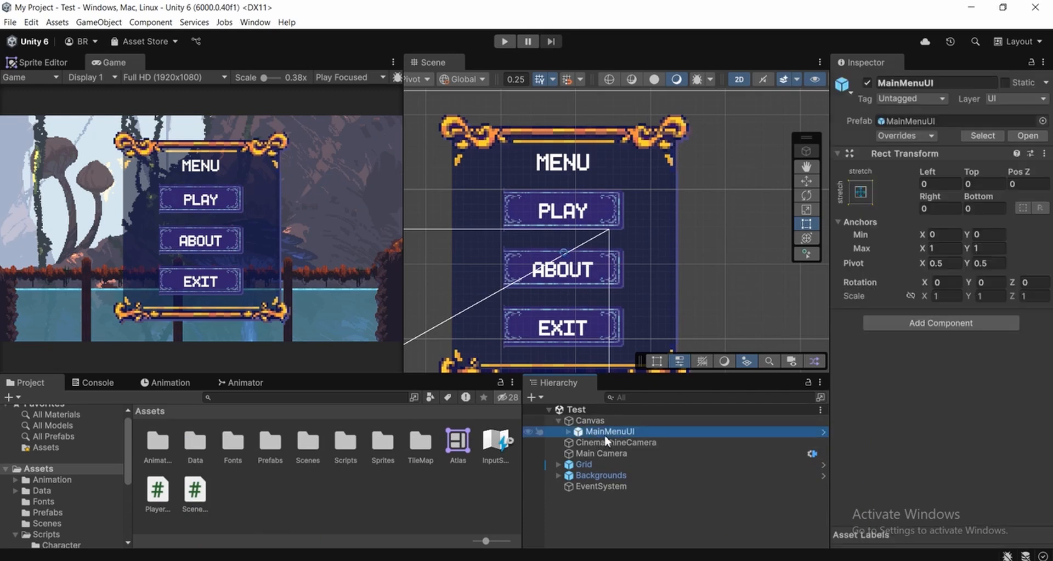
{"action": "key", "text": "ctrl+d"}
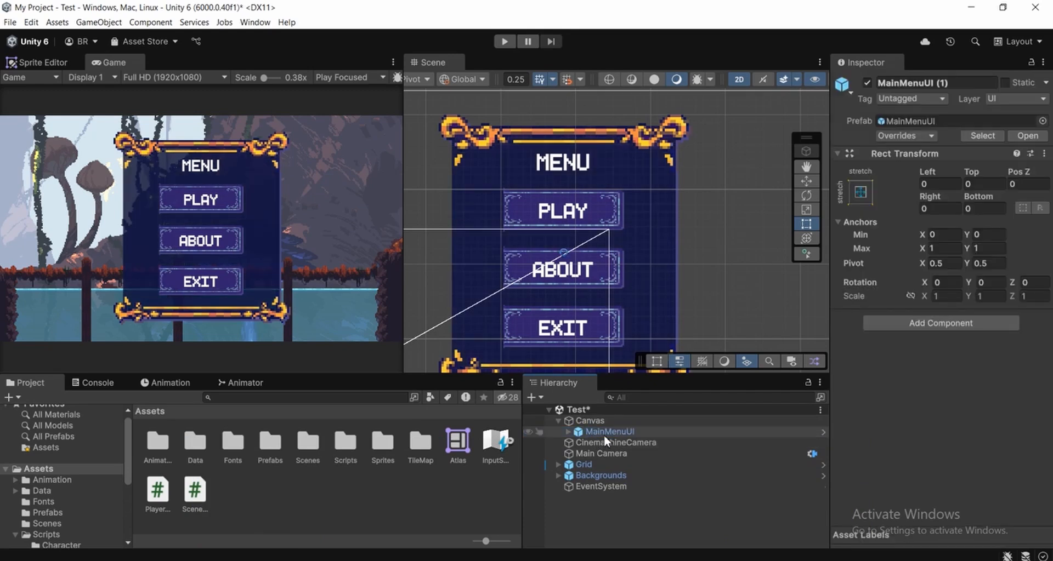
{"action": "left_click", "coordinate": [619, 433]}
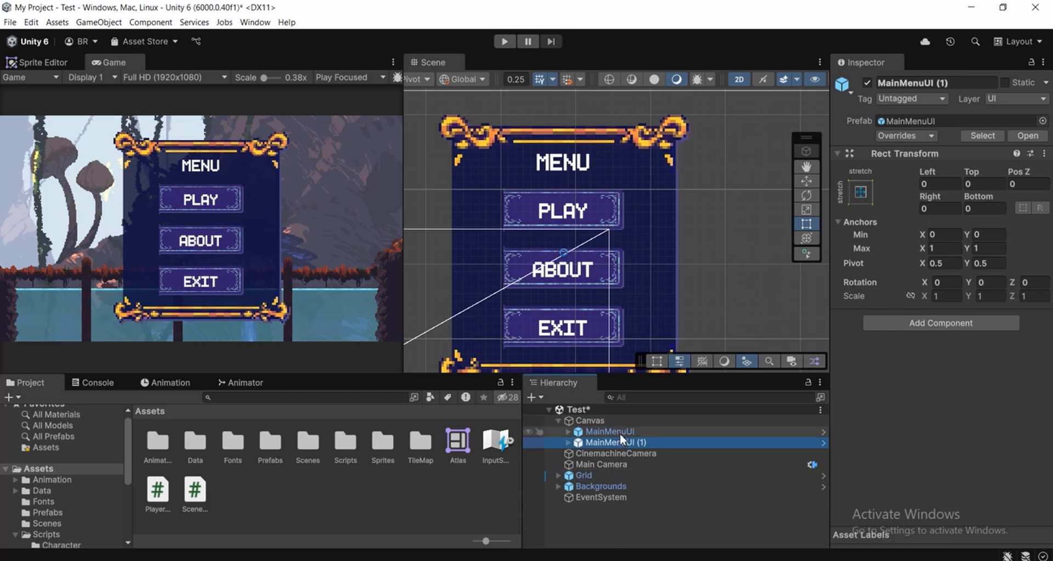
{"action": "left_click", "coordinate": [616, 443]}
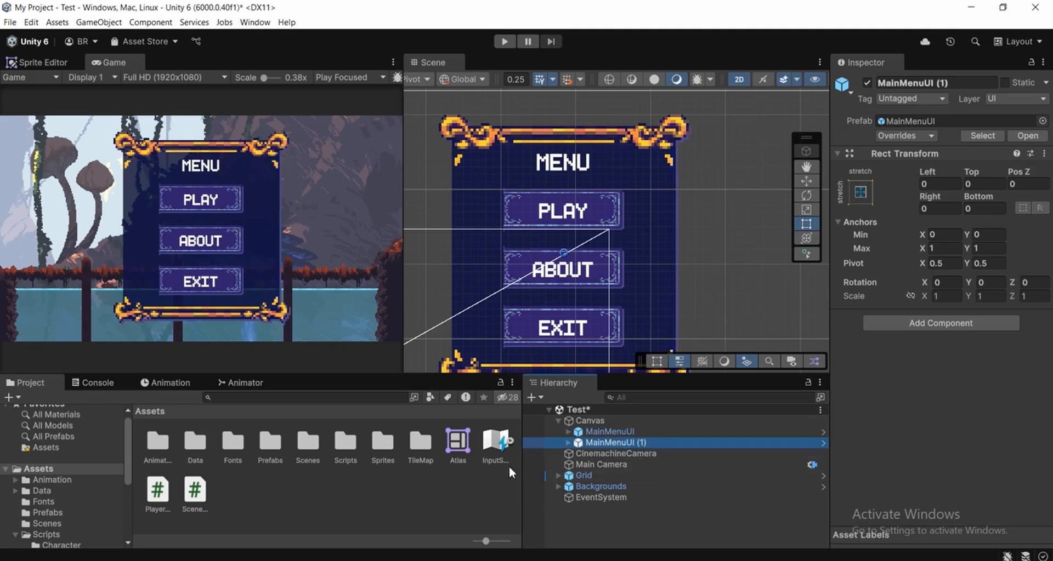
{"action": "left_click", "coordinate": [630, 433]}
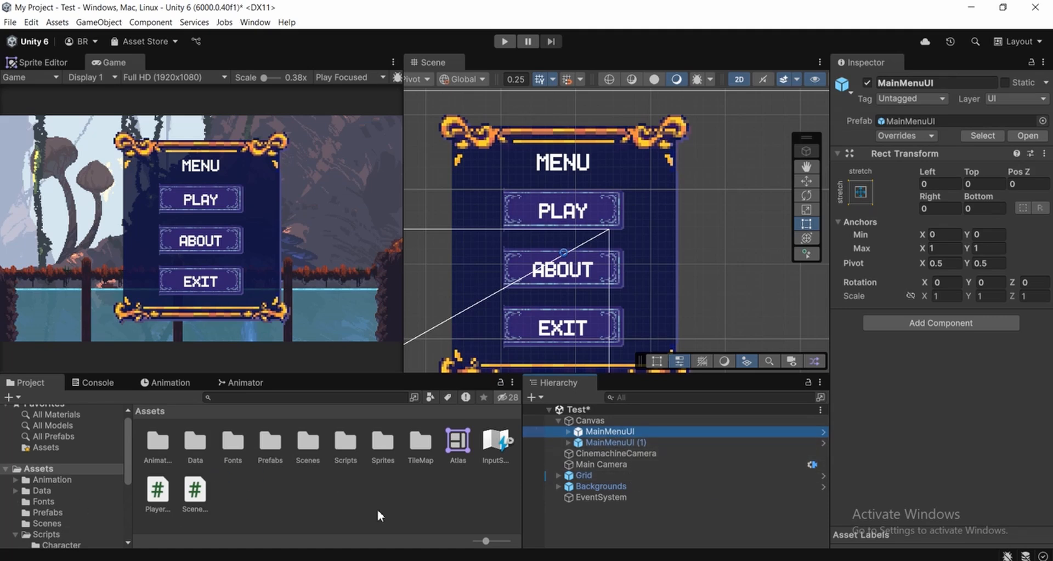
{"action": "left_click", "coordinate": [481, 490]}
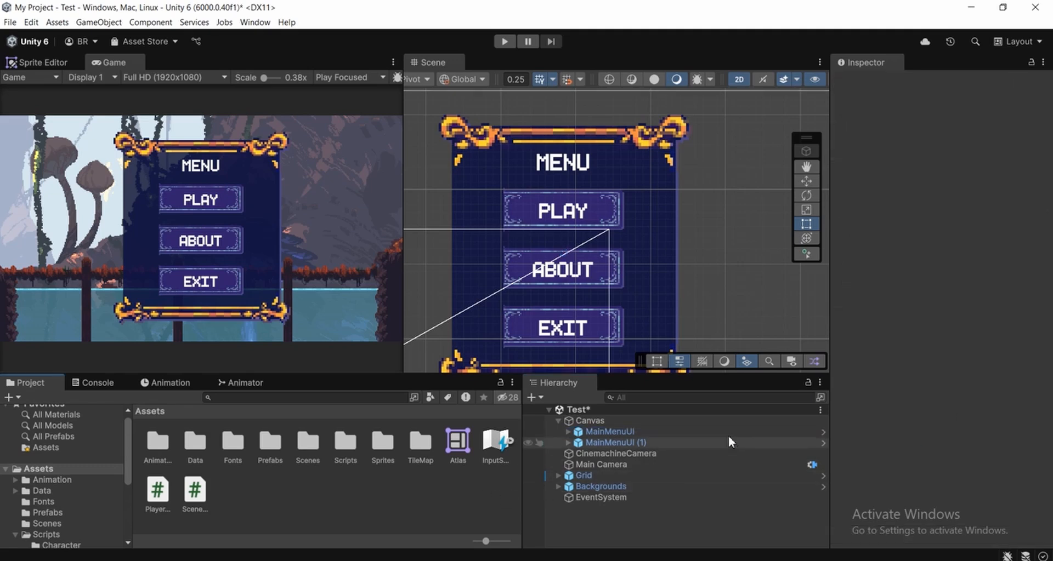
{"action": "left_click", "coordinate": [632, 445]}
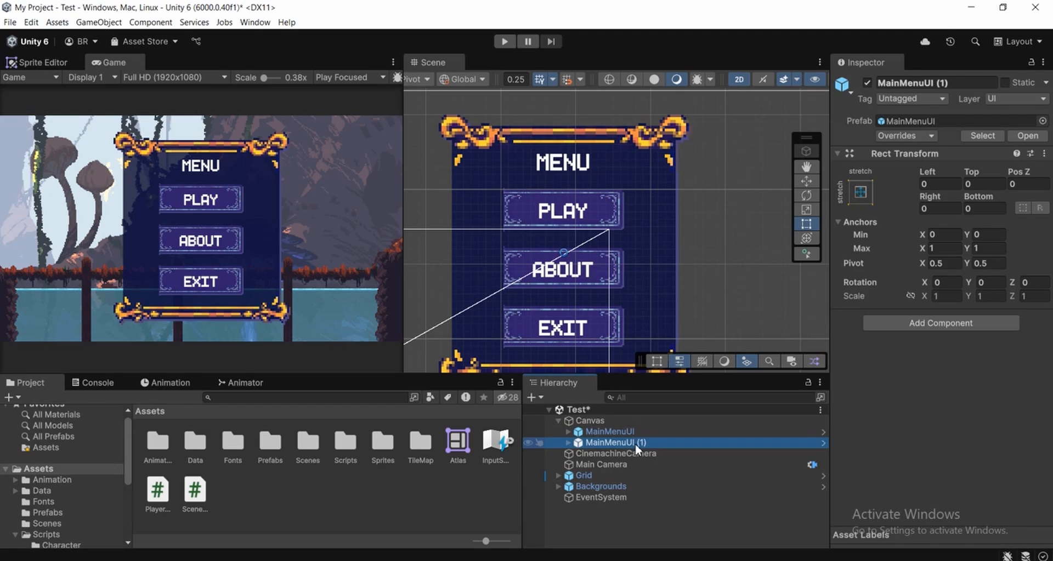
{"action": "key", "text": "Delete"}
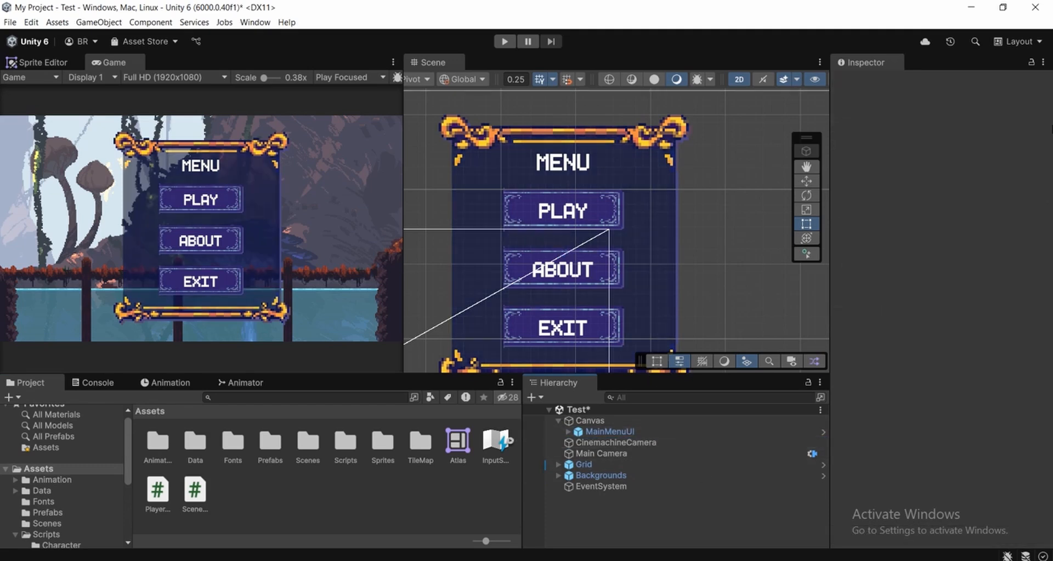
Duplicate the MainMenuUI prefab asset in the Prefabs folder.
{"action": "left_click", "coordinate": [56, 515]}
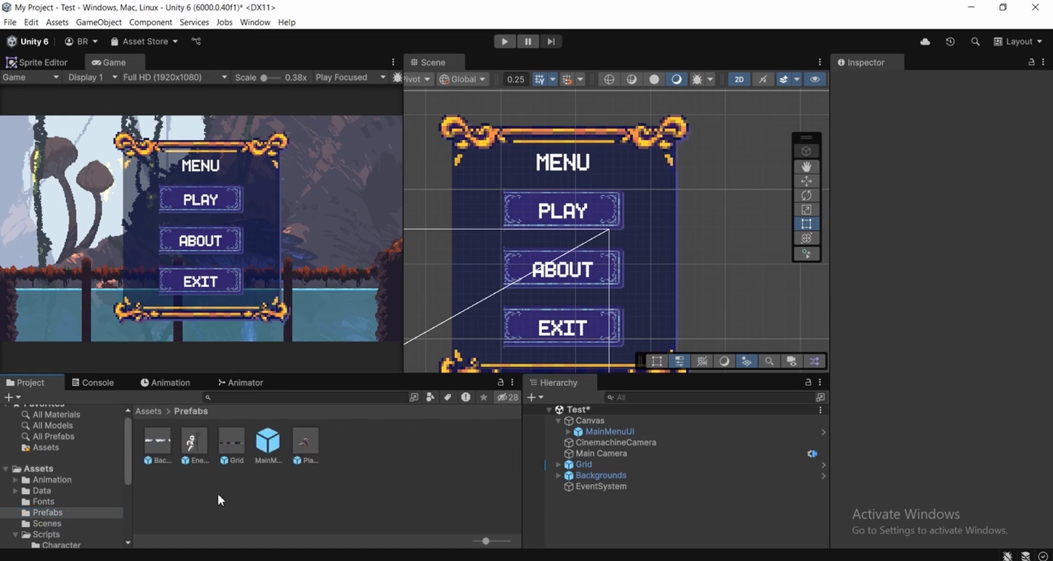
{"action": "left_click", "coordinate": [268, 441]}
{"action": "left_click", "coordinate": [292, 478]}
{"action": "left_click", "coordinate": [303, 462]}
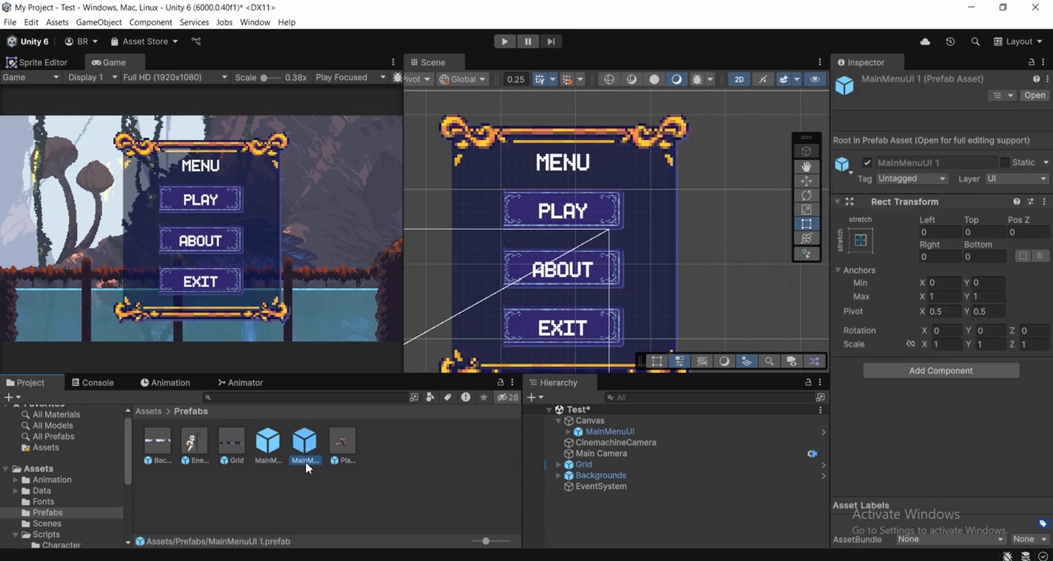
Rename the duplicated menu prefab as AboutMenu.
{"action": "right_click", "coordinate": [305, 462]}
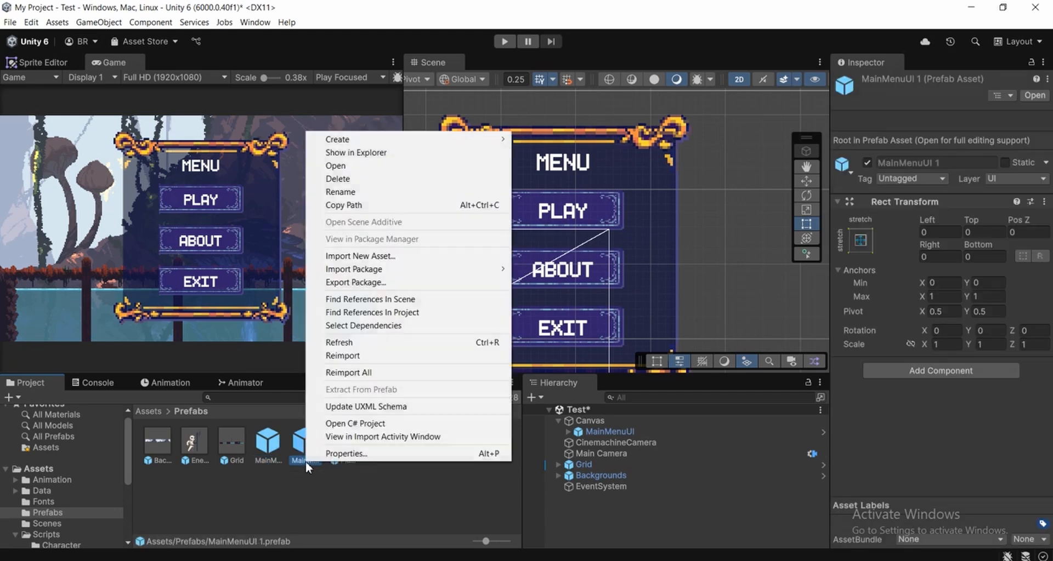
{"action": "left_click", "coordinate": [336, 192]}
{"action": "type", "text": "About"}
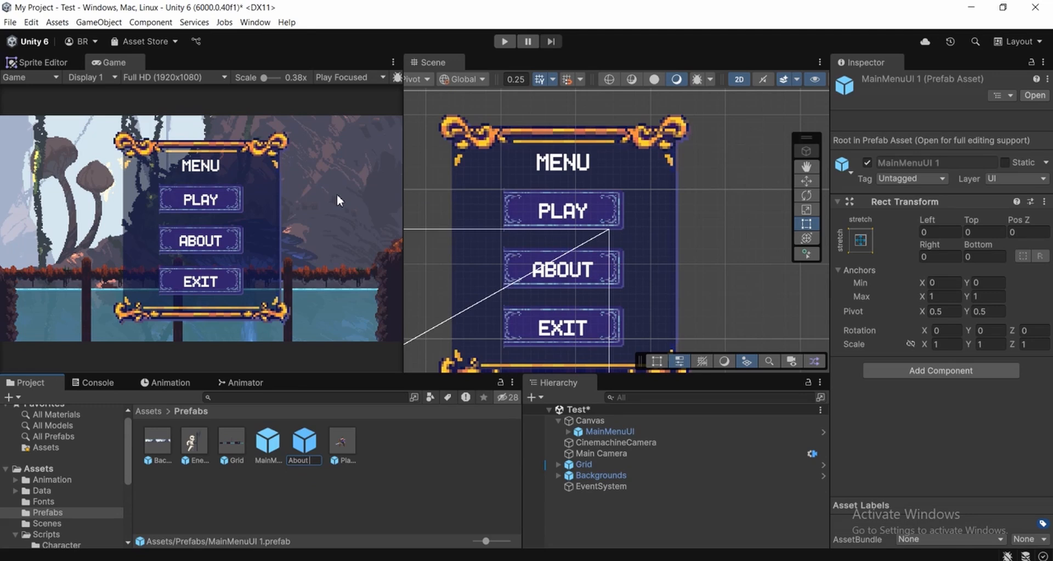
{"action": "type", "text": "Menu"}
{"action": "key", "text": "Return"}
{"action": "left_click", "coordinate": [311, 510]}
Open the AboutMenu prefab to examine its layout and child objects, and return to the Test scene.
{"action": "double_click", "coordinate": [156, 443]}
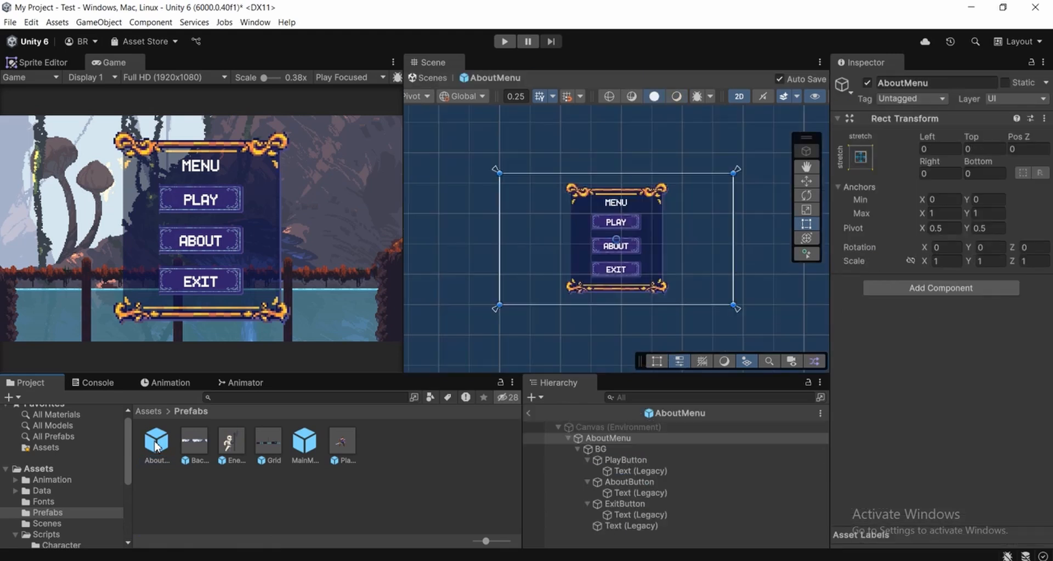
{"action": "scroll", "coordinate": [603, 301], "scroll_direction": "up", "scroll_amount": 1}
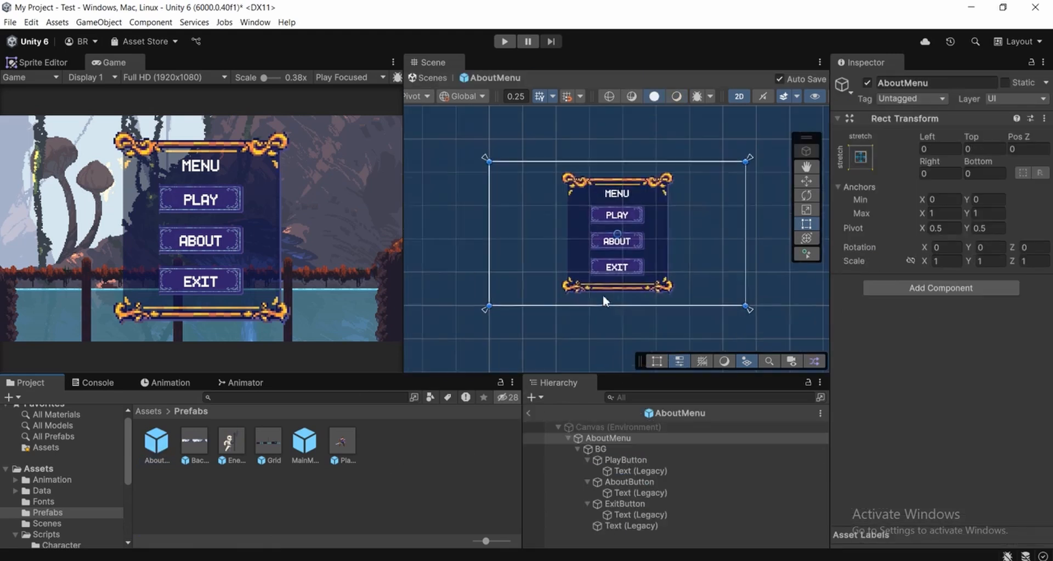
{"action": "middle_click_drag", "start_coordinate": [569, 313], "coordinate": [567, 269]}
{"action": "scroll", "coordinate": [567, 269], "scroll_direction": "up", "scroll_amount": 3}
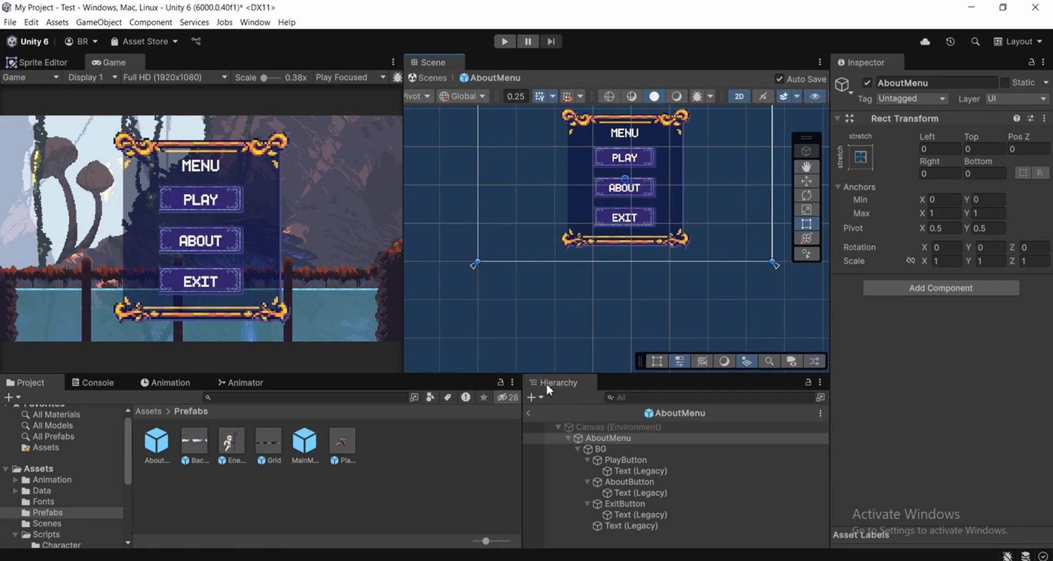
{"action": "left_click", "coordinate": [529, 415]}
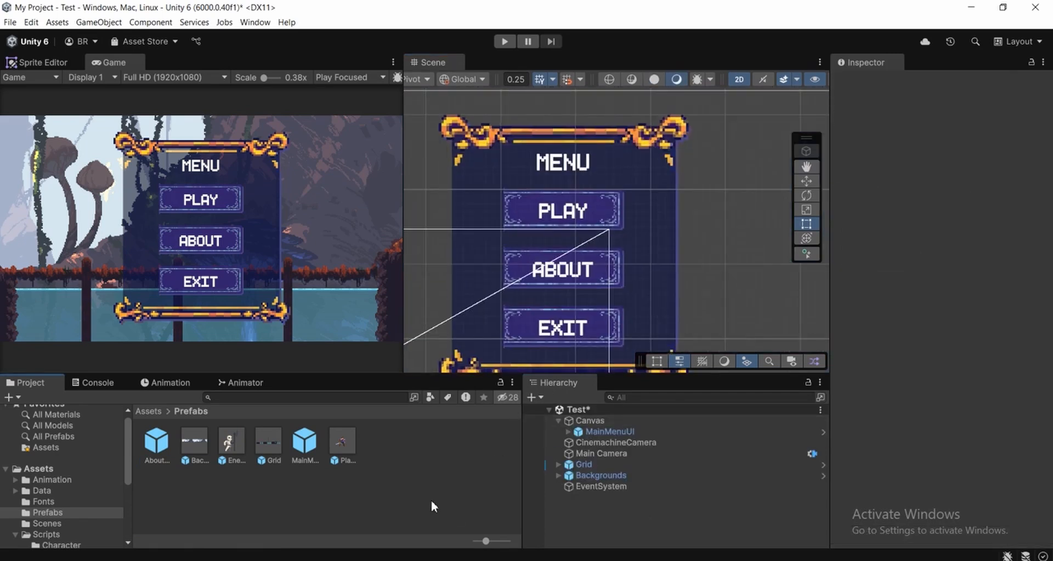
Deactivate the MainMenuUI object in the Test scene.
{"action": "left_click", "coordinate": [615, 432]}
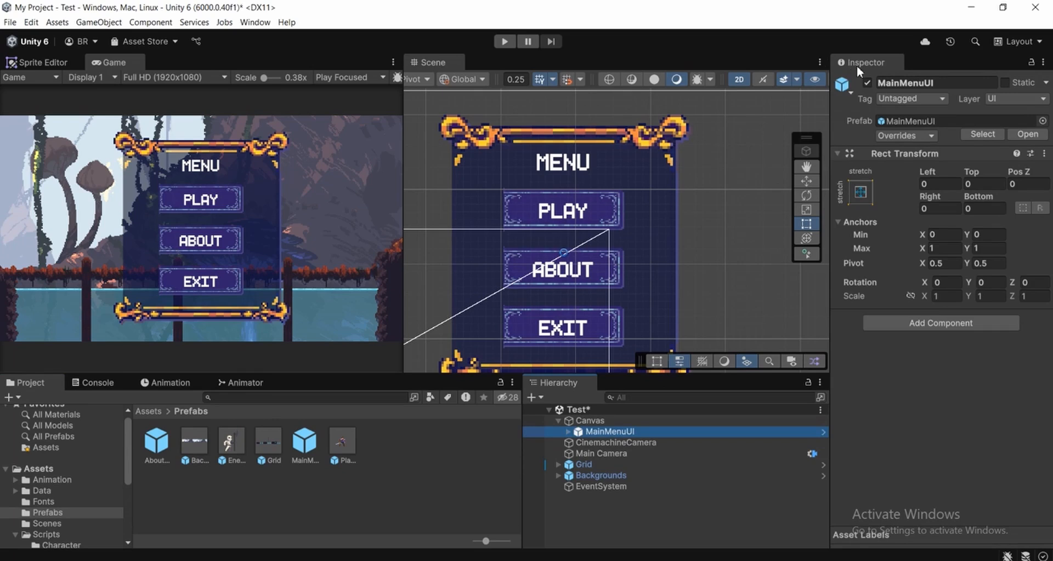
{"action": "left_click", "coordinate": [867, 83]}
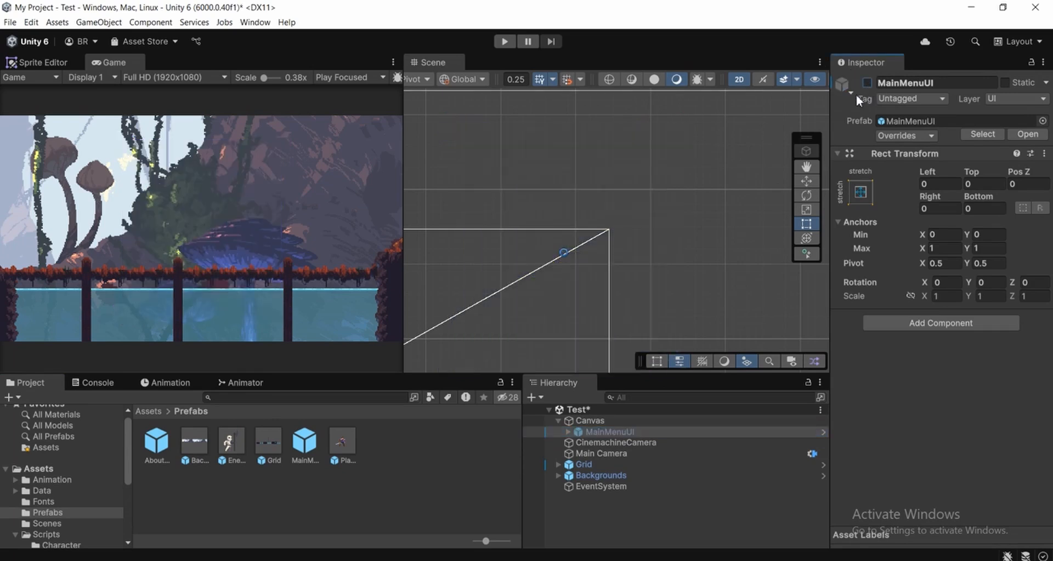
{"action": "middle_click_drag", "start_coordinate": [606, 236], "coordinate": [597, 248]}
{"action": "left_click", "coordinate": [264, 490]}
Place the AboutMenu prefab in the scene as a child of the Canvas.
{"action": "left_click", "coordinate": [157, 443]}
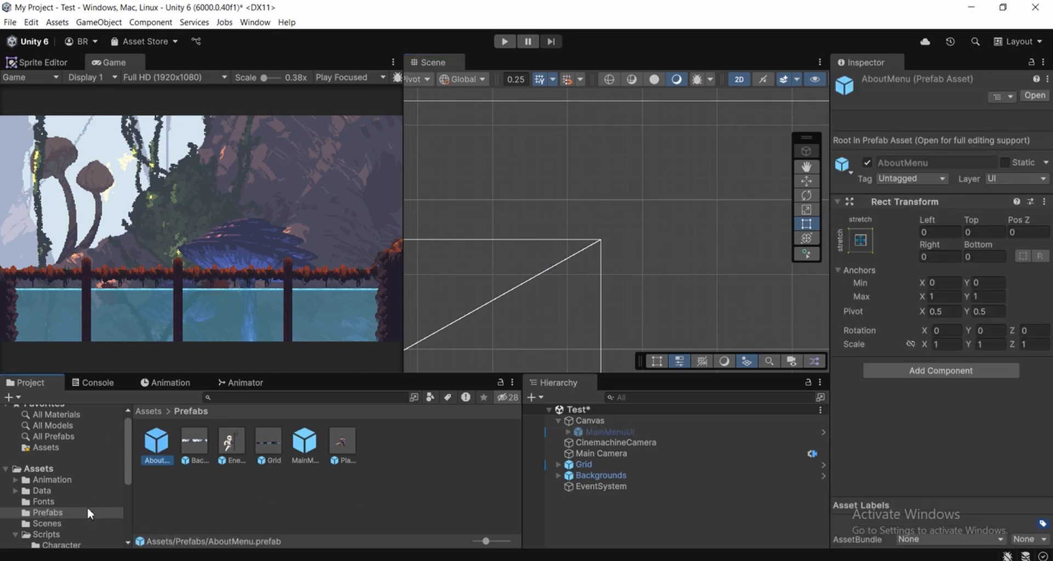
{"action": "left_click_drag", "start_coordinate": [158, 446], "coordinate": [597, 420]}
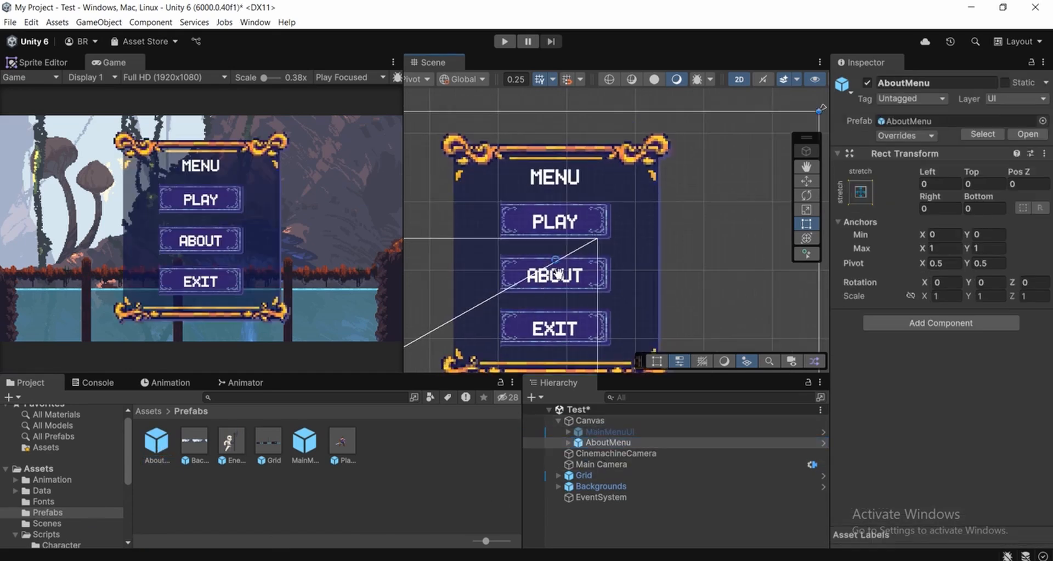
{"action": "scroll", "coordinate": [540, 285], "scroll_direction": "up", "scroll_amount": 3}
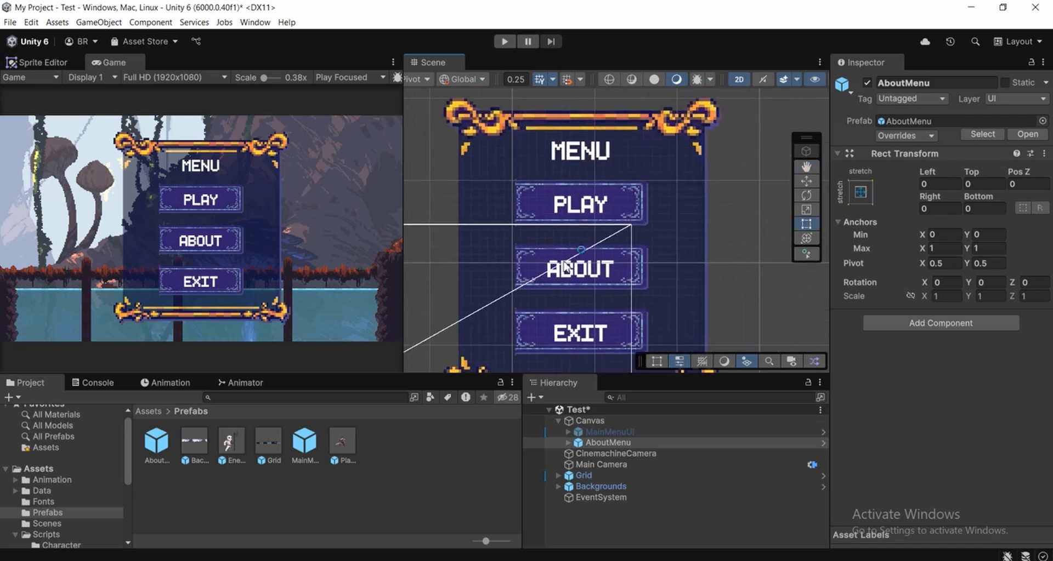
{"action": "middle_click_drag", "start_coordinate": [584, 273], "coordinate": [574, 258]}
{"action": "scroll", "coordinate": [575, 259], "scroll_direction": "up", "scroll_amount": 1}
{"action": "middle_click_drag", "start_coordinate": [549, 151], "coordinate": [553, 241]}
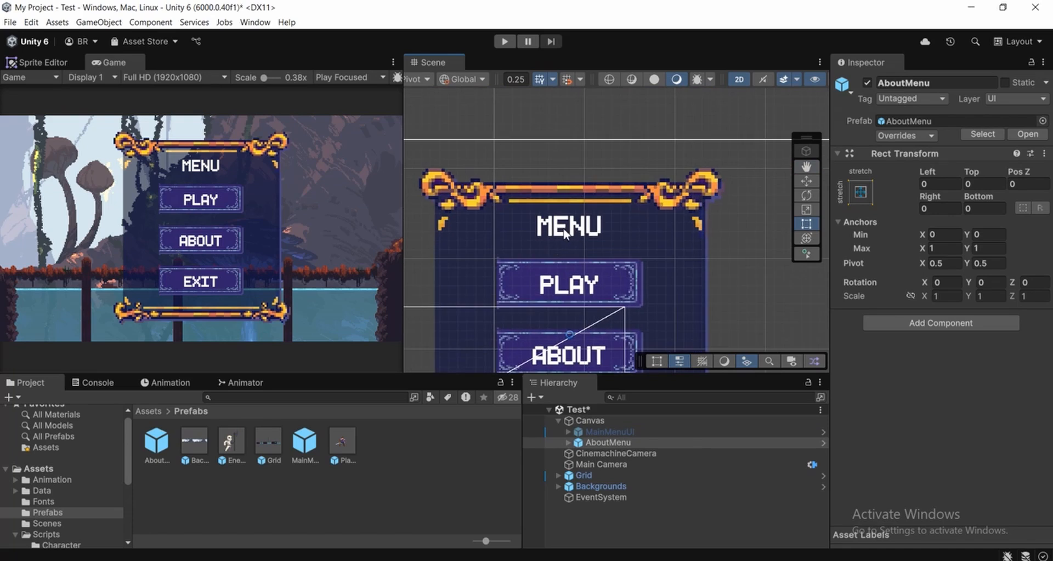
{"action": "middle_click_drag", "start_coordinate": [565, 234], "coordinate": [559, 246]}
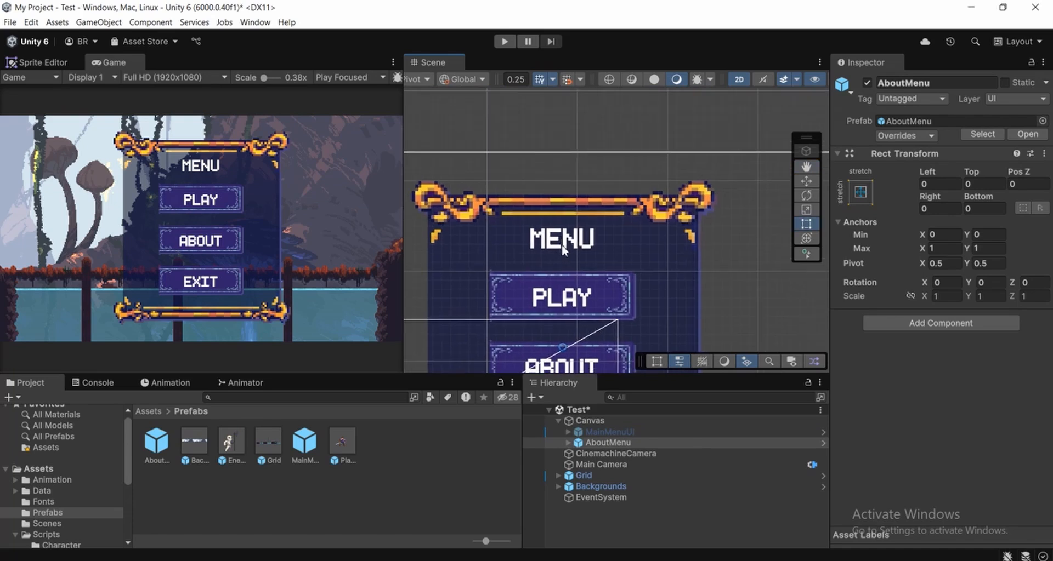
Delete PlayButton and AboutButton from the BG object of the AboutMenu instance.
{"action": "left_click", "coordinate": [568, 443]}
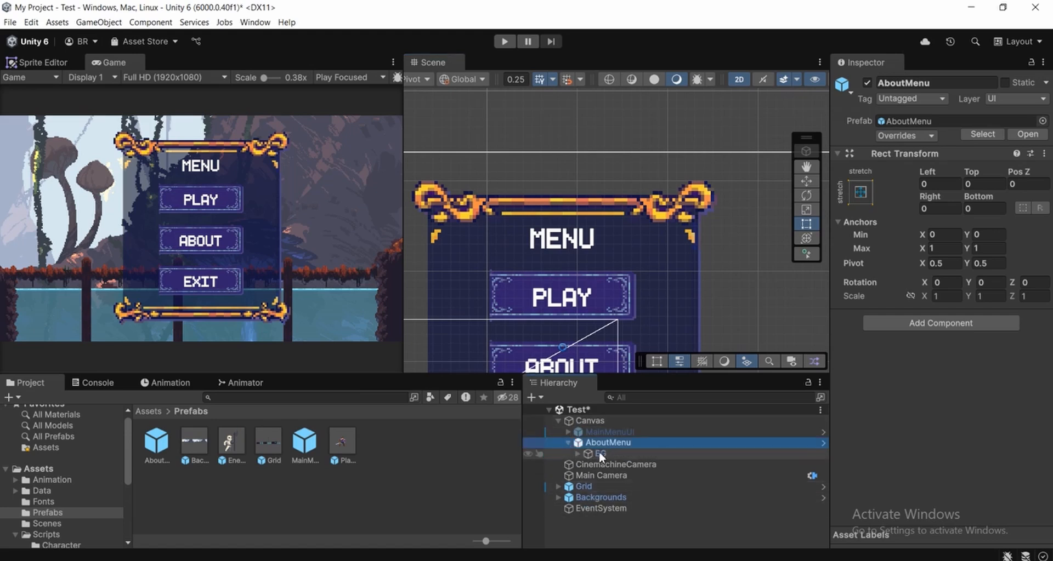
{"action": "left_click", "coordinate": [602, 454]}
{"action": "left_click", "coordinate": [577, 453]}
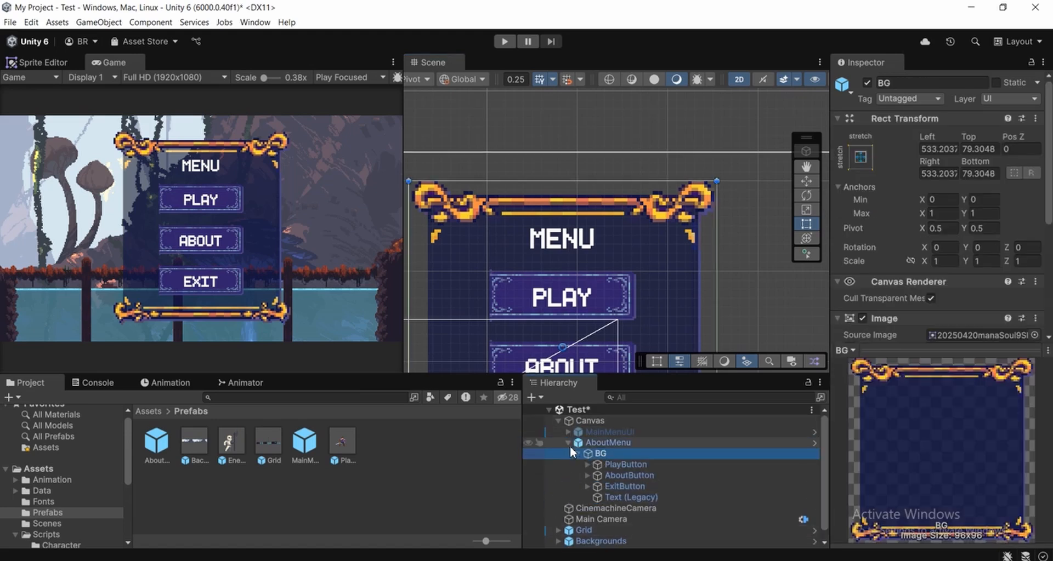
{"action": "middle_click_drag", "start_coordinate": [586, 261], "coordinate": [596, 200]}
{"action": "scroll", "coordinate": [587, 212], "scroll_direction": "up", "scroll_amount": 1}
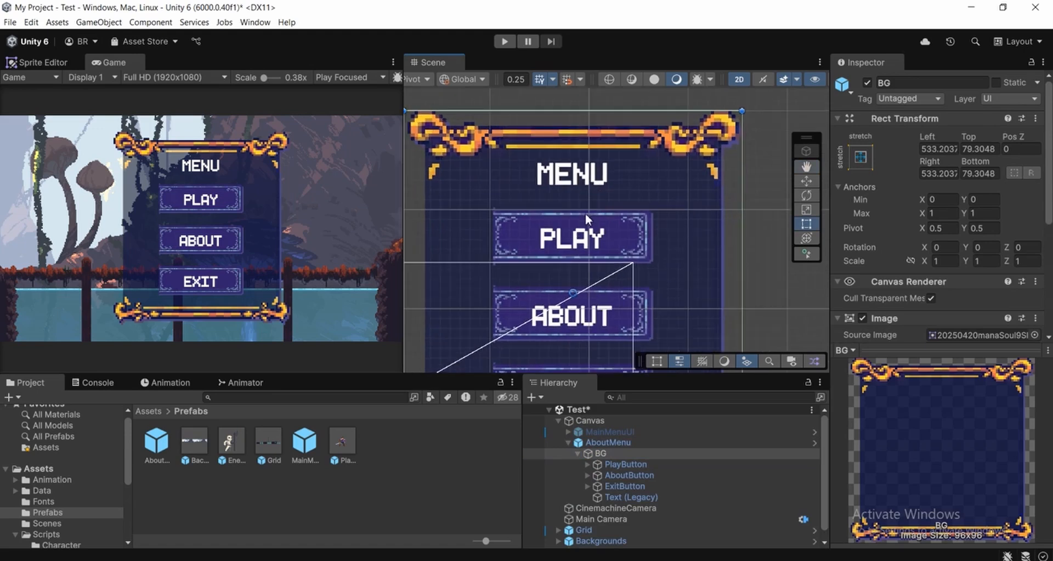
{"action": "middle_click_drag", "start_coordinate": [568, 242], "coordinate": [565, 218]}
{"action": "middle_click_drag", "start_coordinate": [544, 330], "coordinate": [500, 282]}
{"action": "scroll", "coordinate": [502, 201], "scroll_direction": "down", "scroll_amount": 1}
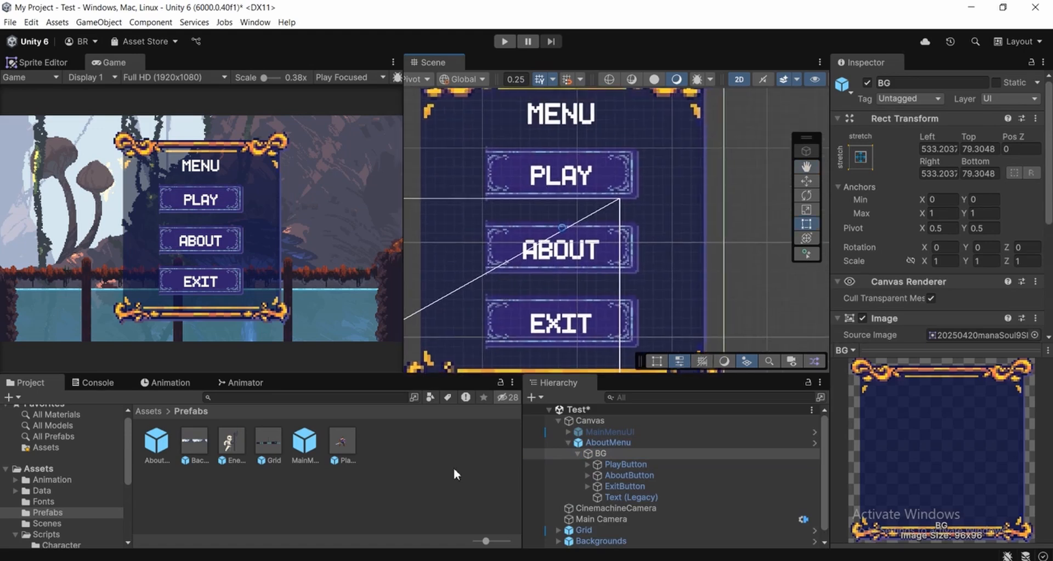
{"action": "left_click", "coordinate": [476, 489]}
{"action": "left_click", "coordinate": [630, 465]}
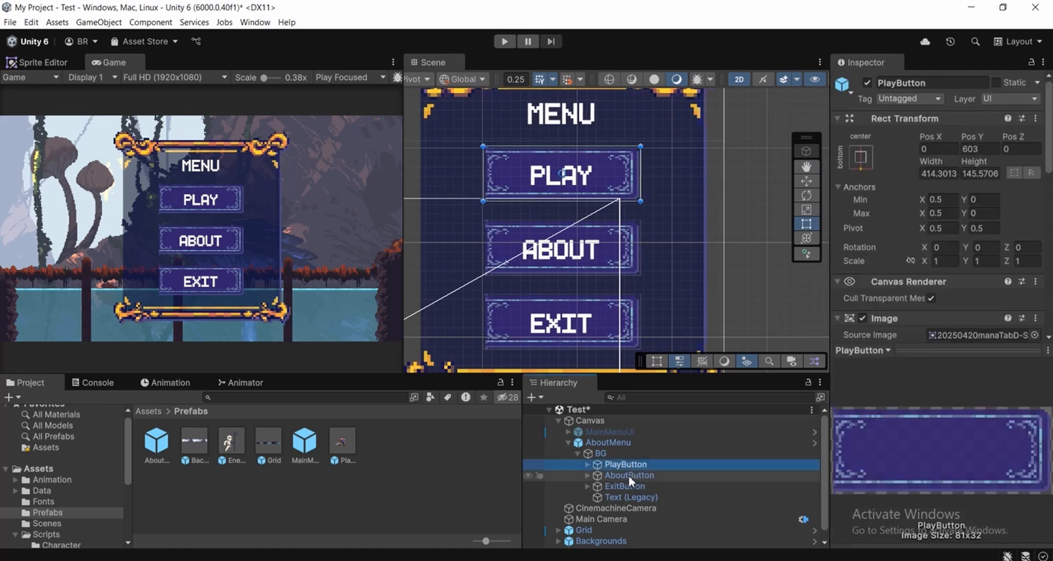
{"action": "left_click", "coordinate": [623, 476], "text": "ctrl"}
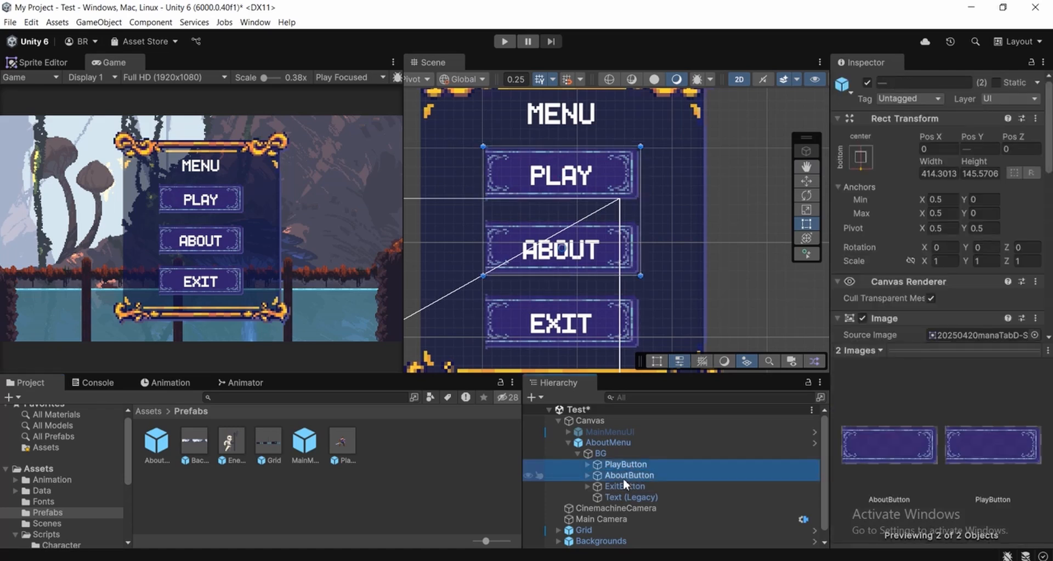
{"action": "key", "text": "Delete"}
{"action": "scroll", "coordinate": [540, 244], "scroll_direction": "up", "scroll_amount": 2}
{"action": "scroll", "coordinate": [576, 298], "scroll_direction": "up", "scroll_amount": 3}
{"action": "middle_click_drag", "start_coordinate": [576, 299], "coordinate": [551, 267]}
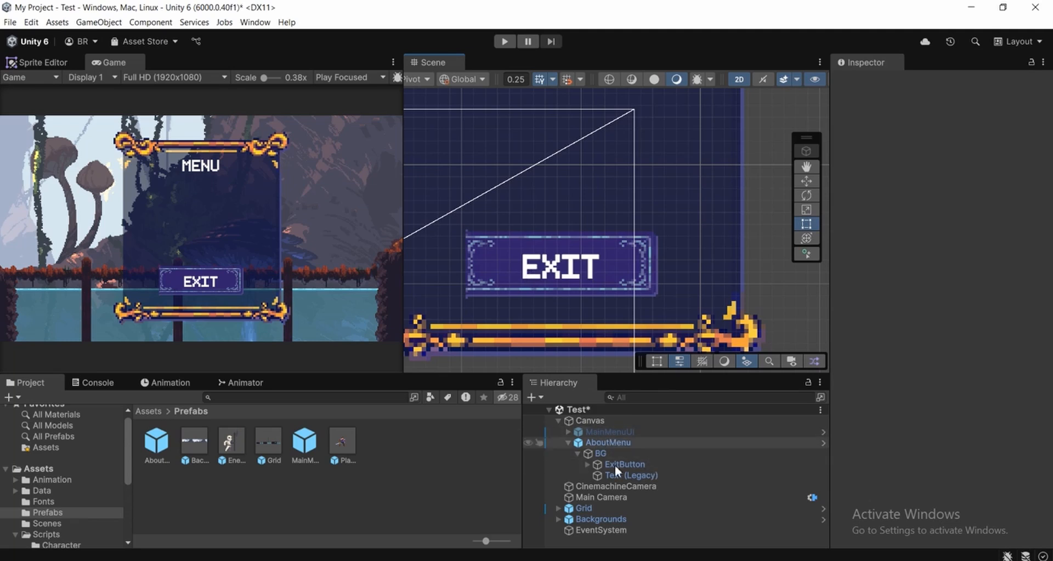
{"action": "left_click", "coordinate": [603, 446]}
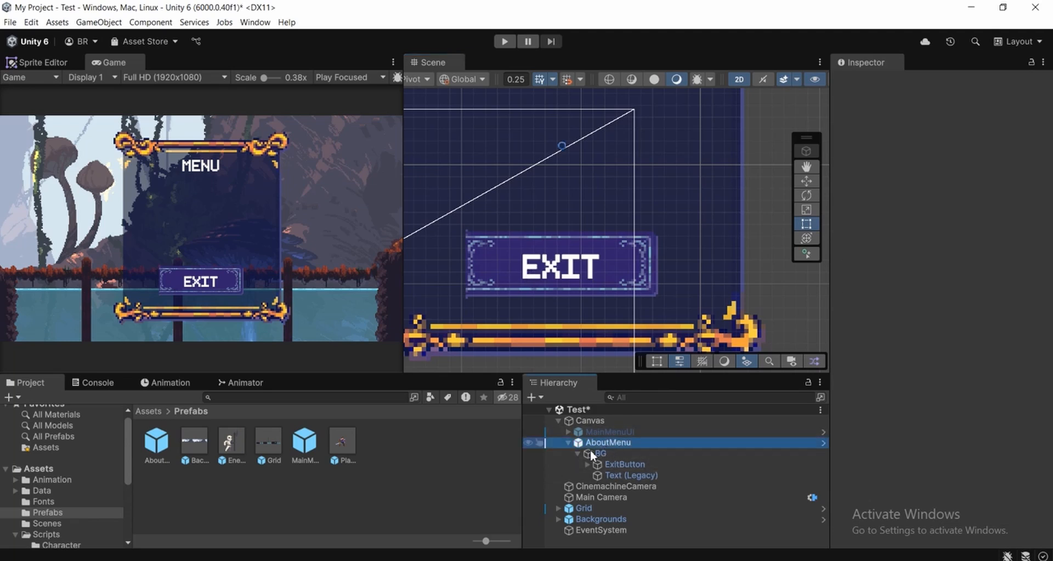
{"action": "left_click", "coordinate": [462, 462]}
{"action": "left_click", "coordinate": [632, 441]}
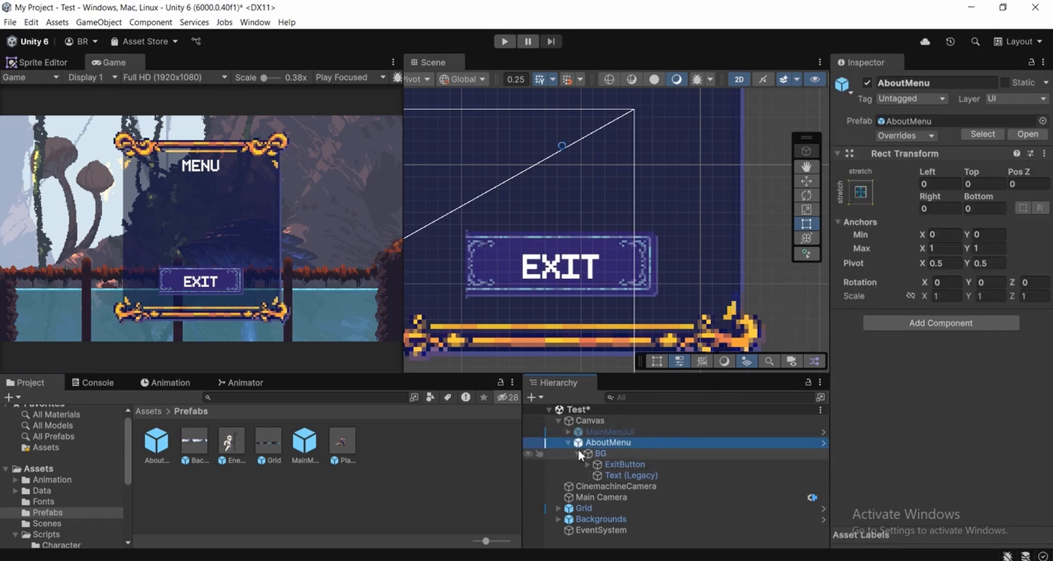
{"action": "left_click", "coordinate": [480, 470]}
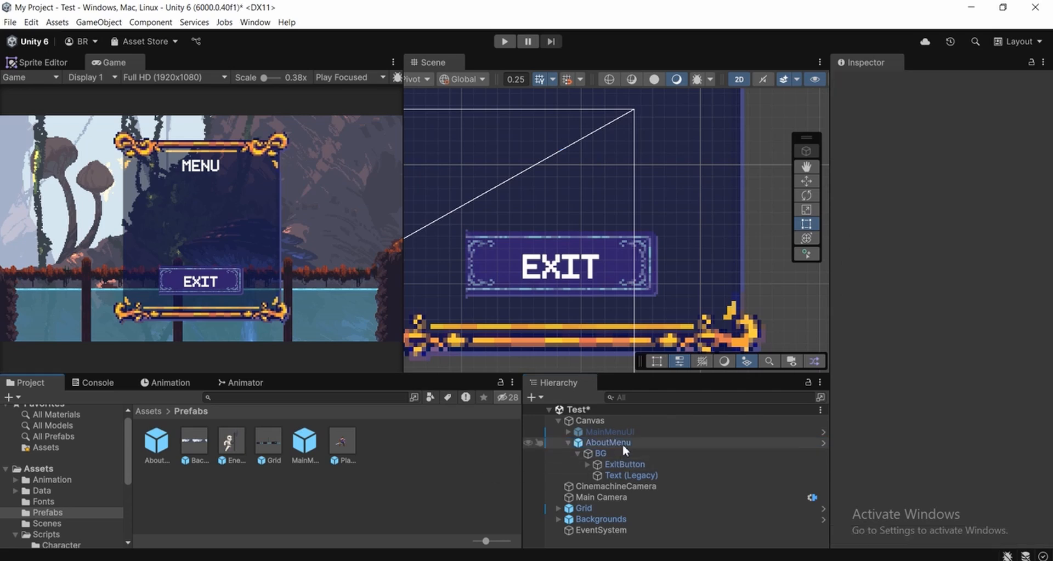
Rename the AboutMenu instance in the Test scene to AboutMenuUI.
{"action": "left_click", "coordinate": [620, 442]}
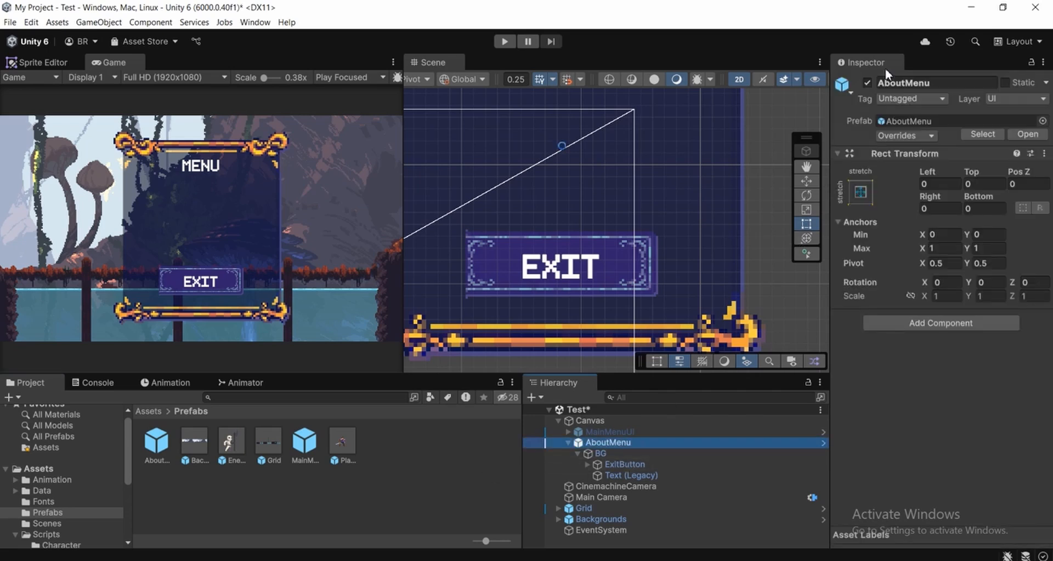
{"action": "left_click", "coordinate": [966, 82]}
{"action": "left_click", "coordinate": [967, 84]}
{"action": "type", "text": "UI"}
{"action": "key", "text": "Return"}
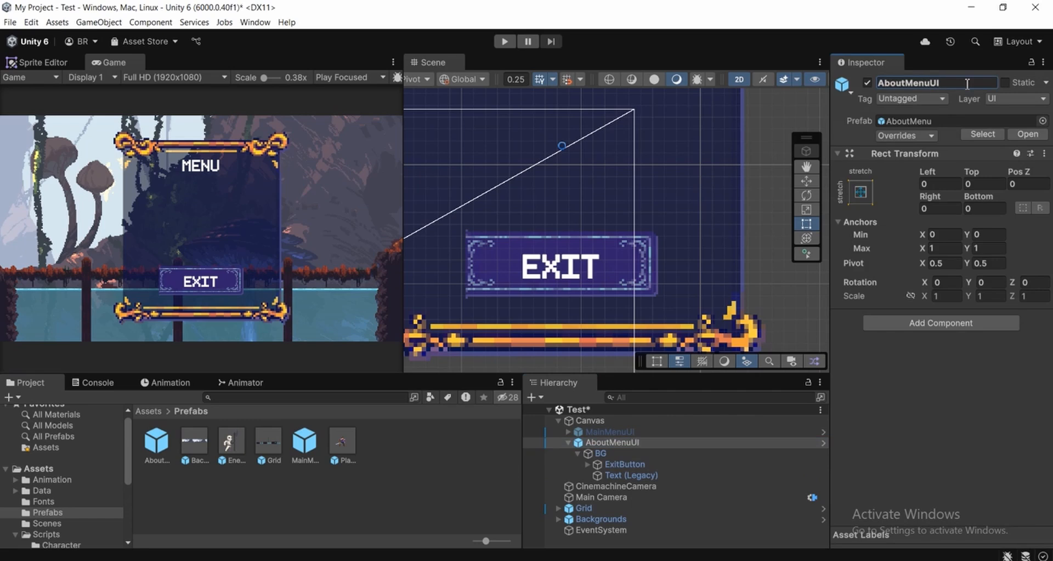
Apply all overrides of the AboutMenuUI instance to its AboutMenu prefab.
{"action": "middle_click_drag", "start_coordinate": [665, 165], "coordinate": [651, 159]}
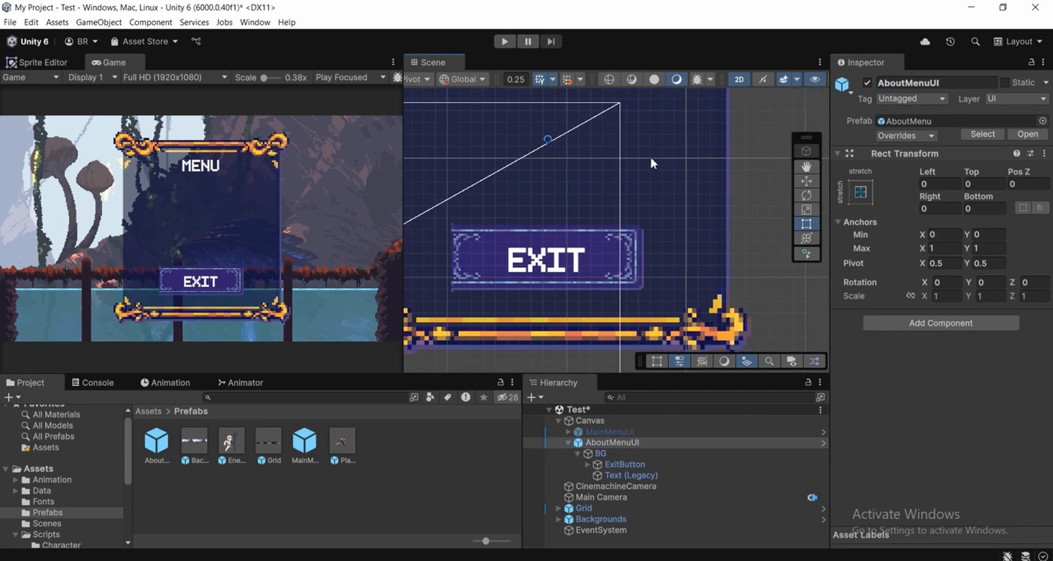
{"action": "left_click", "coordinate": [899, 136]}
{"action": "left_click", "coordinate": [1008, 247]}
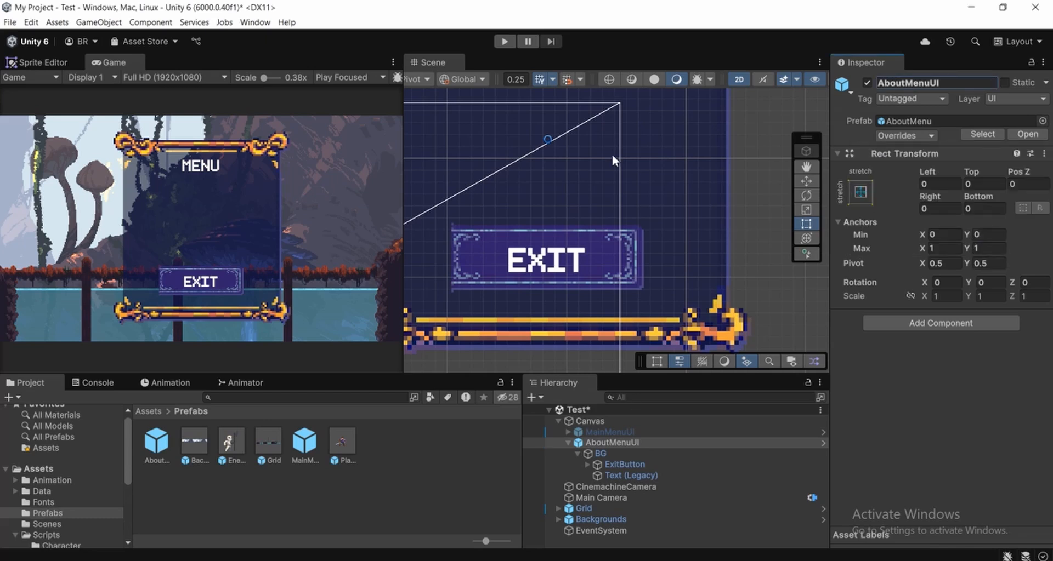
Open the MainMenuUI prefab to check that its title and three buttons are intact, and return to the Test scene.
{"action": "scroll", "coordinate": [573, 229], "scroll_direction": "down", "scroll_amount": 3}
{"action": "middle_click_drag", "start_coordinate": [552, 193], "coordinate": [528, 219]}
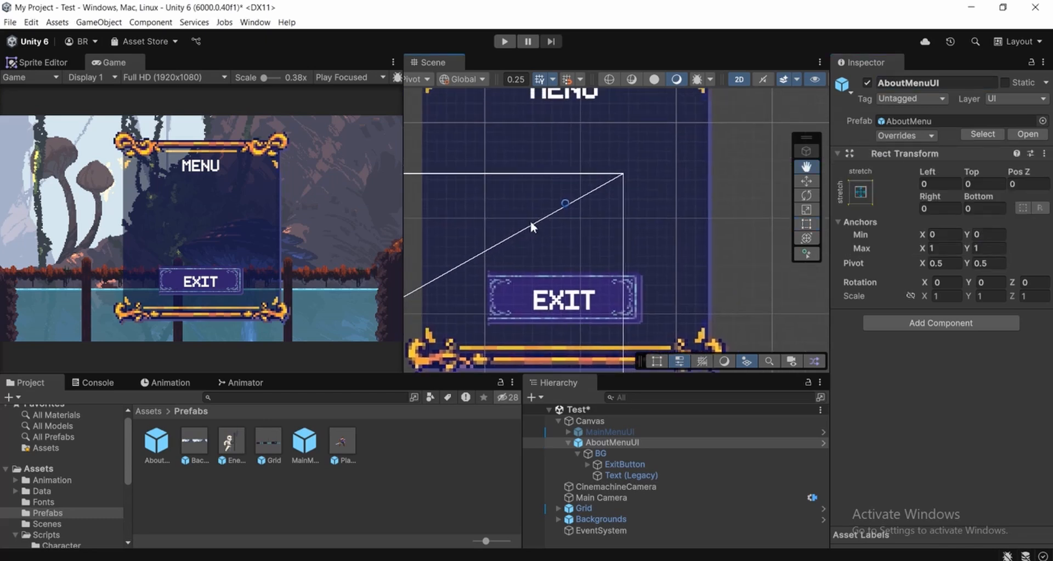
{"action": "left_click", "coordinate": [607, 432]}
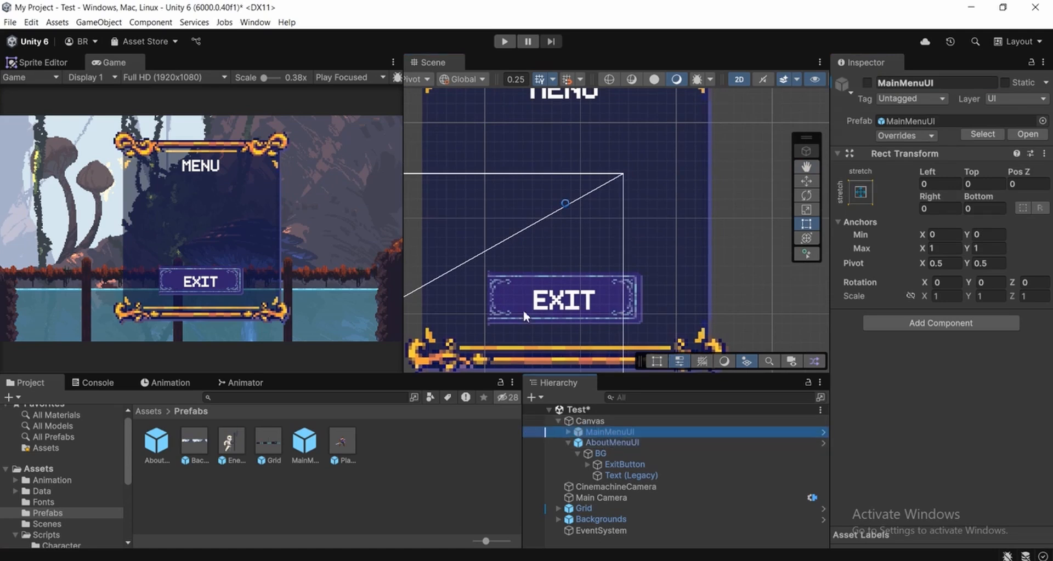
{"action": "left_click", "coordinate": [218, 470]}
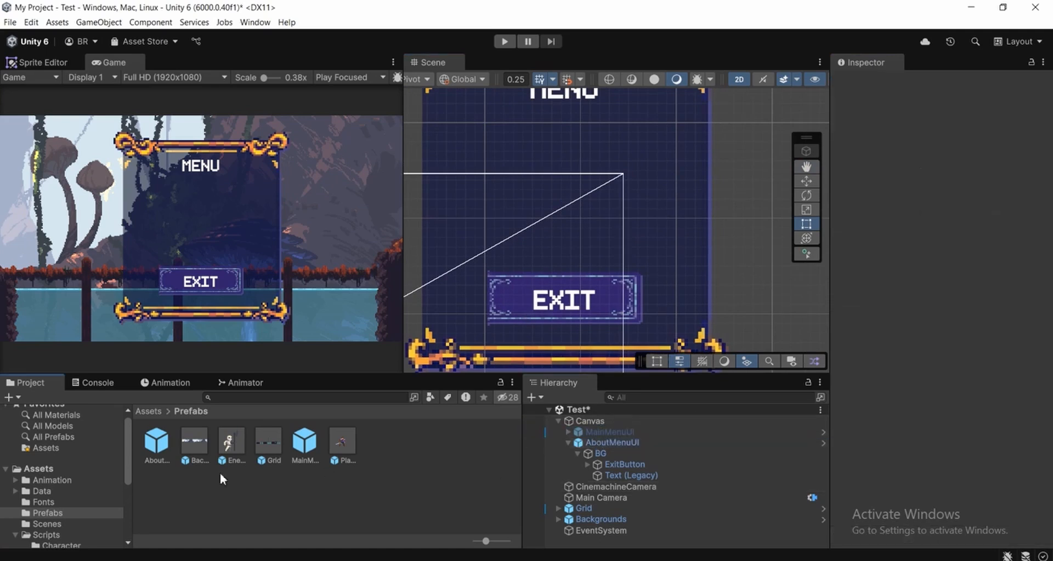
{"action": "double_click", "coordinate": [305, 446]}
{"action": "scroll", "coordinate": [601, 245], "scroll_direction": "up", "scroll_amount": 5}
{"action": "middle_click_drag", "start_coordinate": [620, 297], "coordinate": [646, 273]}
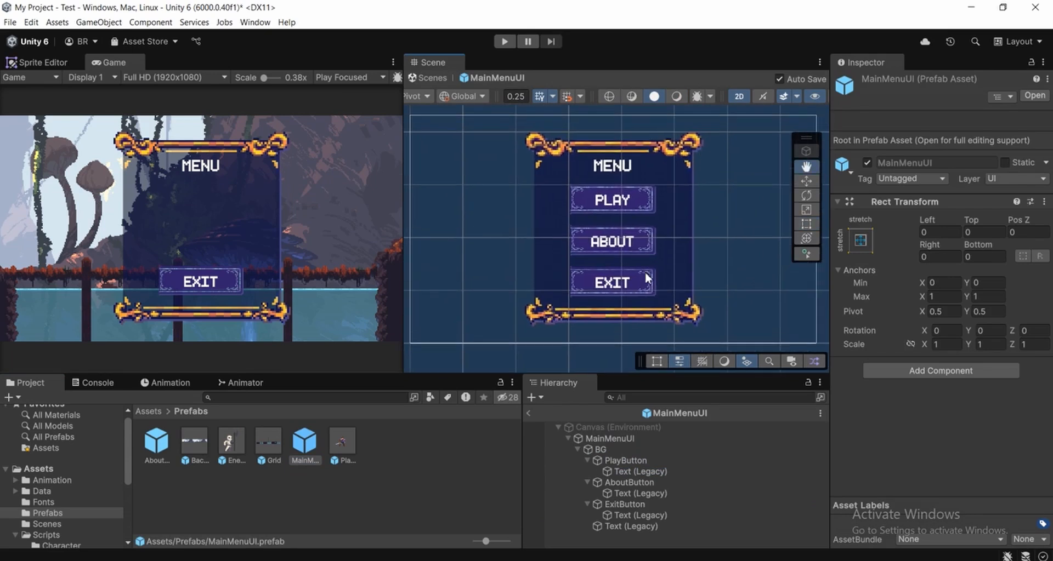
{"action": "middle_click_drag", "start_coordinate": [564, 240], "coordinate": [542, 246]}
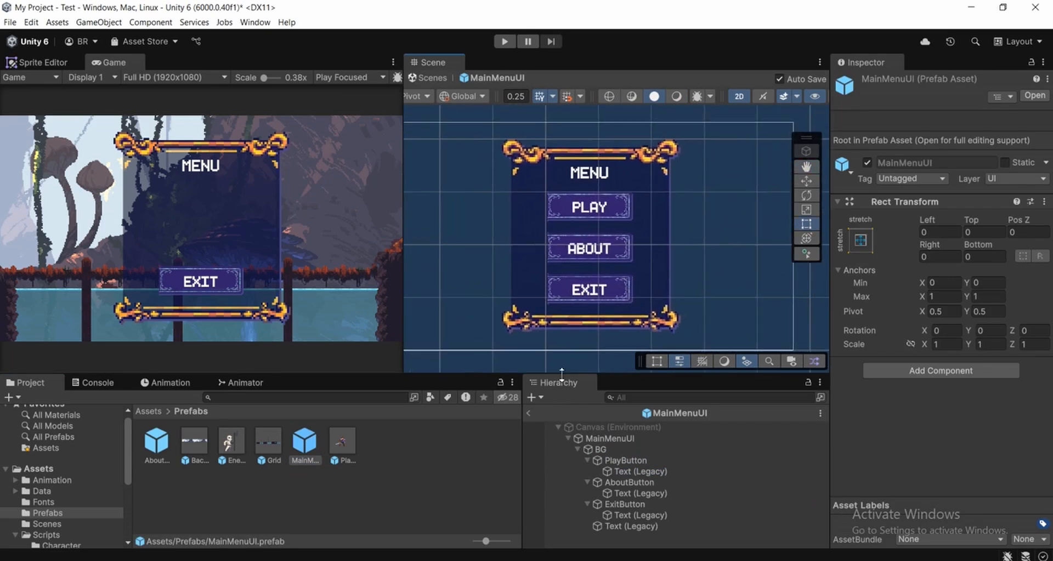
{"action": "left_click", "coordinate": [529, 413]}
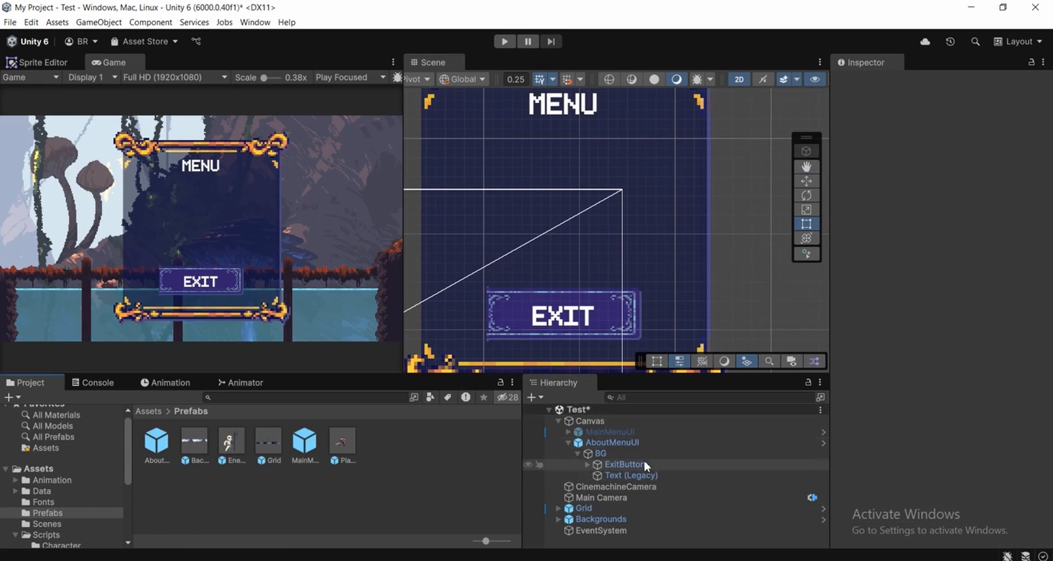
Rename the ExitButton object under the BG of AboutMenuUI to BackButton.
{"action": "left_click", "coordinate": [626, 465]}
{"action": "scroll", "coordinate": [597, 291], "scroll_direction": "up", "scroll_amount": 3}
{"action": "left_click", "coordinate": [612, 455]}
{"action": "left_click", "coordinate": [620, 465]}
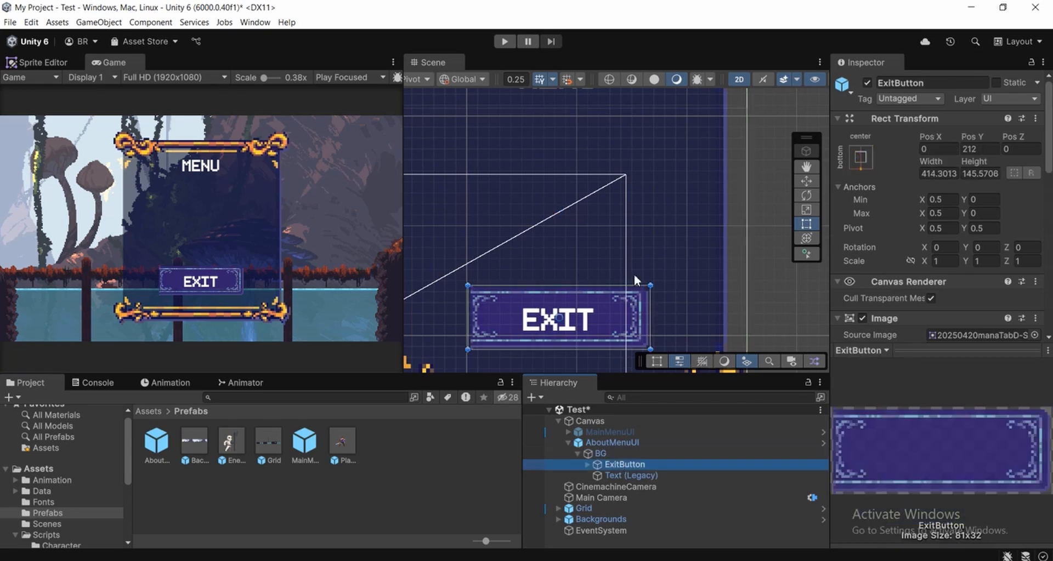
{"action": "middle_click_drag", "start_coordinate": [634, 286], "coordinate": [628, 305]}
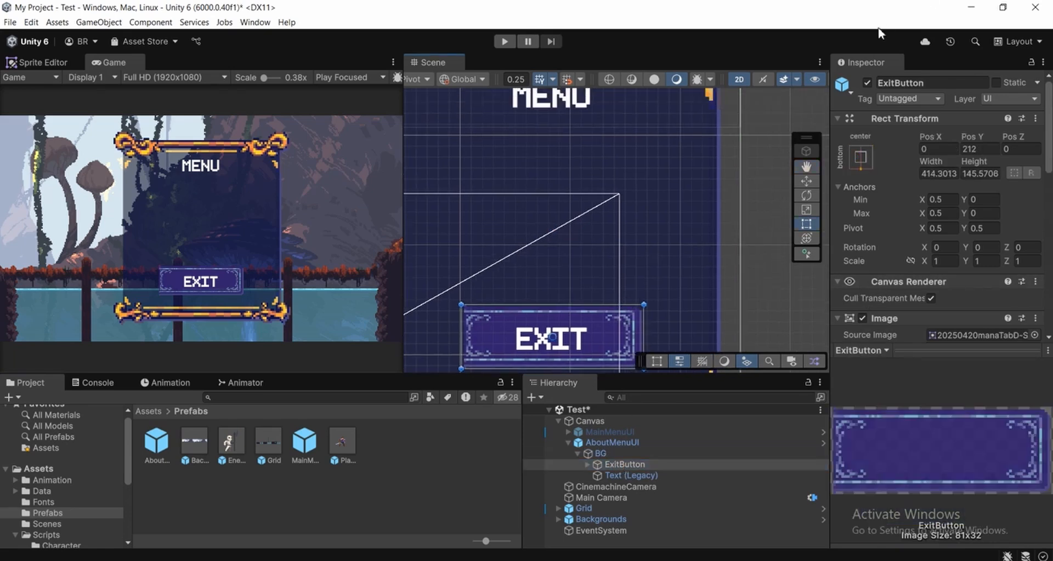
{"action": "left_click", "coordinate": [939, 80]}
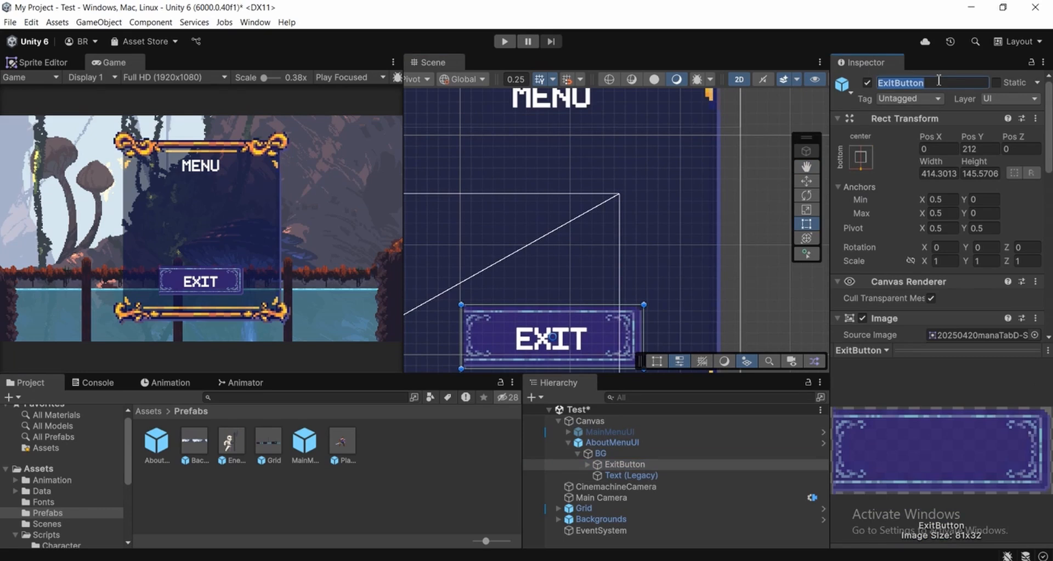
{"action": "type", "text": "BackN"}
{"action": "key", "text": "BackSpace"}
{"action": "key", "text": "BackSpace"}
{"action": "key", "text": "BackSpace"}
{"action": "key", "text": "BackSpace"}
{"action": "type", "text": "Butto"}
{"action": "middle_click_drag", "start_coordinate": [691, 156], "coordinate": [660, 146]}
{"action": "scroll", "coordinate": [625, 274], "scroll_direction": "up", "scroll_amount": 1}
{"action": "middle_click_drag", "start_coordinate": [592, 284], "coordinate": [636, 222]}
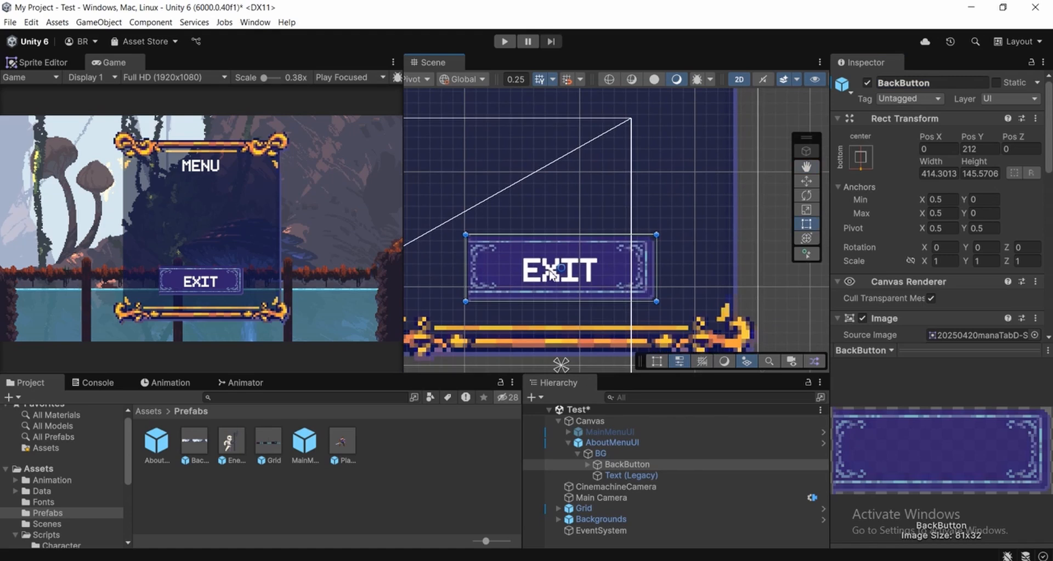
{"action": "scroll", "coordinate": [548, 271], "scroll_direction": "up", "scroll_amount": 1}
{"action": "middle_click_drag", "start_coordinate": [556, 265], "coordinate": [575, 260]}
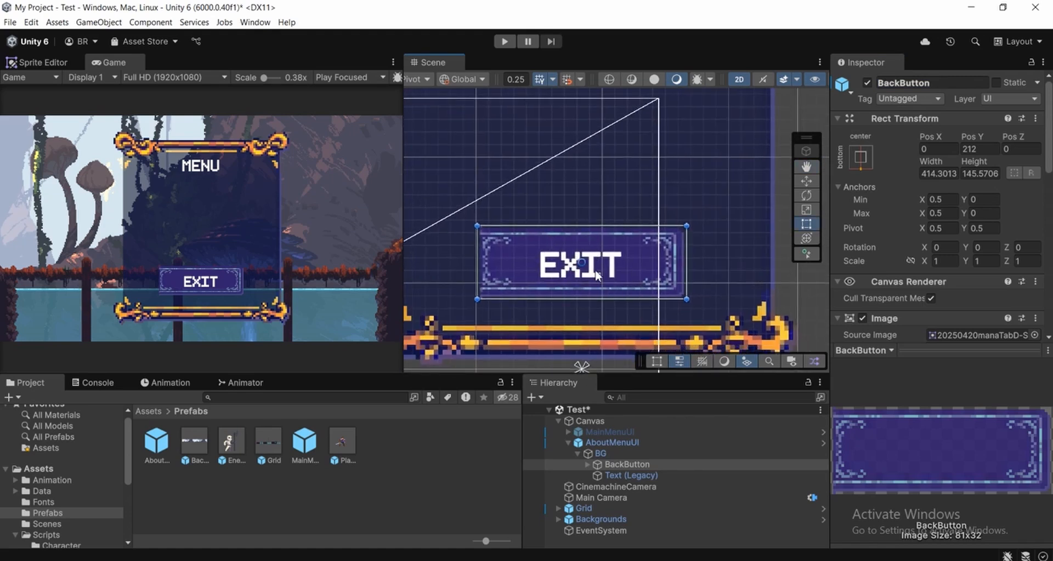
{"action": "middle_click_drag", "start_coordinate": [635, 283], "coordinate": [620, 268]}
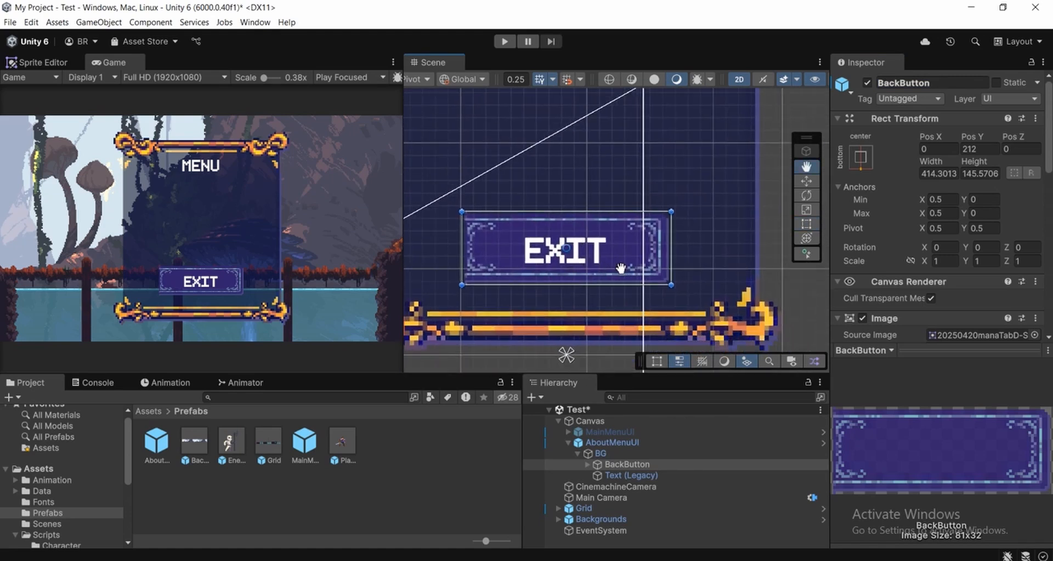
{"action": "left_click", "coordinate": [610, 477]}
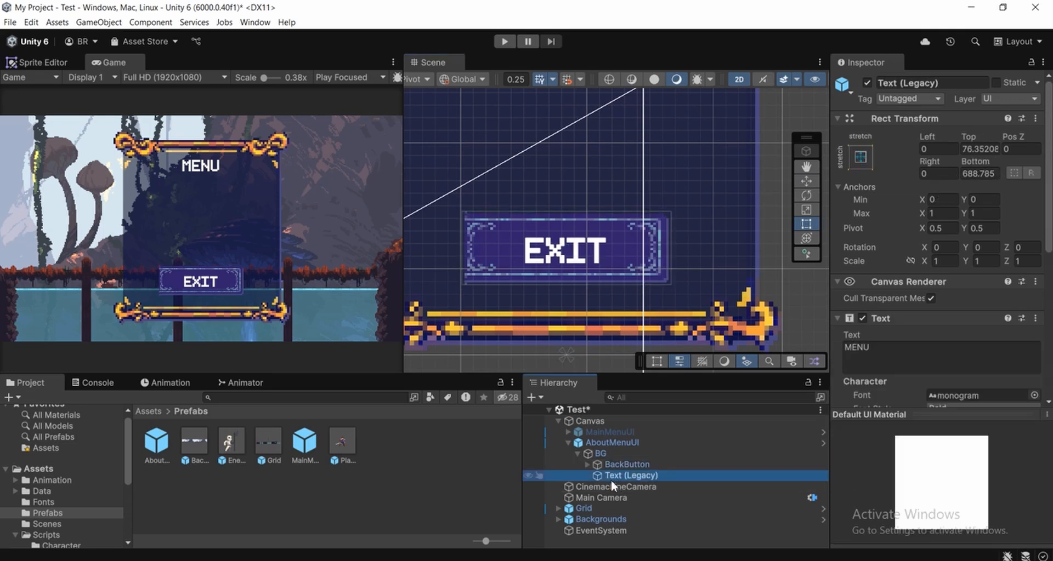
{"action": "scroll", "coordinate": [906, 261], "scroll_direction": "down", "scroll_amount": 4}
{"action": "left_click", "coordinate": [872, 237]}
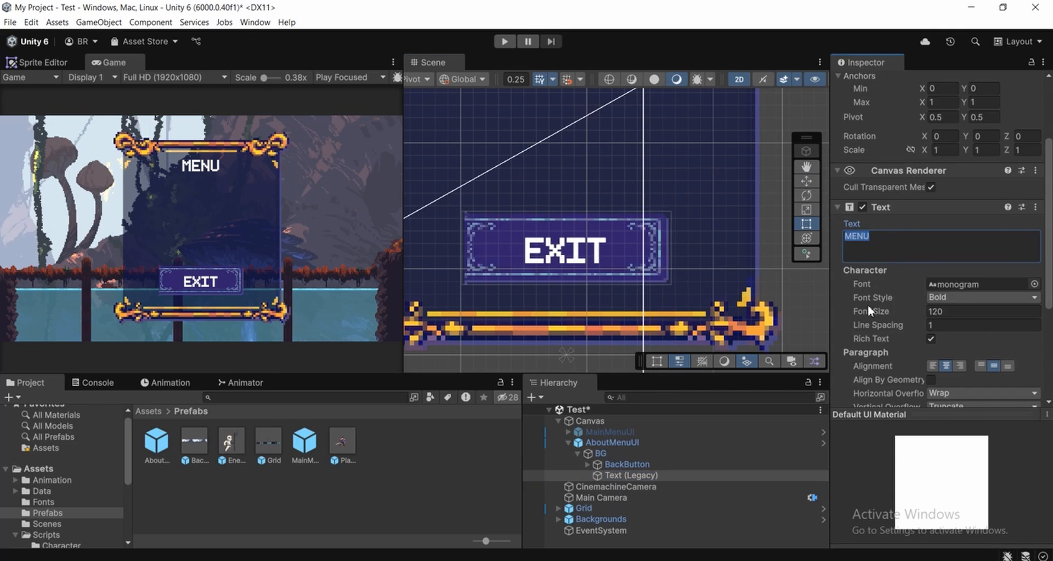
Change the label of BackButton to BACK in its child Text (Legacy) object.
{"action": "left_click", "coordinate": [620, 466]}
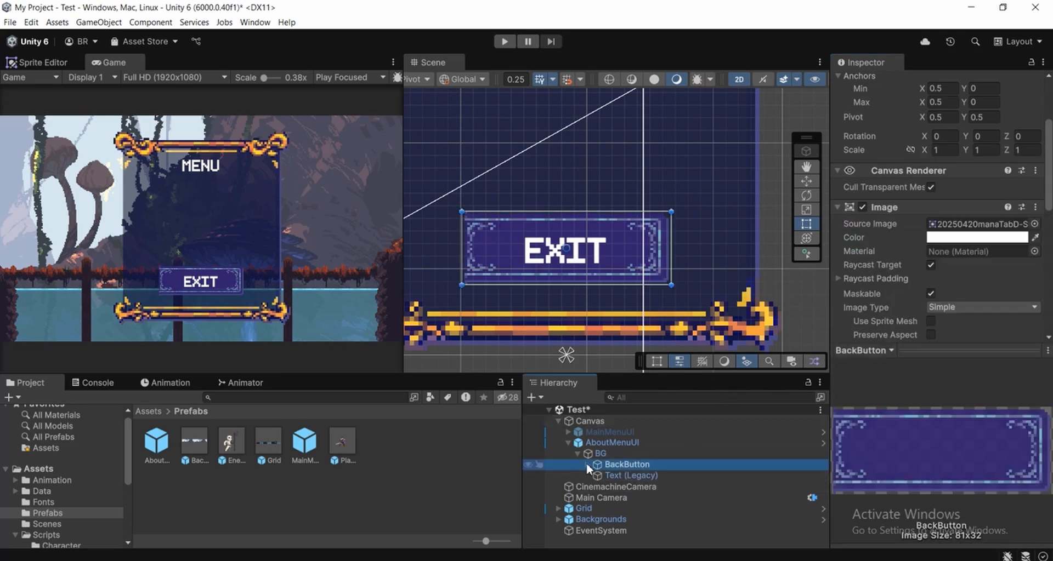
{"action": "left_click", "coordinate": [587, 465]}
{"action": "left_click", "coordinate": [638, 476]}
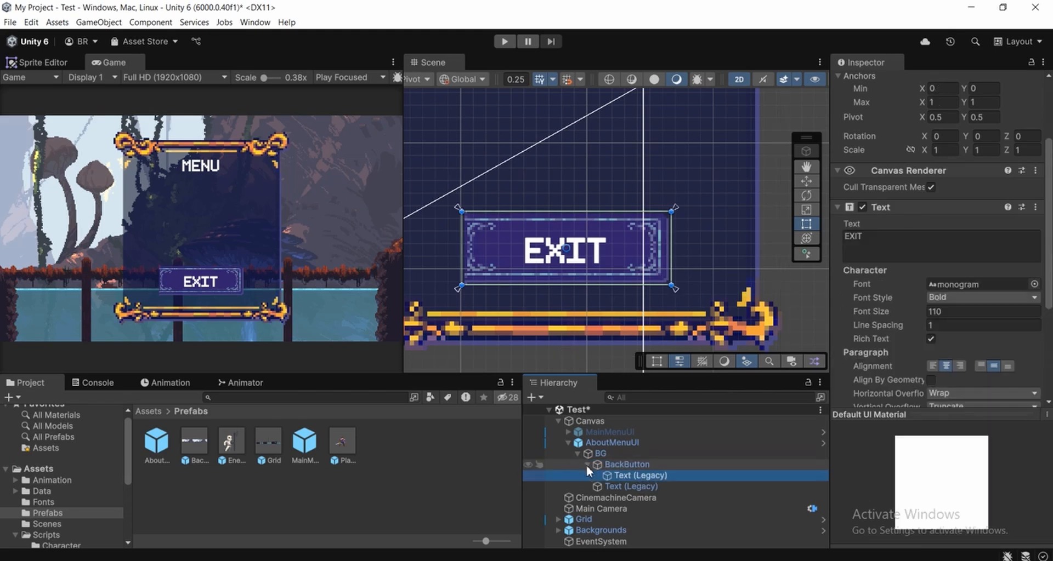
{"action": "scroll", "coordinate": [888, 242], "scroll_direction": "up", "scroll_amount": 3}
{"action": "left_click", "coordinate": [873, 276]}
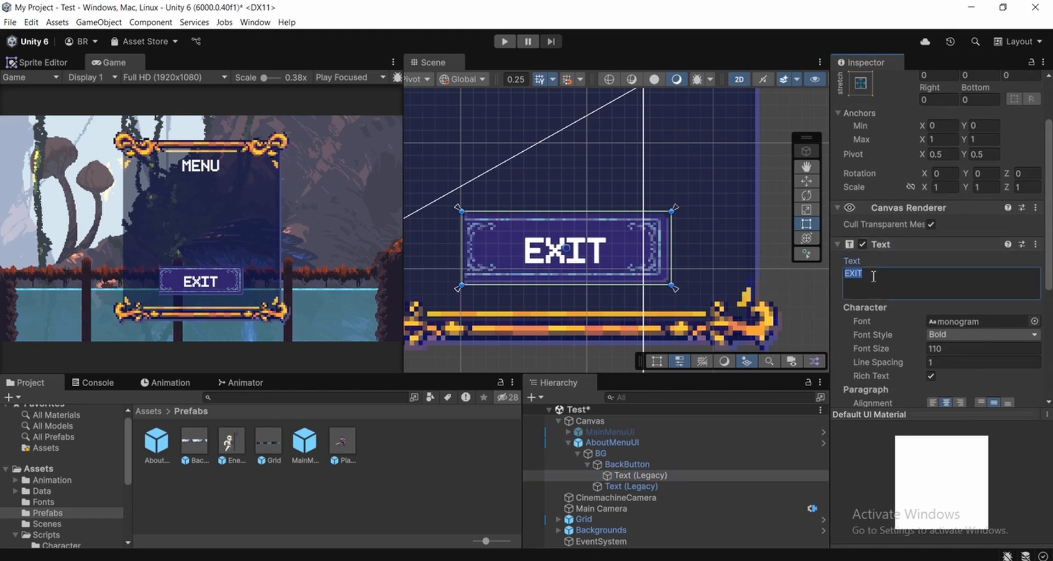
{"action": "type", "text": "BACK"}
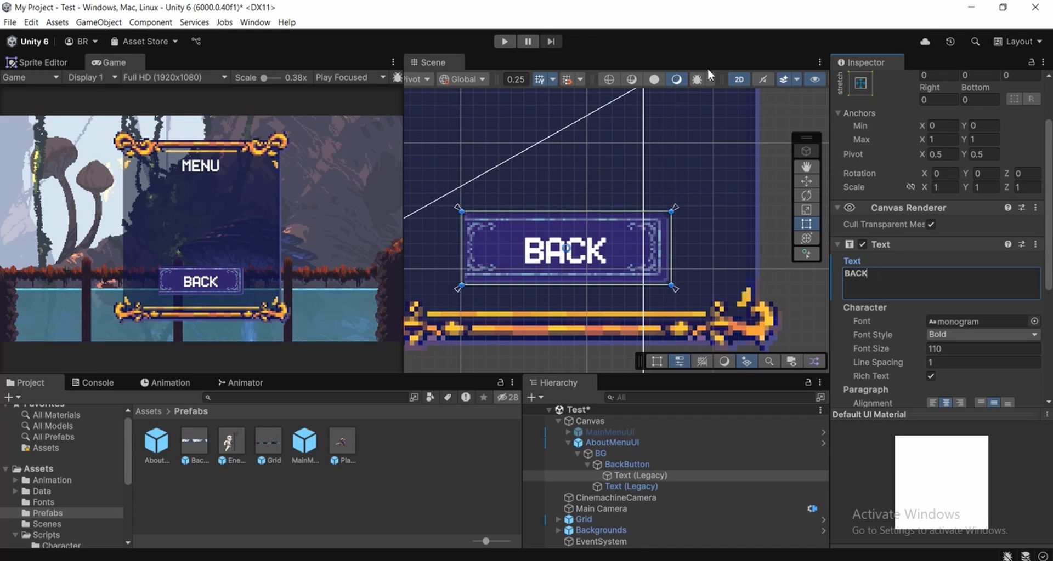
Examine the Button component of BackButton down to its On Click list, and collapse the BG object.
{"action": "scroll", "coordinate": [630, 221], "scroll_direction": "down", "scroll_amount": 5}
{"action": "middle_click_drag", "start_coordinate": [641, 238], "coordinate": [628, 223]}
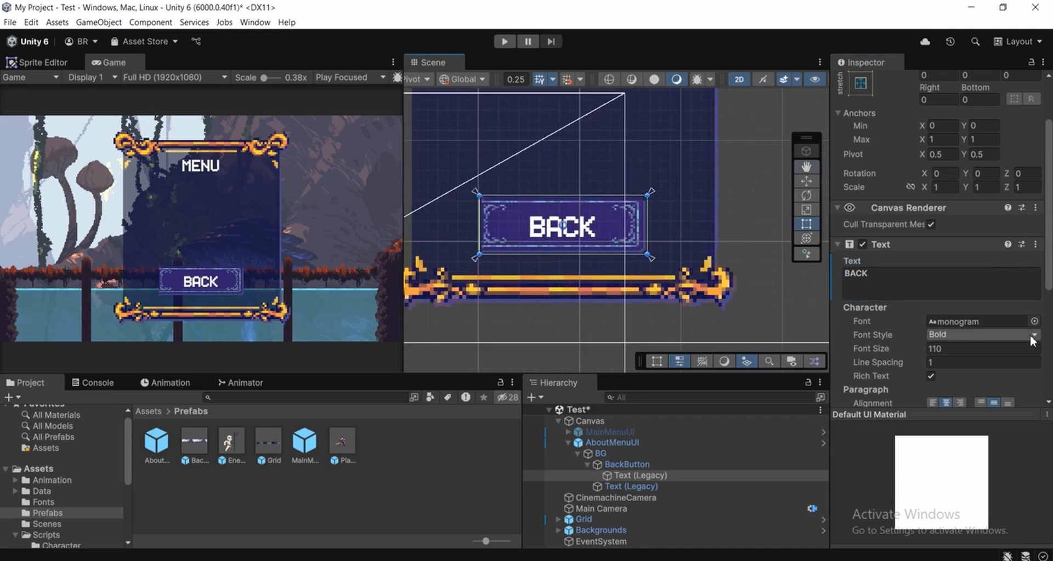
{"action": "left_click", "coordinate": [613, 465]}
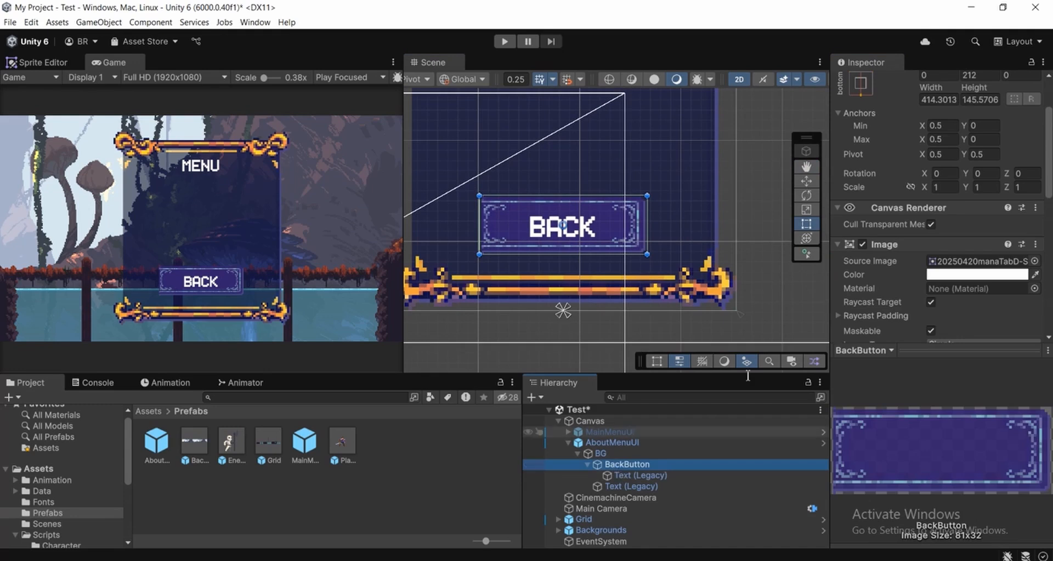
{"action": "scroll", "coordinate": [933, 204], "scroll_direction": "down", "scroll_amount": 6}
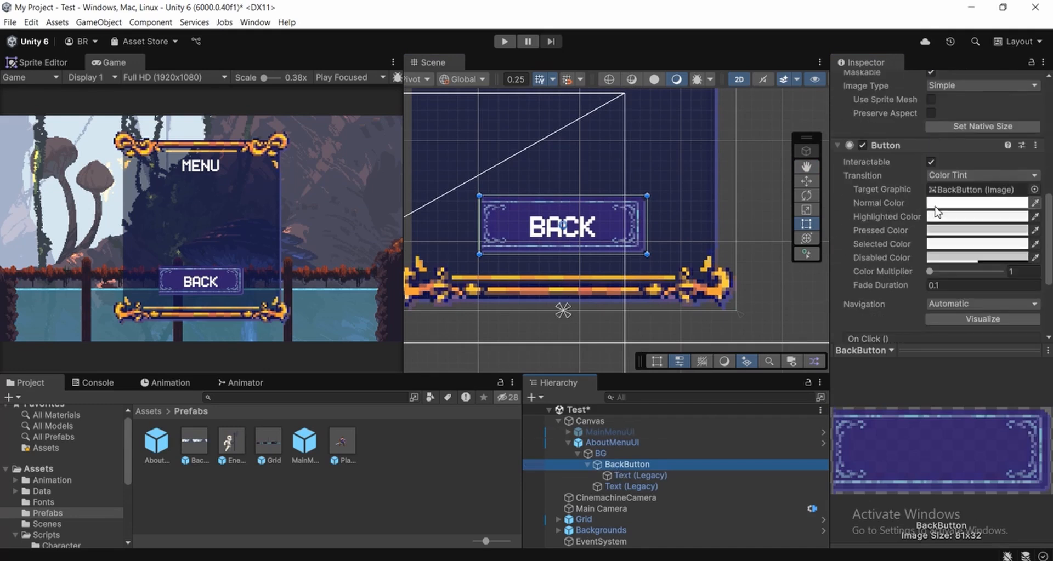
{"action": "scroll", "coordinate": [935, 212], "scroll_direction": "down", "scroll_amount": 4}
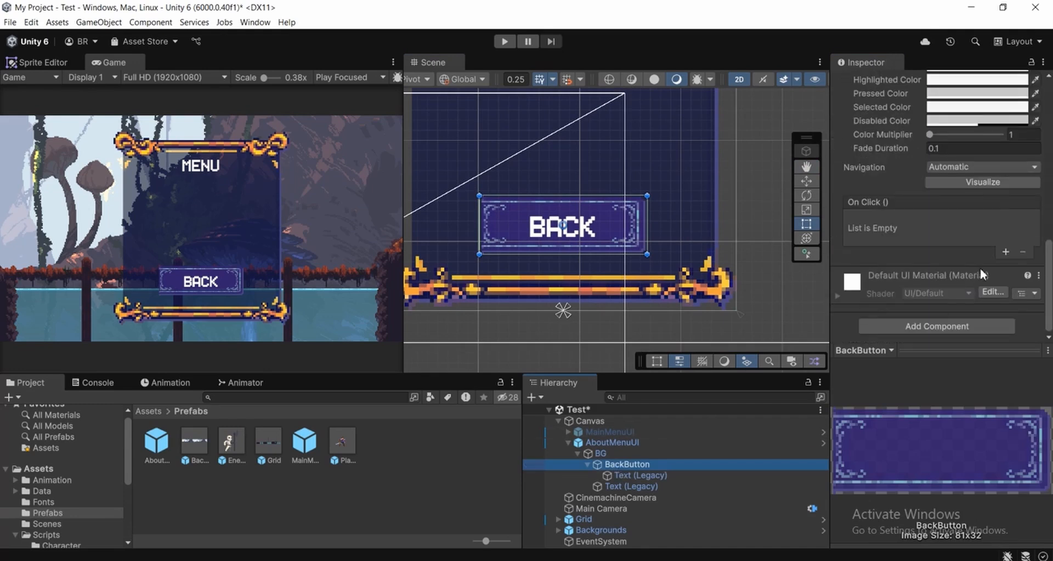
{"action": "left_click", "coordinate": [577, 454]}
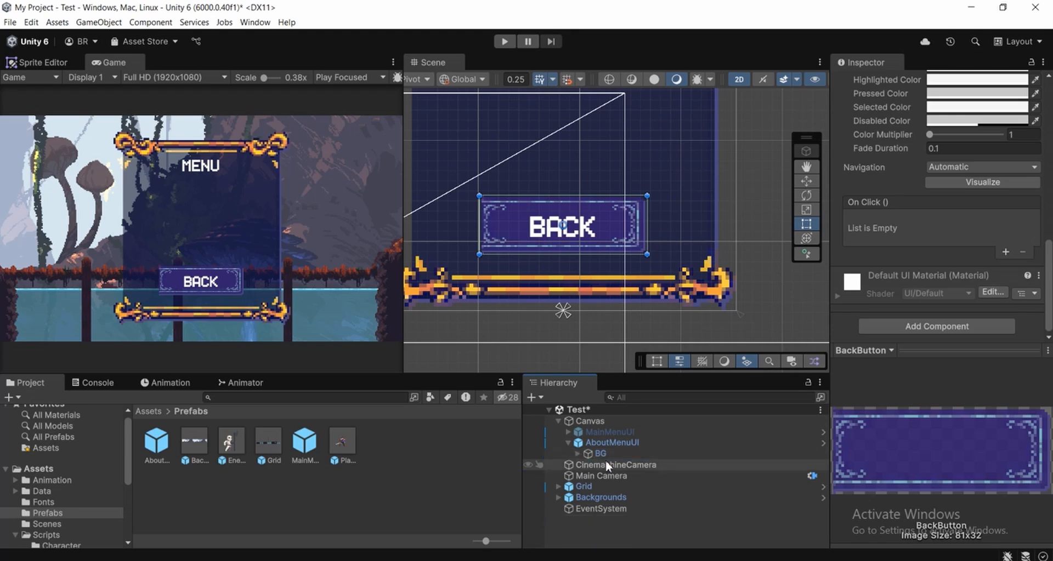
{"action": "middle_click_drag", "start_coordinate": [565, 222], "coordinate": [579, 261]}
{"action": "scroll", "coordinate": [588, 290], "scroll_direction": "up", "scroll_amount": 2}
{"action": "scroll", "coordinate": [577, 261], "scroll_direction": "up", "scroll_amount": 2}
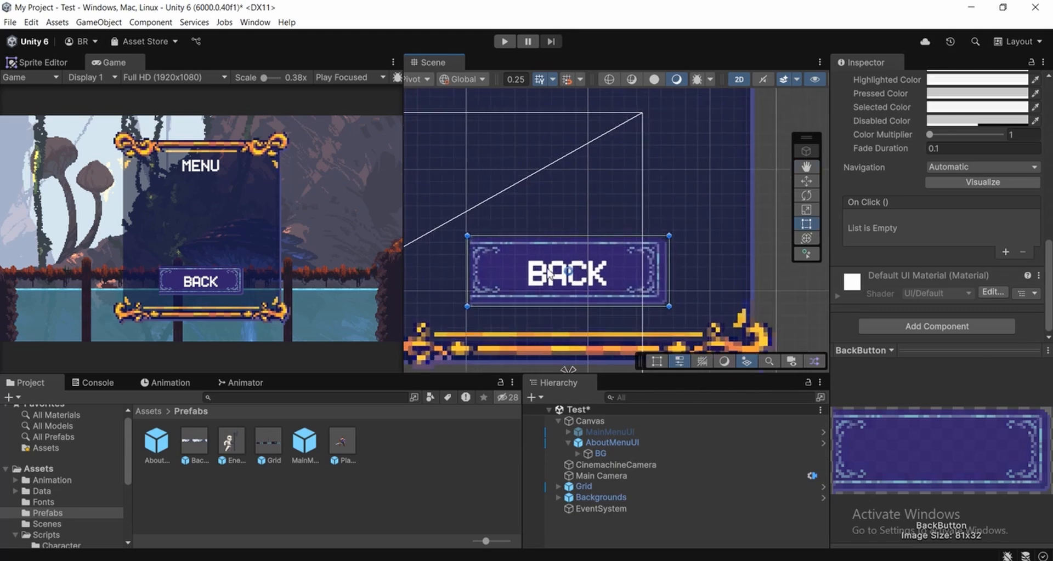
{"action": "middle_click_drag", "start_coordinate": [533, 281], "coordinate": [590, 266]}
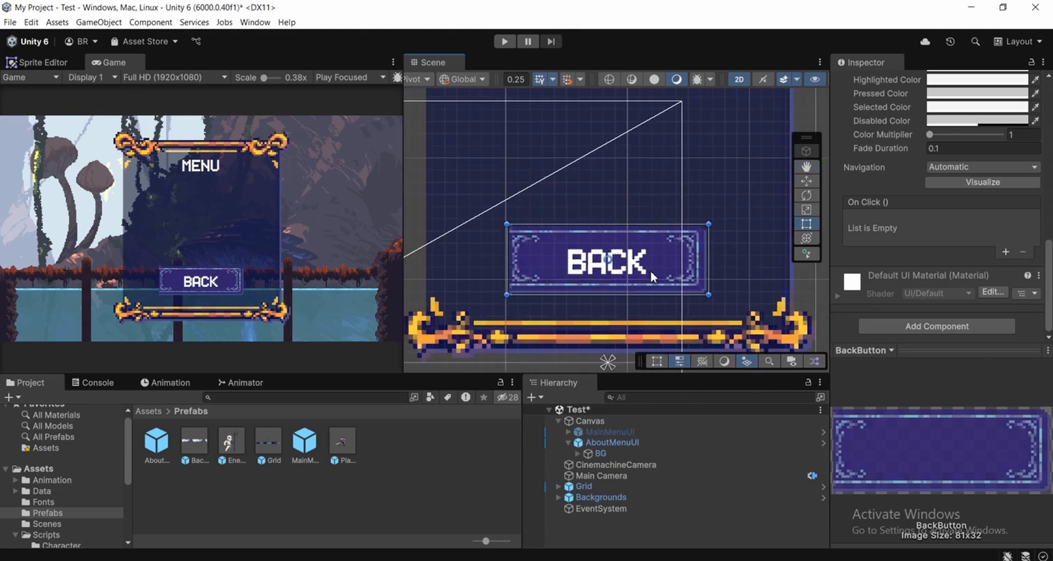
{"action": "middle_click_drag", "start_coordinate": [657, 227], "coordinate": [604, 230]}
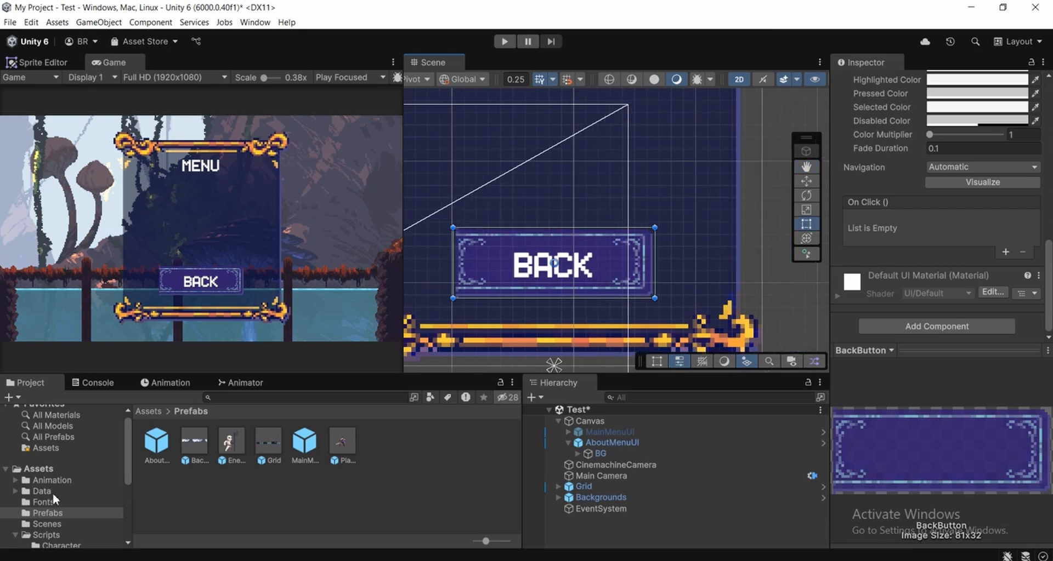
Open the UI 2 sprite folder inside Assets > Sprites.
{"action": "left_click", "coordinate": [51, 470]}
{"action": "scroll", "coordinate": [54, 521], "scroll_direction": "down", "scroll_amount": 5}
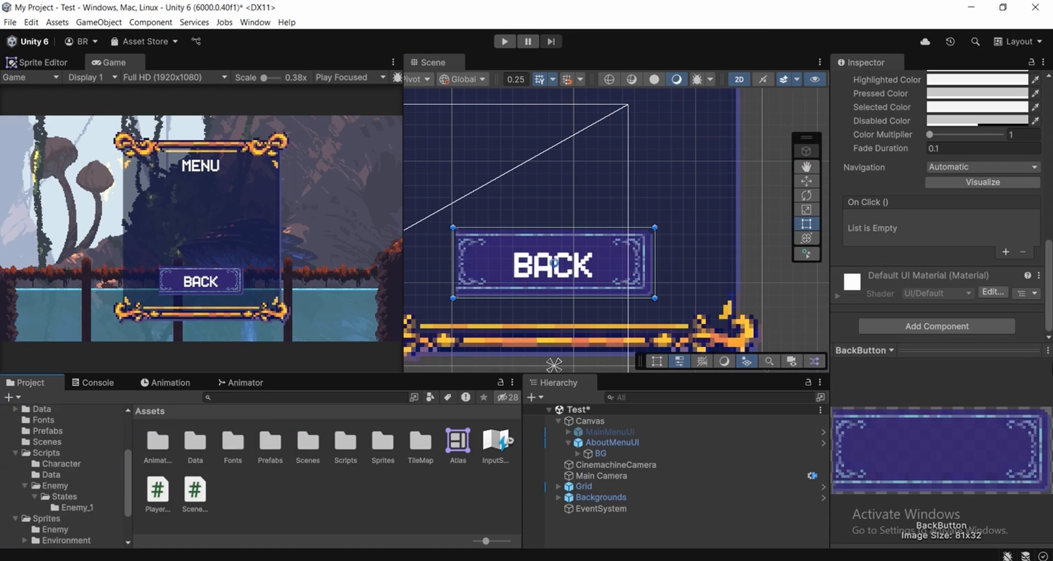
{"action": "left_click", "coordinate": [19, 454]}
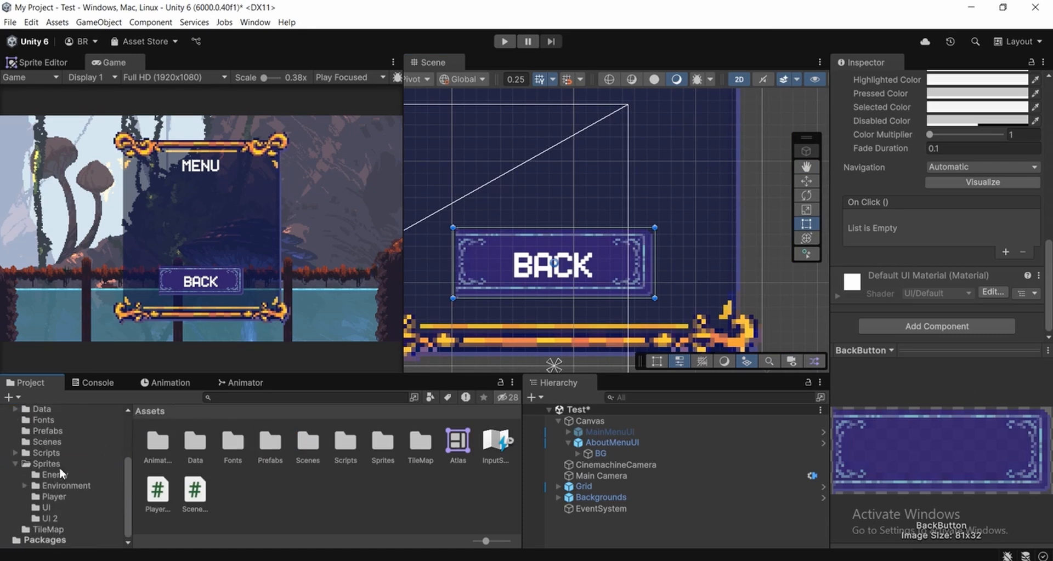
{"action": "left_click", "coordinate": [60, 466]}
{"action": "left_click", "coordinate": [61, 517]}
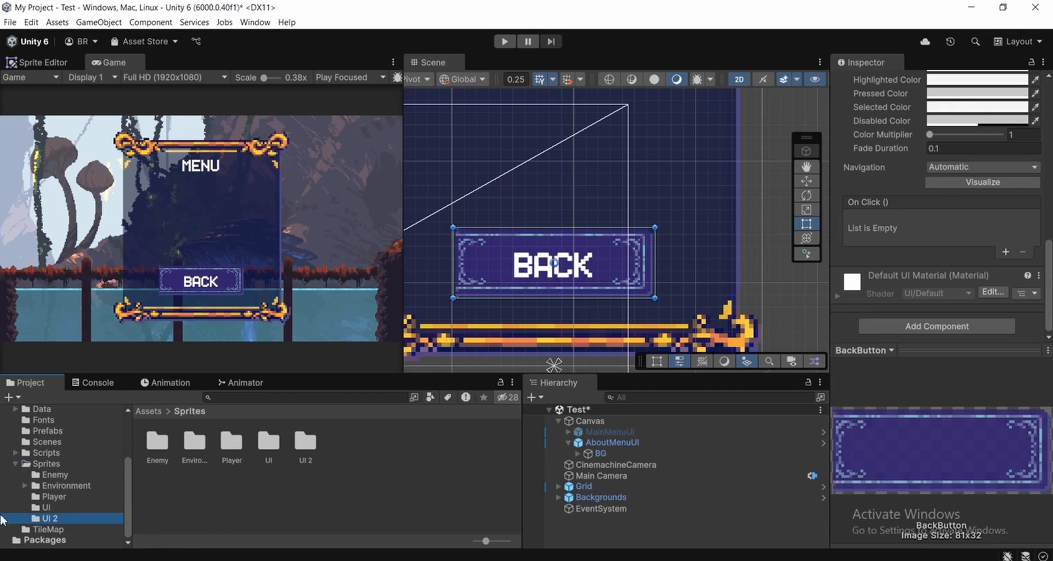
Find the light-blue bar sprite 20250421barC-Sheet in the UI 2 folder and open it in the Sprite Editor.
{"action": "left_click", "coordinate": [451, 446]}
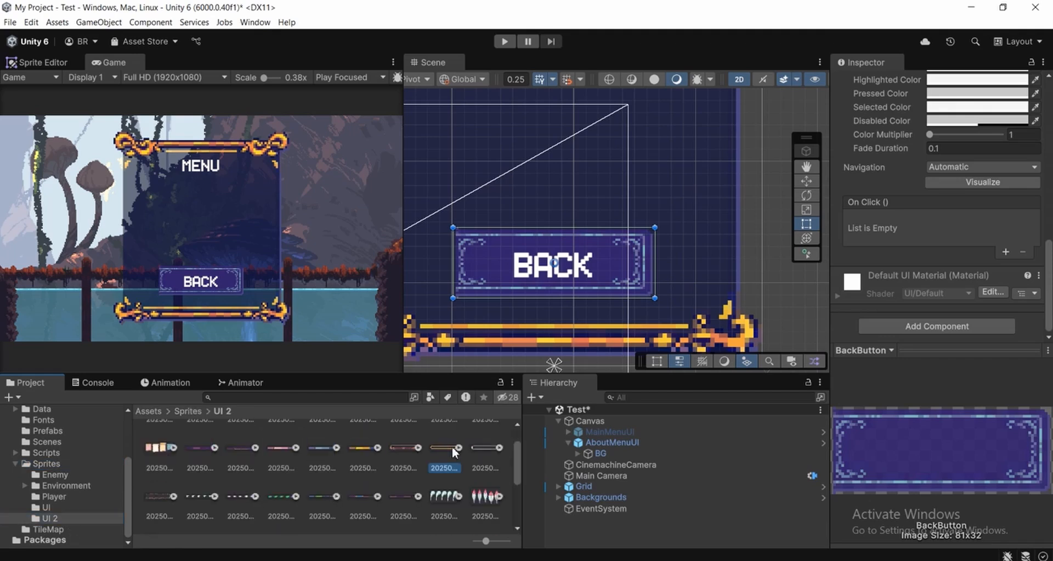
{"action": "left_click", "coordinate": [481, 451]}
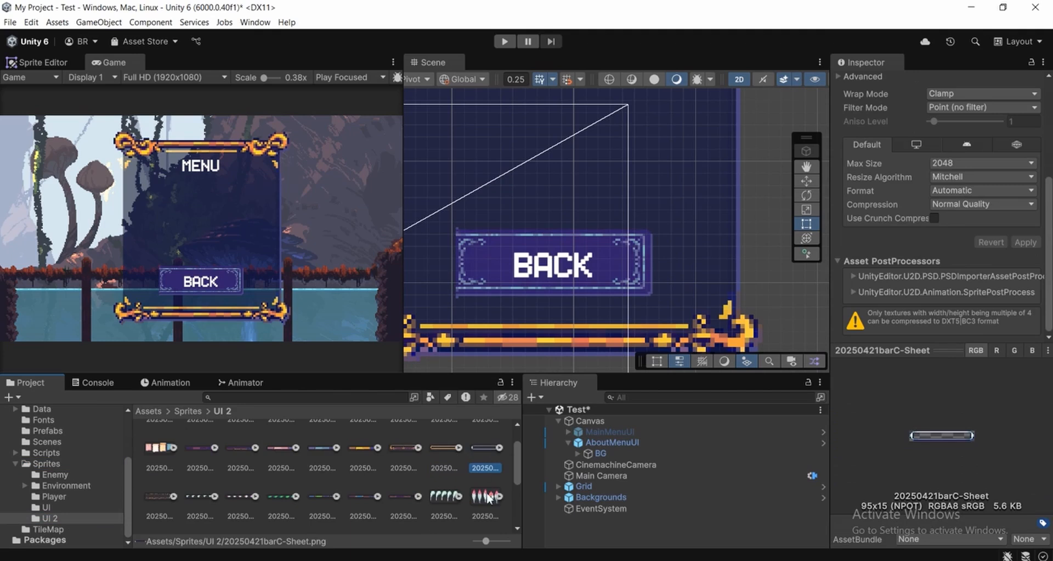
{"action": "left_click", "coordinate": [449, 505]}
{"action": "left_click", "coordinate": [482, 450]}
{"action": "scroll", "coordinate": [903, 200], "scroll_direction": "up", "scroll_amount": 3}
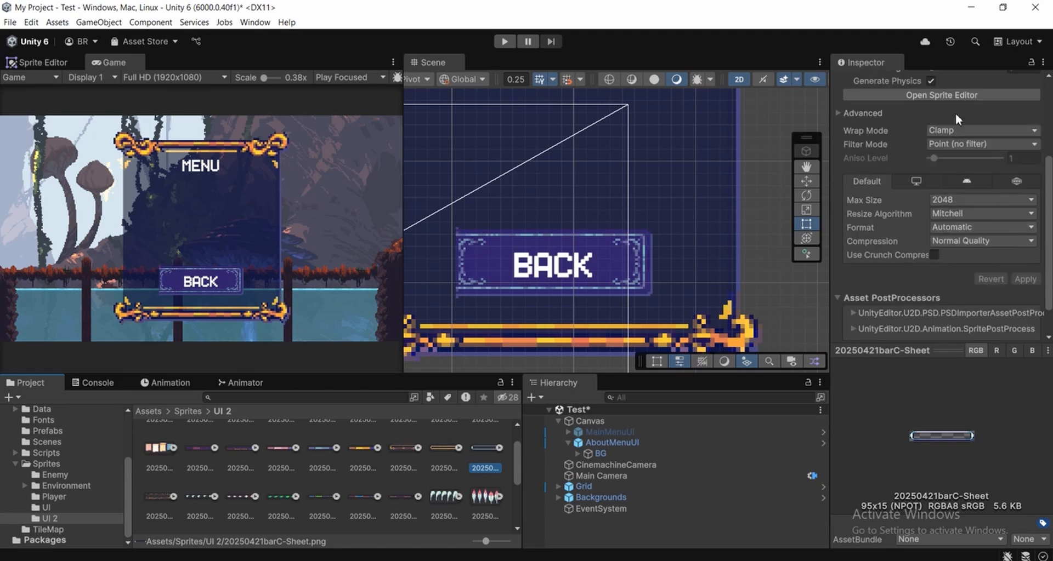
{"action": "left_click", "coordinate": [935, 94]}
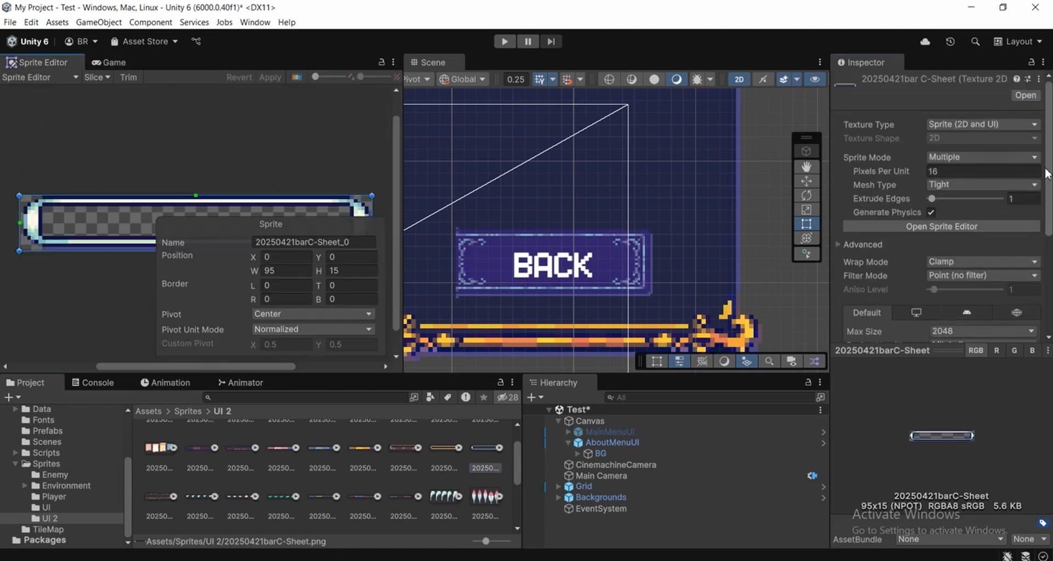
Check the Pixels Per Unit, Filter Mode and compression import settings of 20250421barC-Sheet, and return to the Game view.
{"action": "left_click", "coordinate": [890, 174]}
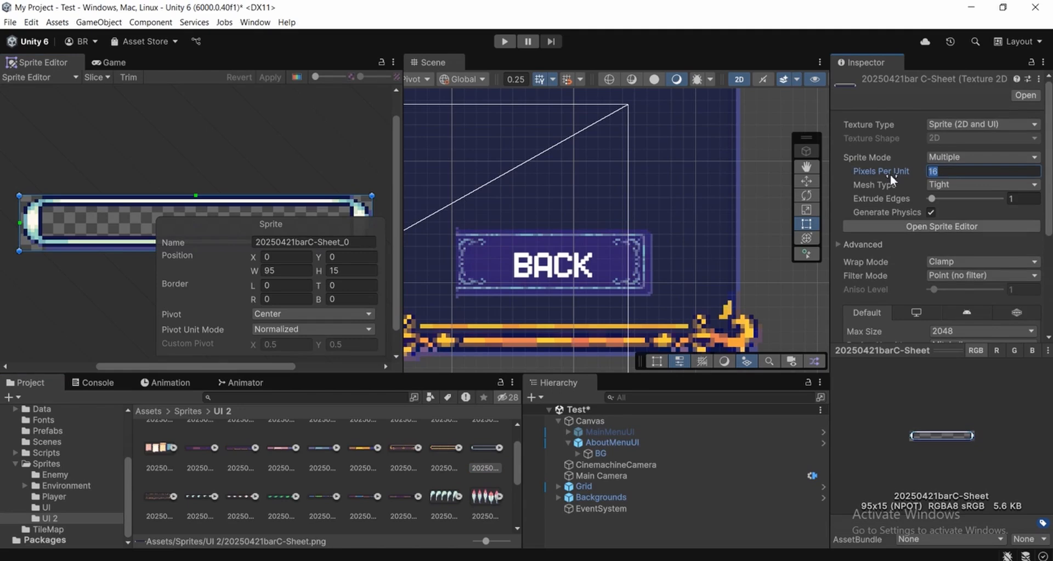
{"action": "left_click", "coordinate": [942, 276]}
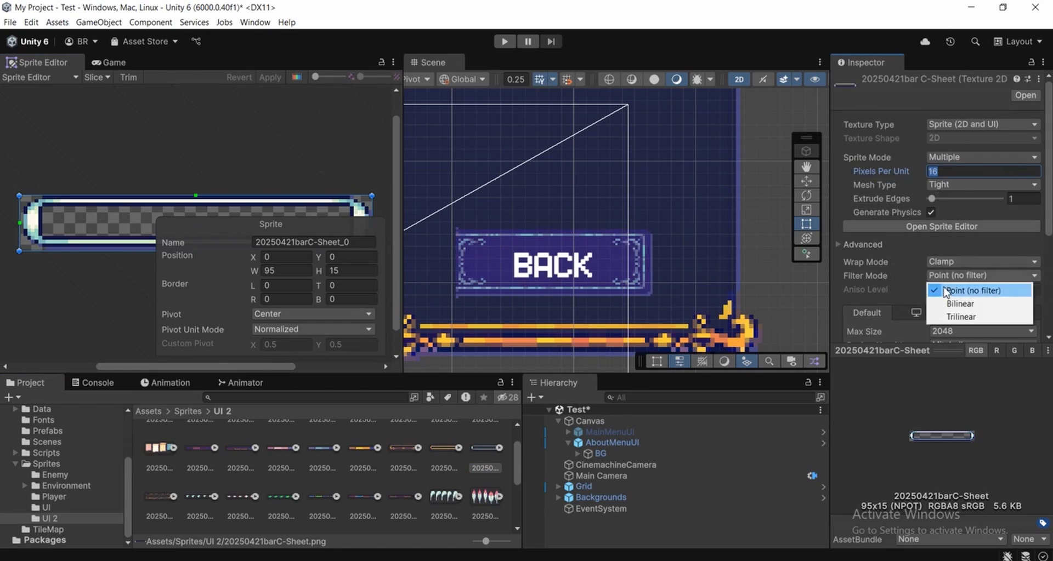
{"action": "left_click", "coordinate": [1052, 197]}
{"action": "left_click_drag", "start_coordinate": [1050, 208], "coordinate": [1051, 292]}
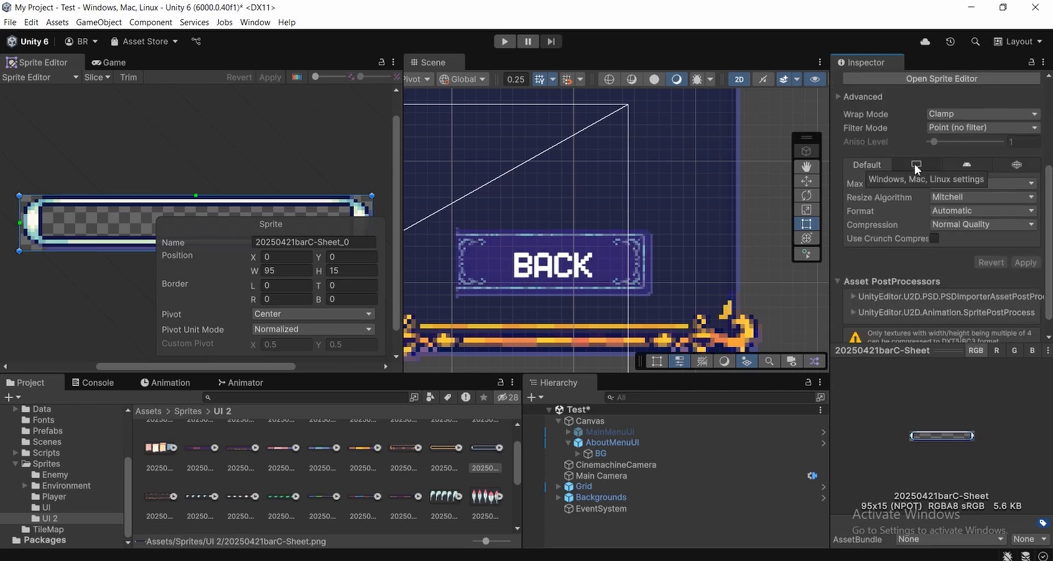
{"action": "left_click", "coordinate": [322, 158]}
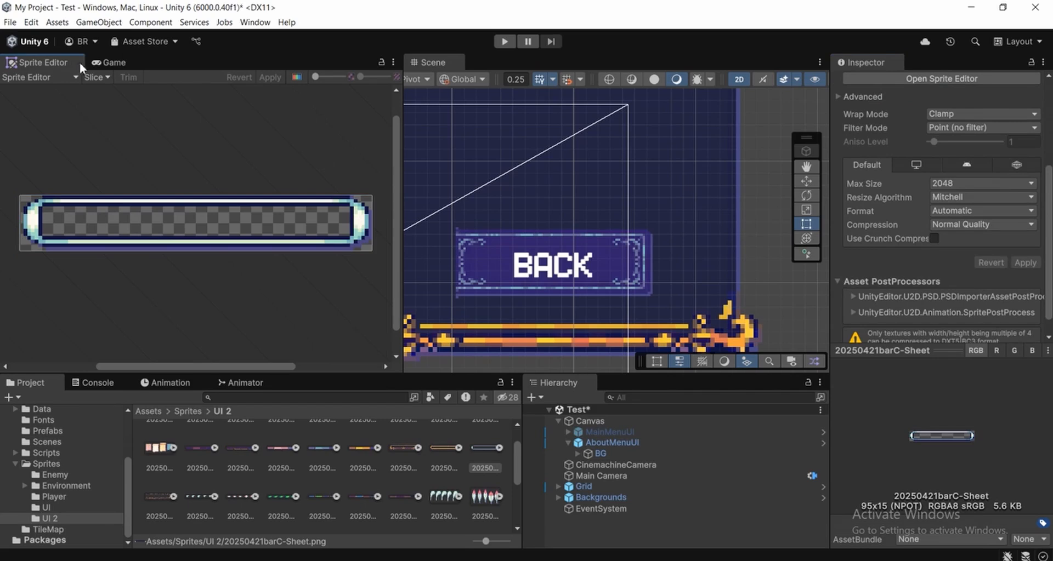
{"action": "left_click", "coordinate": [108, 62]}
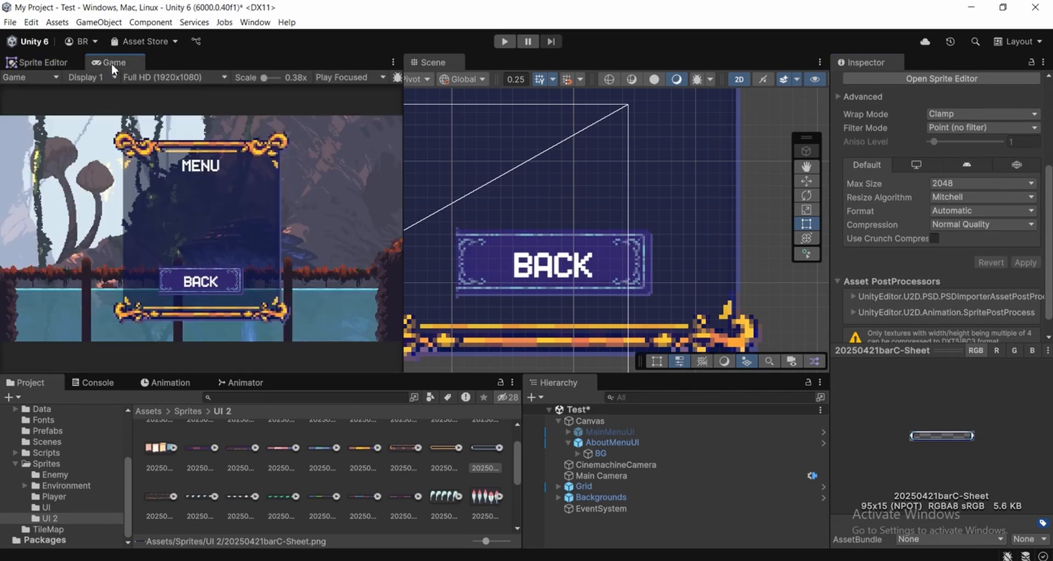
Assign the 20250421barC-Sheet sprite as the source image of BackButton under the BG of AboutMenuUI.
{"action": "left_click", "coordinate": [617, 454]}
{"action": "left_click", "coordinate": [578, 454]}
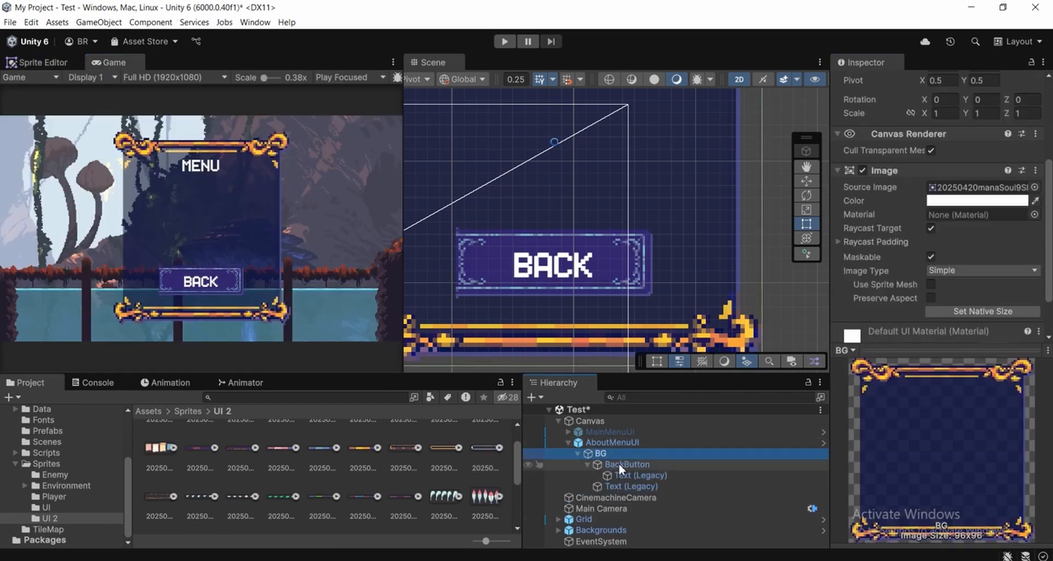
{"action": "left_click", "coordinate": [619, 464]}
{"action": "left_click", "coordinate": [587, 464]}
{"action": "left_click", "coordinate": [633, 454]}
{"action": "left_click", "coordinate": [630, 462]}
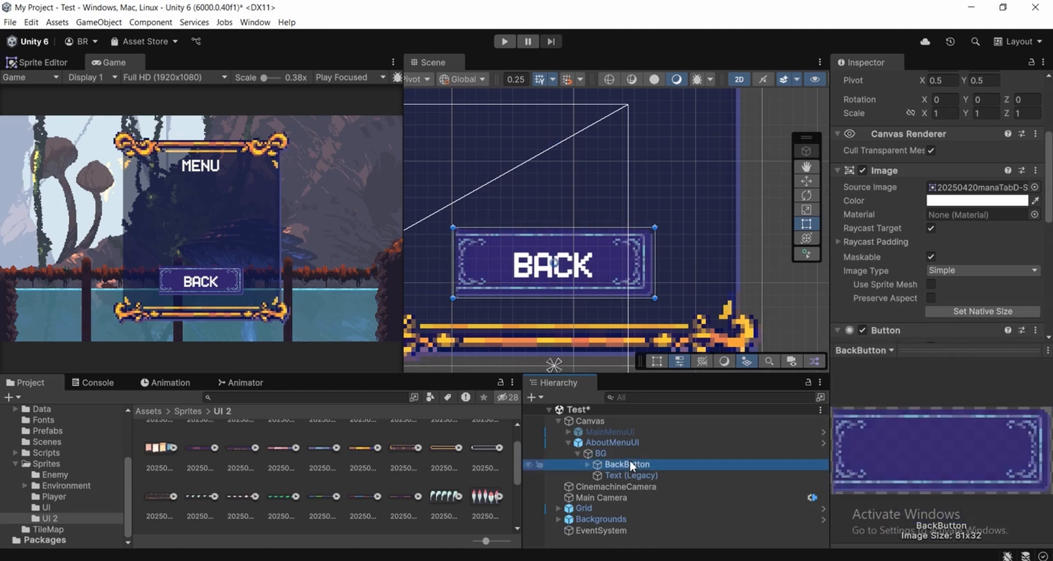
{"action": "scroll", "coordinate": [903, 214], "scroll_direction": "up", "scroll_amount": 2}
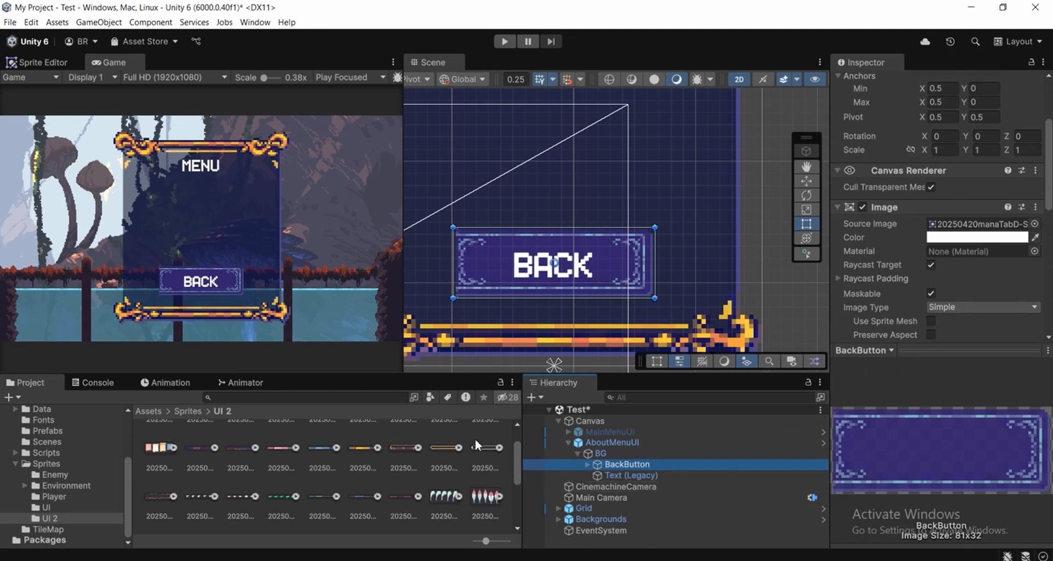
{"action": "left_click_drag", "start_coordinate": [482, 450], "coordinate": [994, 230]}
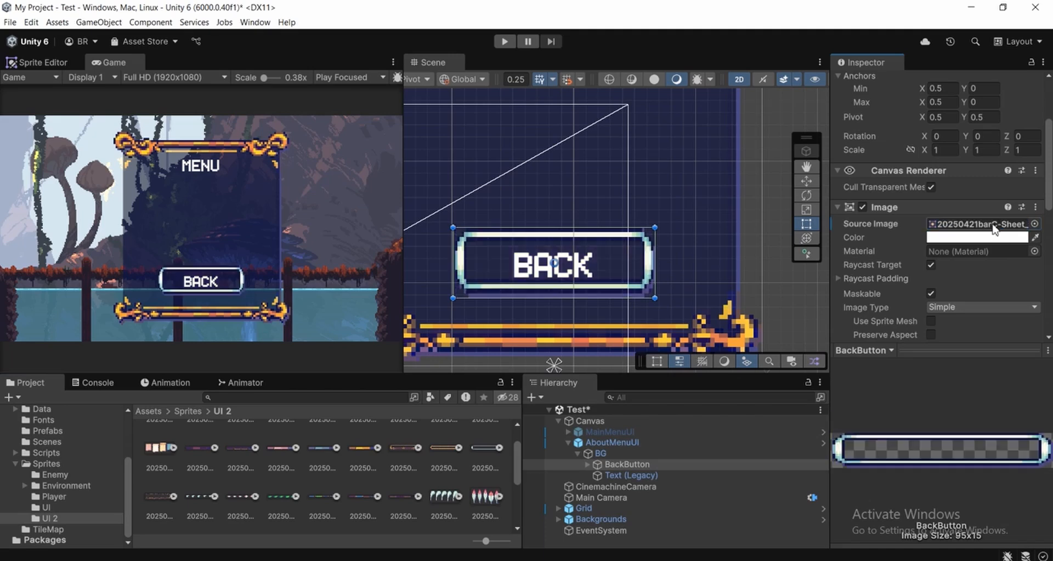
Raise the lower edge of the BACK label's text box slightly to centre the text in the new button frame.
{"action": "middle_click_drag", "start_coordinate": [678, 289], "coordinate": [707, 296]}
{"action": "scroll", "coordinate": [383, 471], "scroll_direction": "up", "scroll_amount": 2}
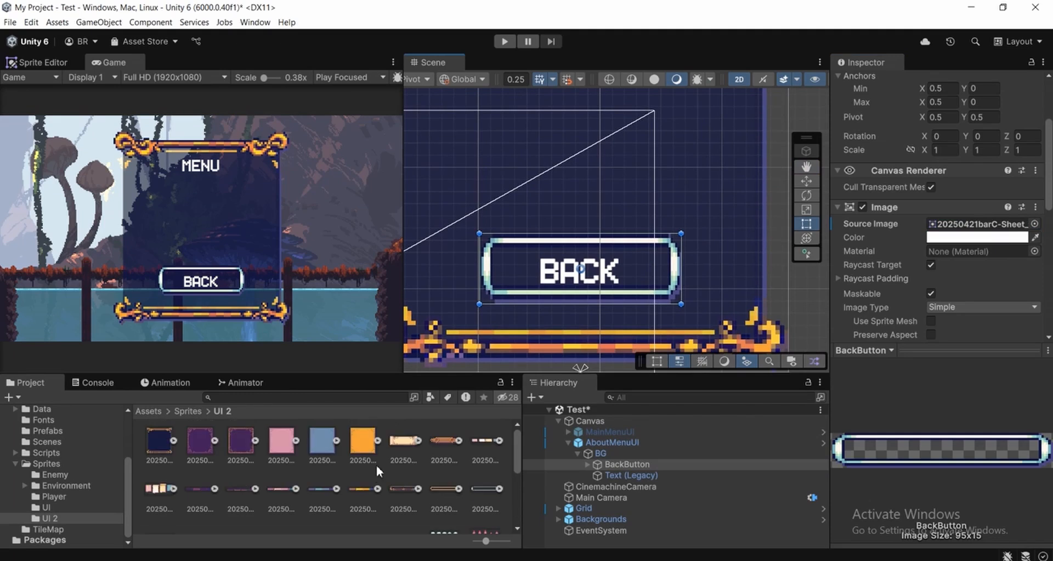
{"action": "middle_click_drag", "start_coordinate": [586, 256], "coordinate": [587, 269]}
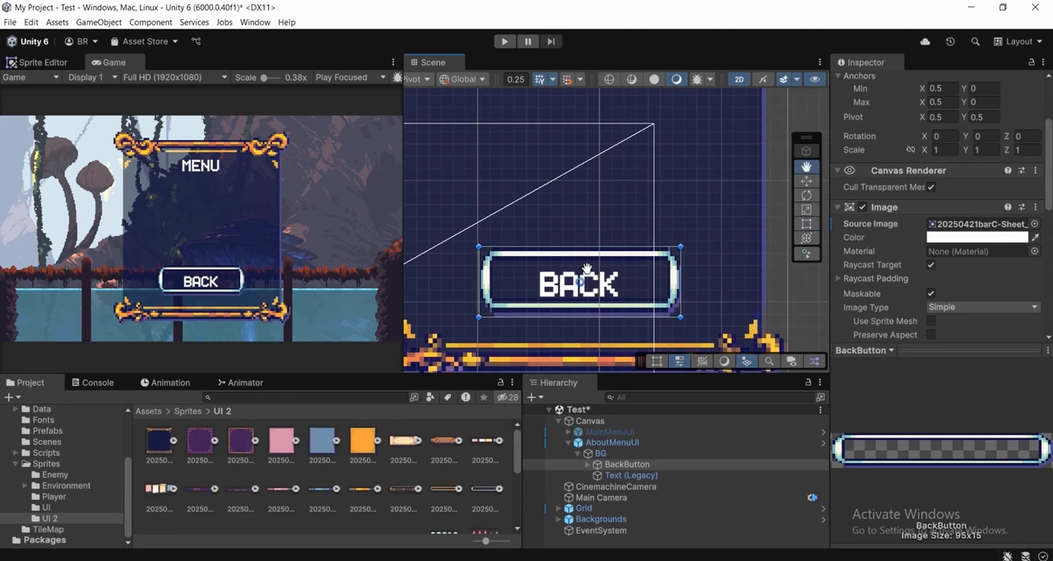
{"action": "double_click", "coordinate": [623, 474]}
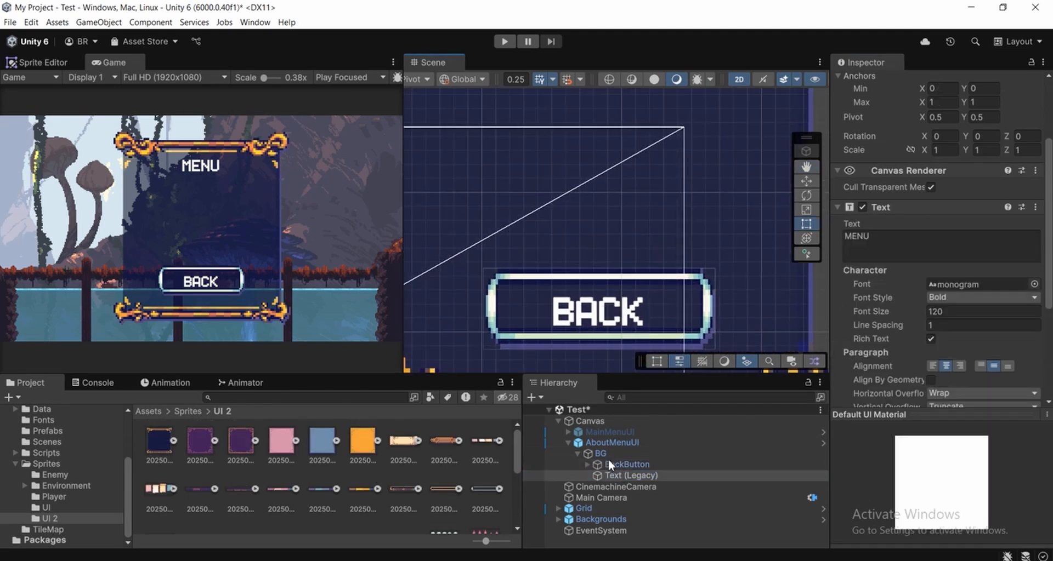
{"action": "left_click", "coordinate": [614, 465]}
{"action": "left_click", "coordinate": [586, 464]}
{"action": "left_click", "coordinate": [627, 475]}
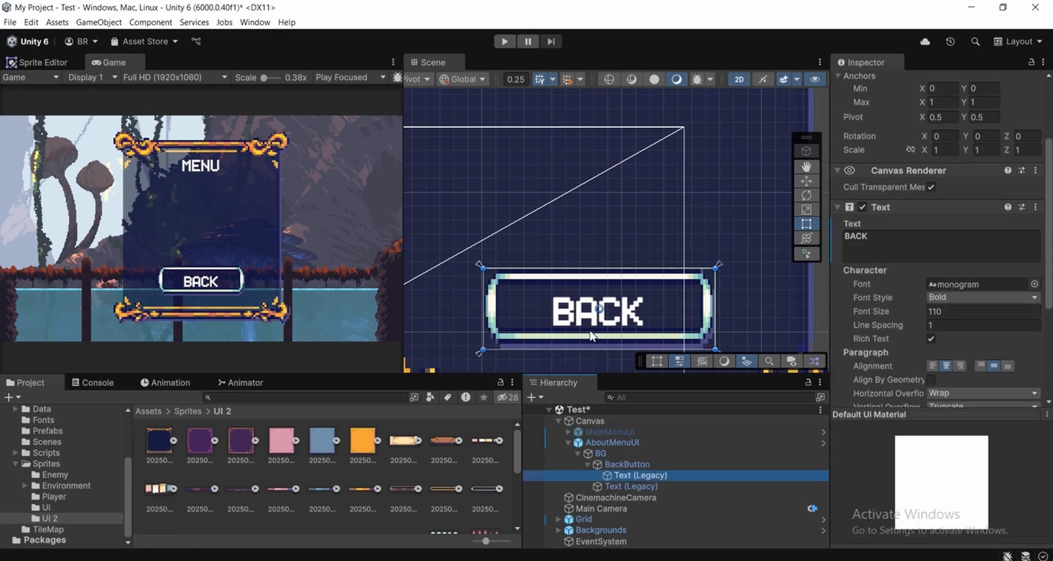
{"action": "mouse_move", "coordinate": [590, 374]}
{"action": "left_mouse_down"}
{"action": "mouse_move", "coordinate": [593, 336]}
{"action": "mouse_move", "coordinate": [609, 377]}
{"action": "left_mouse_up"}
{"action": "left_click", "coordinate": [613, 466]}
{"action": "left_click", "coordinate": [617, 476]}
{"action": "scroll", "coordinate": [585, 324], "scroll_direction": "up", "scroll_amount": 3}
{"action": "middle_click_drag", "start_coordinate": [580, 319], "coordinate": [567, 278]}
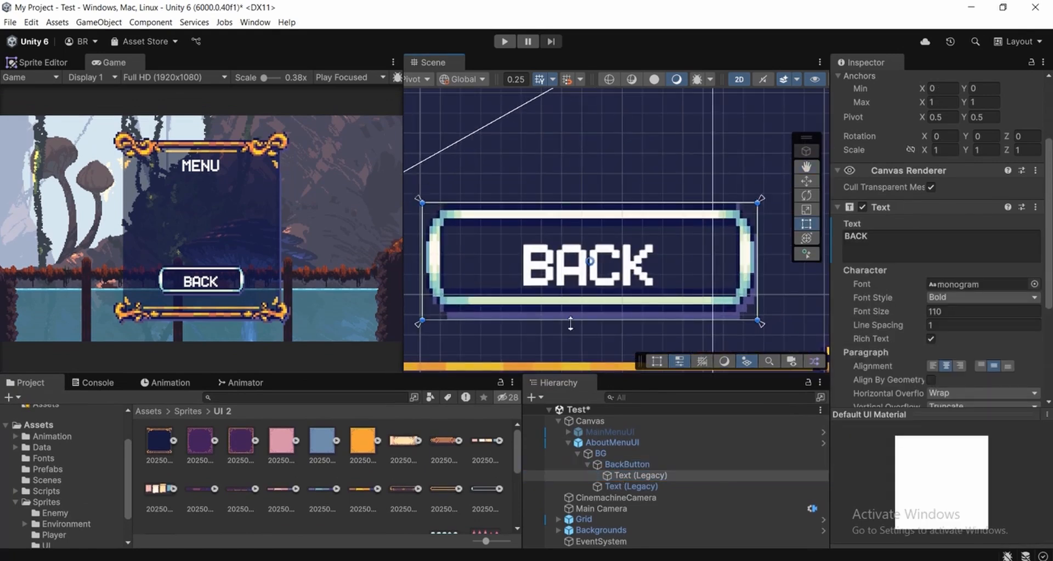
{"action": "left_click_drag", "start_coordinate": [570, 325], "coordinate": [584, 317]}
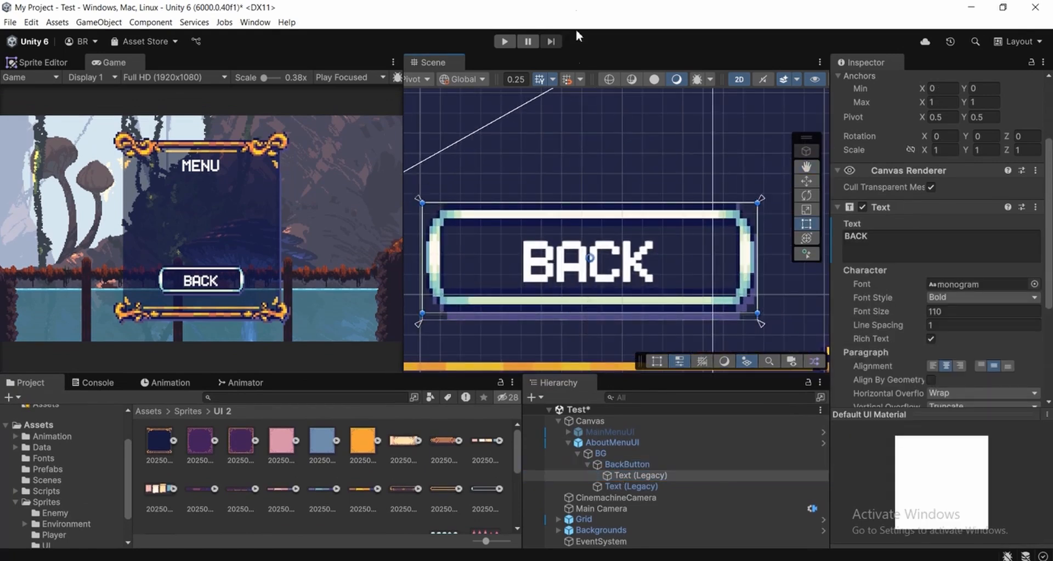
Change the title text under the BG of AboutMenuUI to ABOUT.
{"action": "scroll", "coordinate": [583, 155], "scroll_direction": "down", "scroll_amount": 5}
{"action": "middle_click_drag", "start_coordinate": [584, 157], "coordinate": [591, 317]}
{"action": "scroll", "coordinate": [594, 167], "scroll_direction": "down", "scroll_amount": 3}
{"action": "scroll", "coordinate": [595, 167], "scroll_direction": "down", "scroll_amount": 3}
{"action": "middle_click_drag", "start_coordinate": [611, 203], "coordinate": [619, 373]}
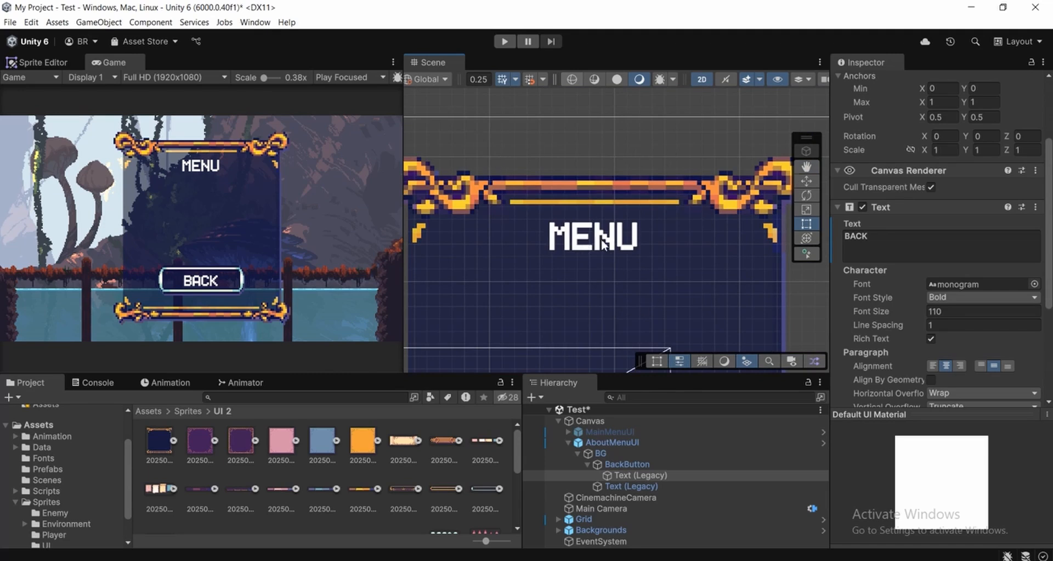
{"action": "middle_click_drag", "start_coordinate": [600, 244], "coordinate": [607, 258]}
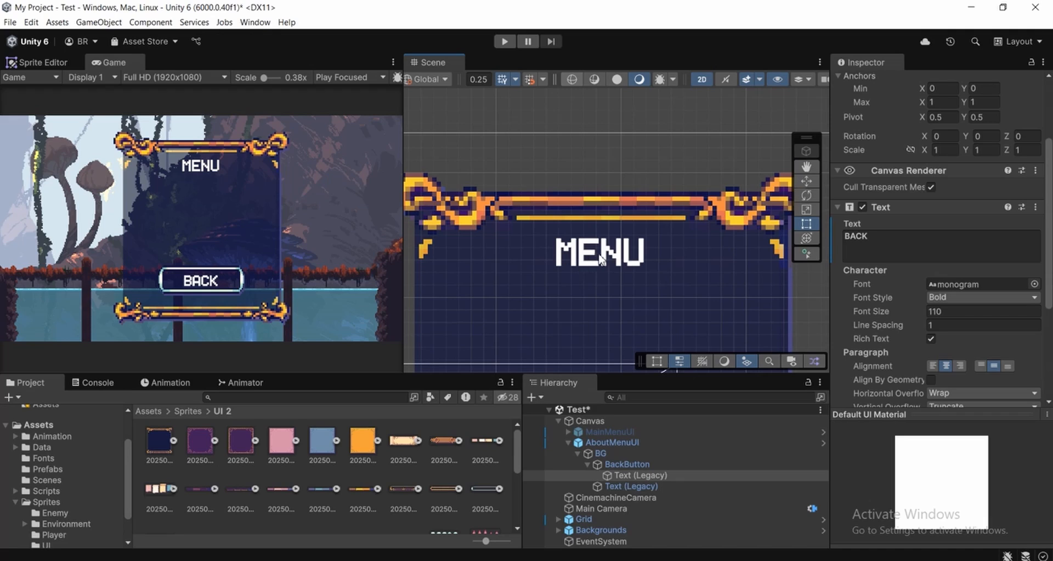
{"action": "left_click", "coordinate": [587, 464]}
{"action": "left_click", "coordinate": [632, 476]}
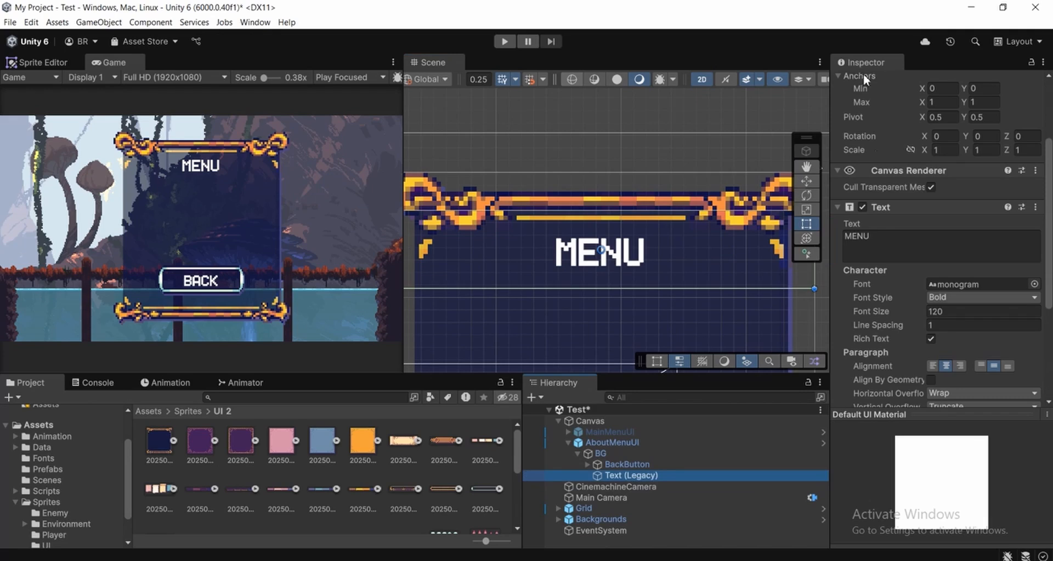
{"action": "left_click", "coordinate": [883, 238]}
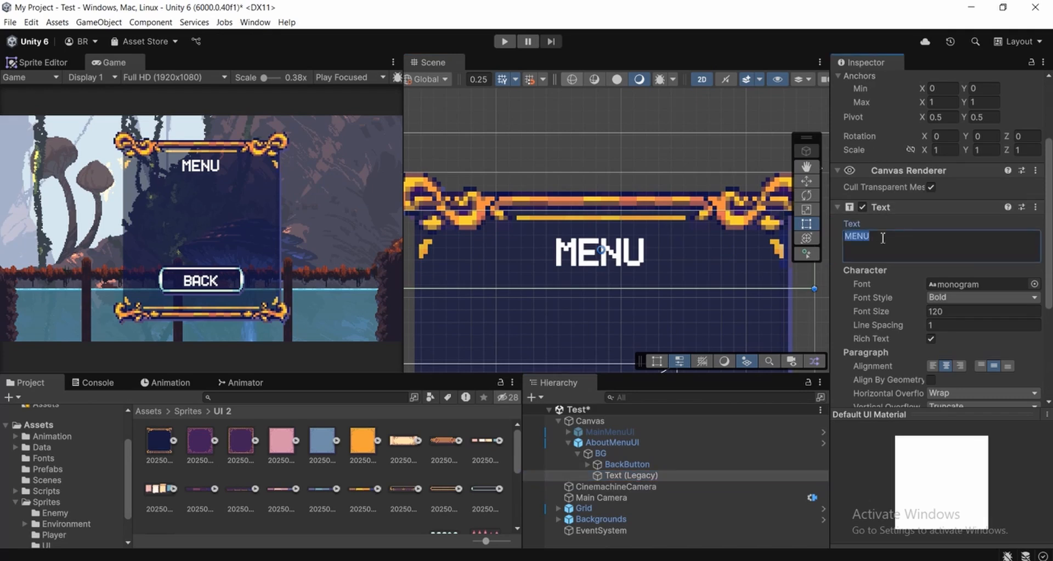
{"action": "type", "text": "ABOUT"}
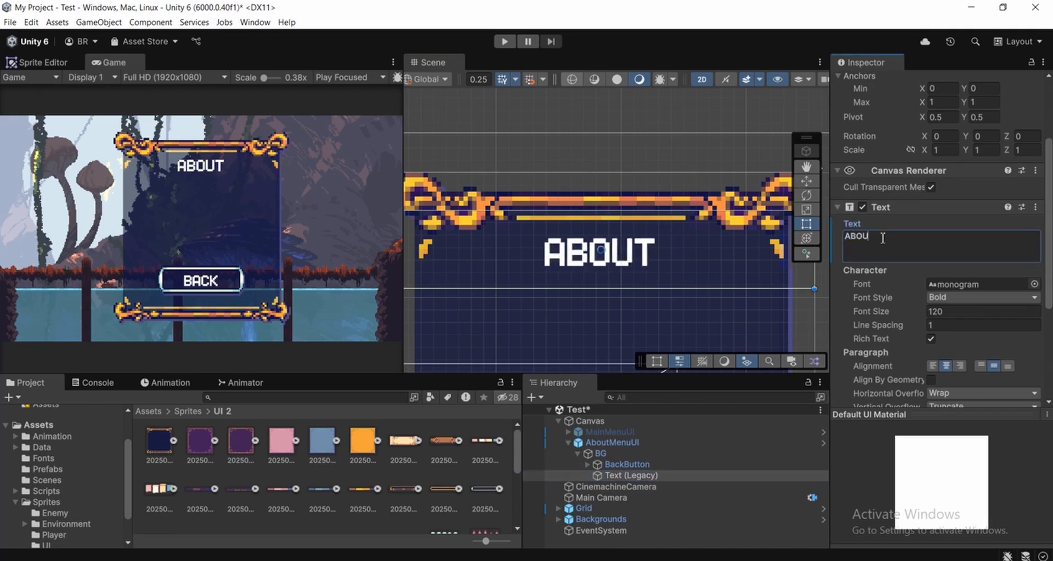
Add a new UI Image as a child of BG in AboutMenuUI and select it.
{"action": "scroll", "coordinate": [523, 180], "scroll_direction": "down", "scroll_amount": 1}
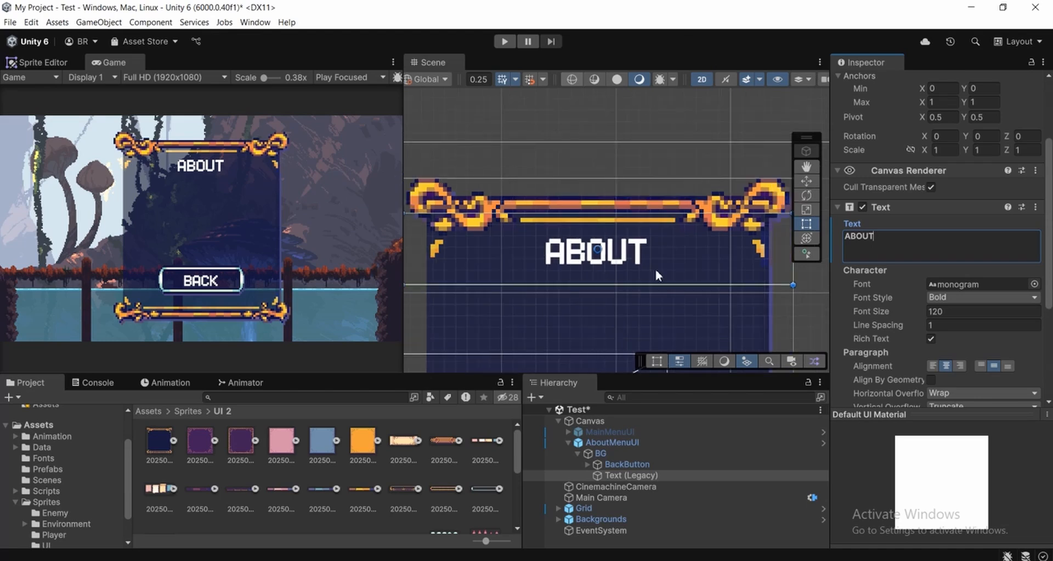
{"action": "middle_click_drag", "start_coordinate": [601, 231], "coordinate": [591, 212]}
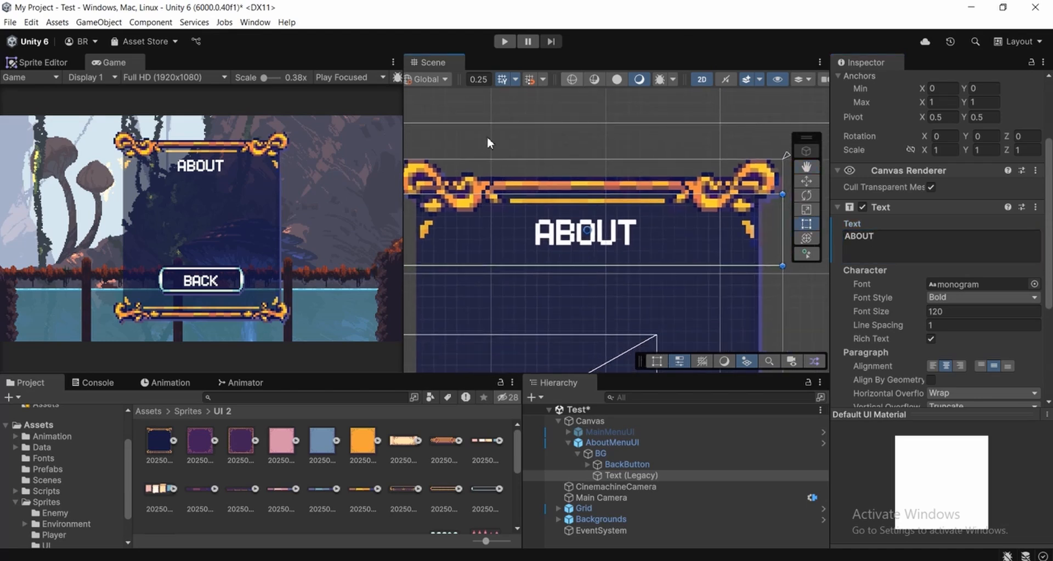
{"action": "scroll", "coordinate": [710, 162], "scroll_direction": "down", "scroll_amount": 1}
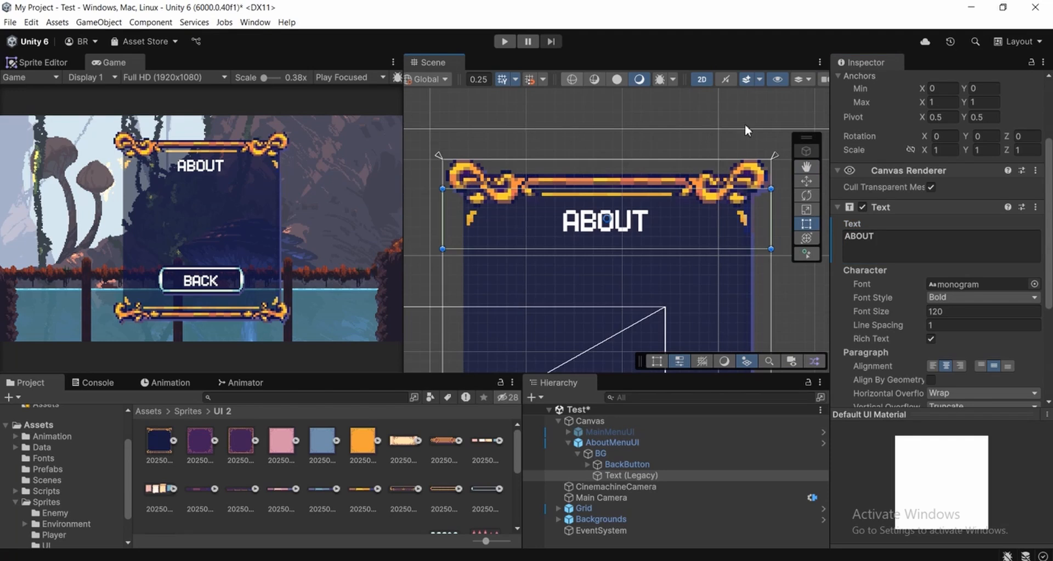
{"action": "middle_click_drag", "start_coordinate": [630, 235], "coordinate": [628, 200]}
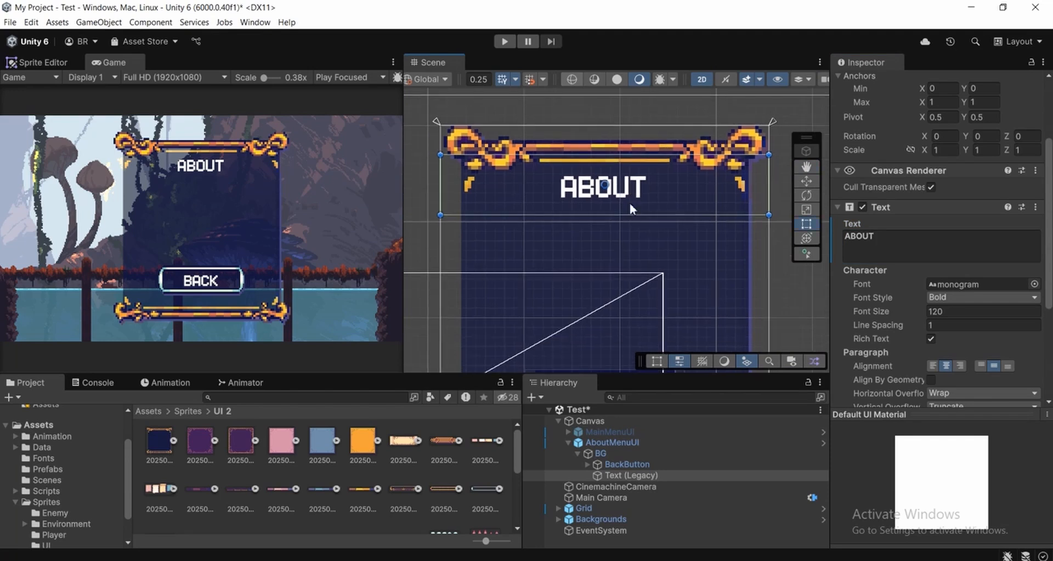
{"action": "left_click", "coordinate": [610, 453]}
{"action": "left_click", "coordinate": [577, 454]}
{"action": "left_click", "coordinate": [621, 443]}
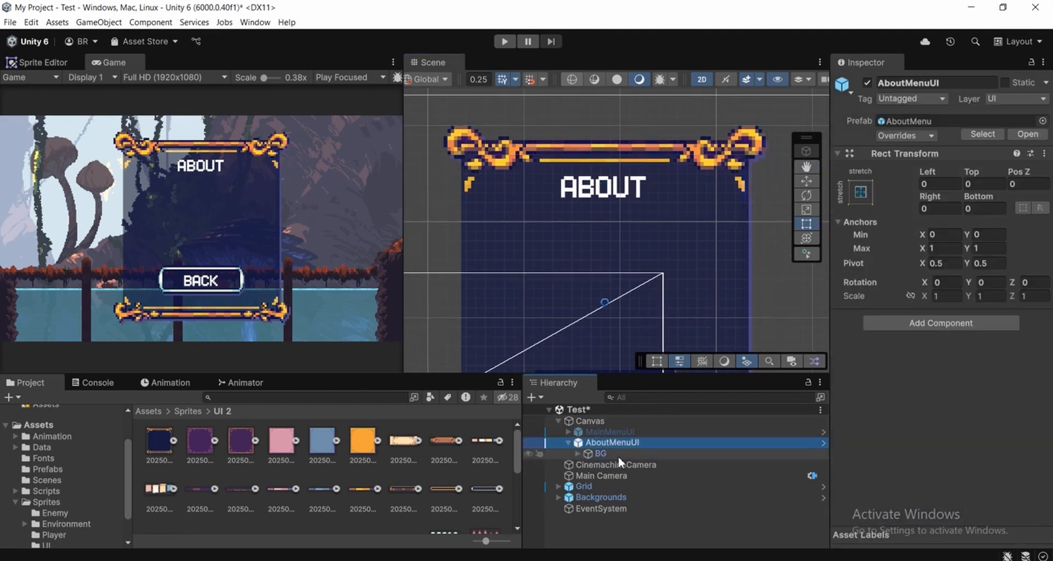
{"action": "left_click", "coordinate": [605, 455]}
{"action": "right_click", "coordinate": [605, 457]}
{"action": "mouse_move", "coordinate": [631, 408]}
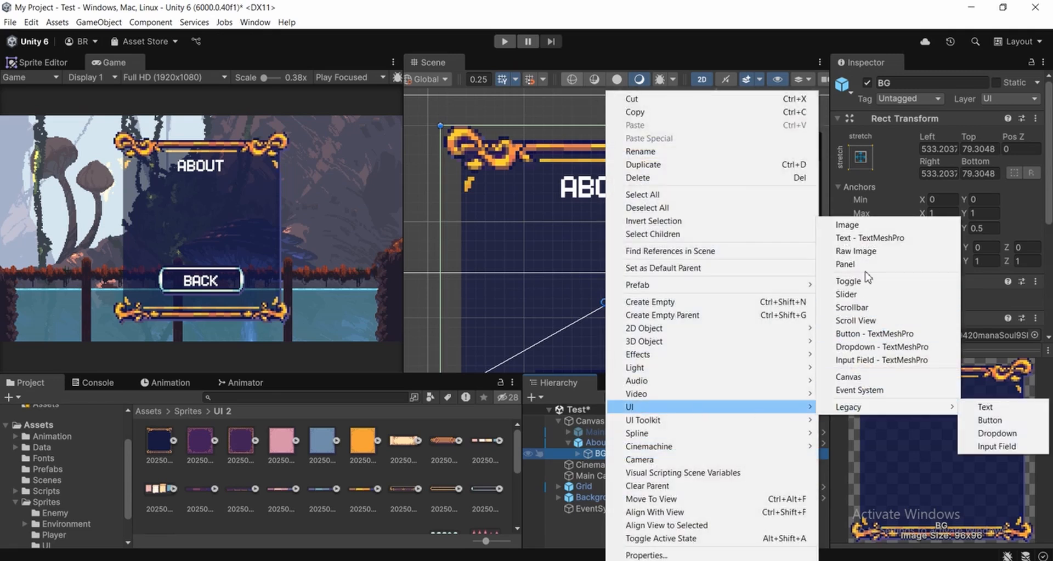
{"action": "left_click", "coordinate": [858, 227]}
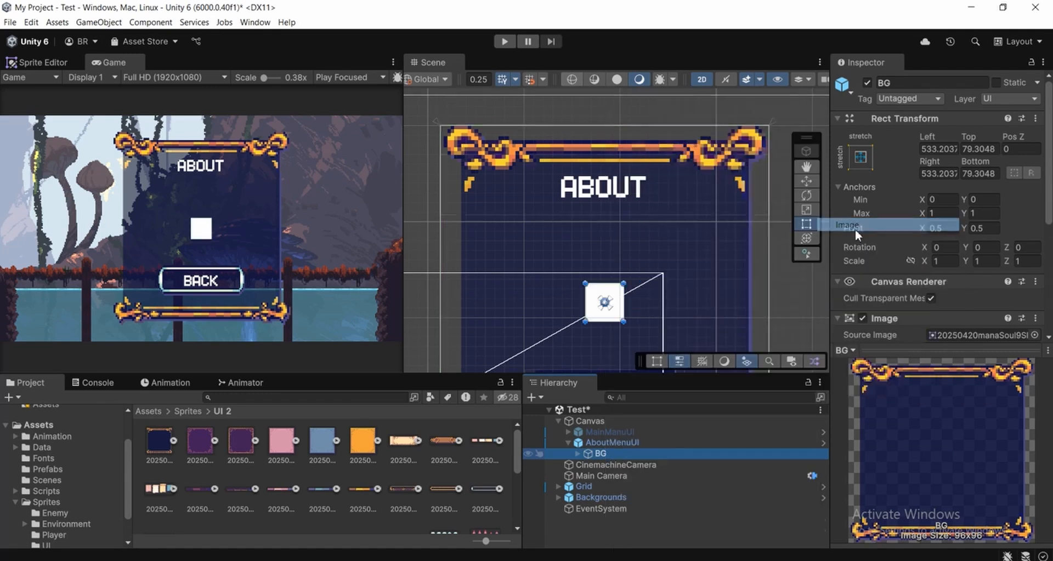
{"action": "left_click", "coordinate": [629, 478]}
{"action": "left_click", "coordinate": [624, 488]}
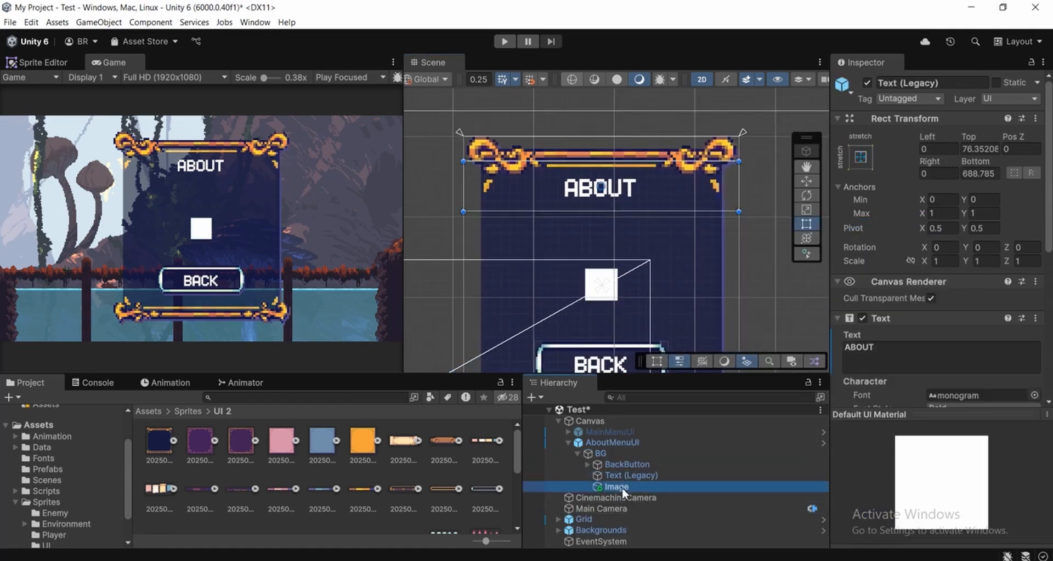
Anchor the new Image to BG's top edge with horizontal stretch, aligning its position, and resize it to about 131 high with 196 side margins.
{"action": "left_click", "coordinate": [861, 160]}
{"action": "key", "text": "alt"}
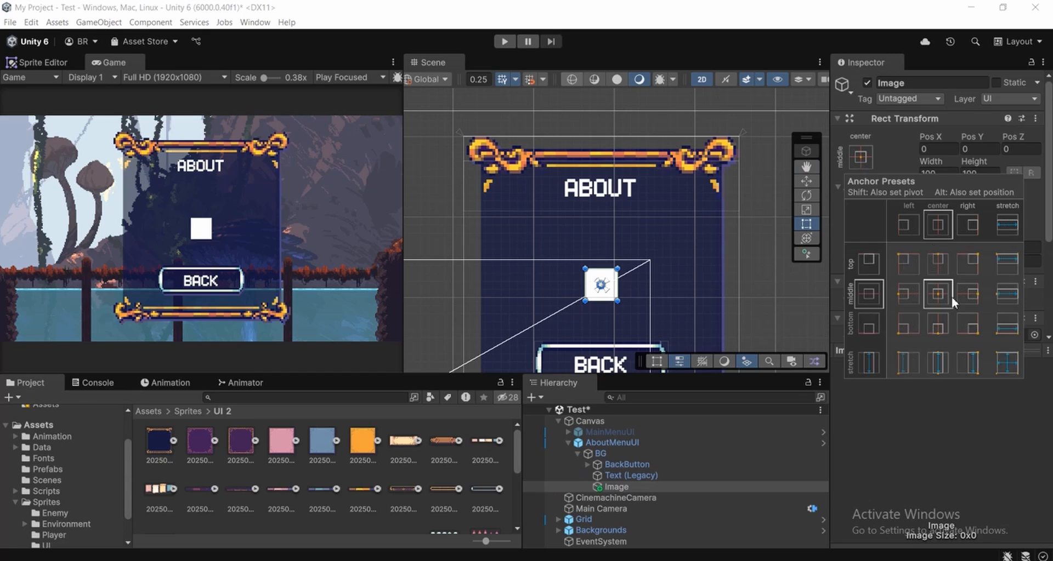
{"action": "left_click", "coordinate": [1007, 261], "text": "alt"}
{"action": "middle_click_drag", "start_coordinate": [648, 185], "coordinate": [670, 242]}
{"action": "scroll", "coordinate": [713, 217], "scroll_direction": "up", "scroll_amount": 2}
{"action": "middle_click_drag", "start_coordinate": [715, 214], "coordinate": [657, 237]}
{"action": "left_click_drag", "start_coordinate": [718, 206], "coordinate": [635, 200], "text": "alt"}
{"action": "middle_click_drag", "start_coordinate": [649, 229], "coordinate": [665, 225]}
{"action": "mouse_move", "coordinate": [558, 250]}
{"action": "middle_mouse_down"}
{"action": "mouse_move", "coordinate": [572, 204]}
{"action": "mouse_move", "coordinate": [573, 239]}
{"action": "middle_mouse_up"}
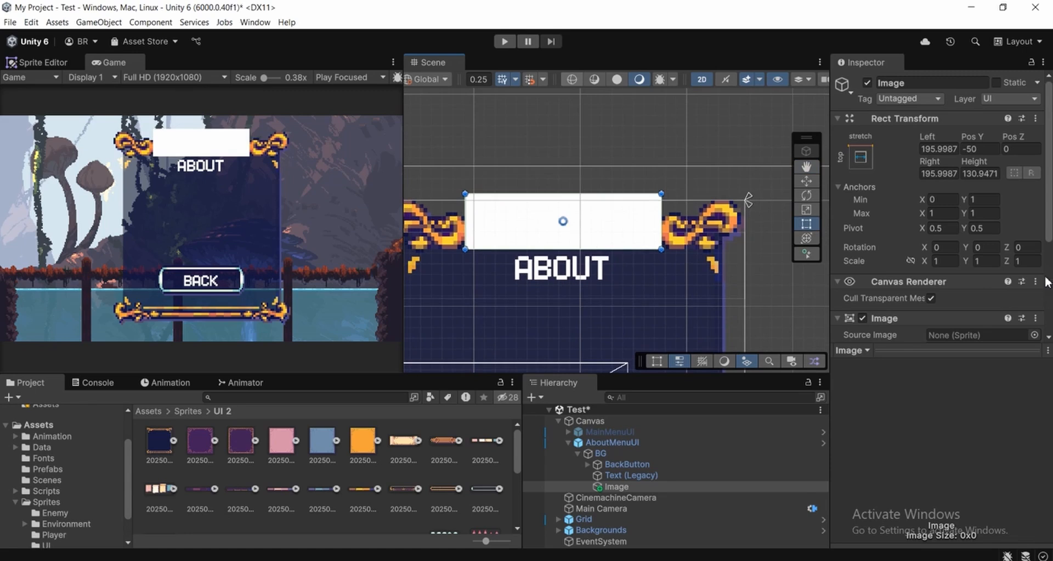
Assign the parchment scroll sprite as the Image's source and resize it symmetrically to about 146 high with 201 side margins.
{"action": "scroll", "coordinate": [976, 274], "scroll_direction": "down", "scroll_amount": 3}
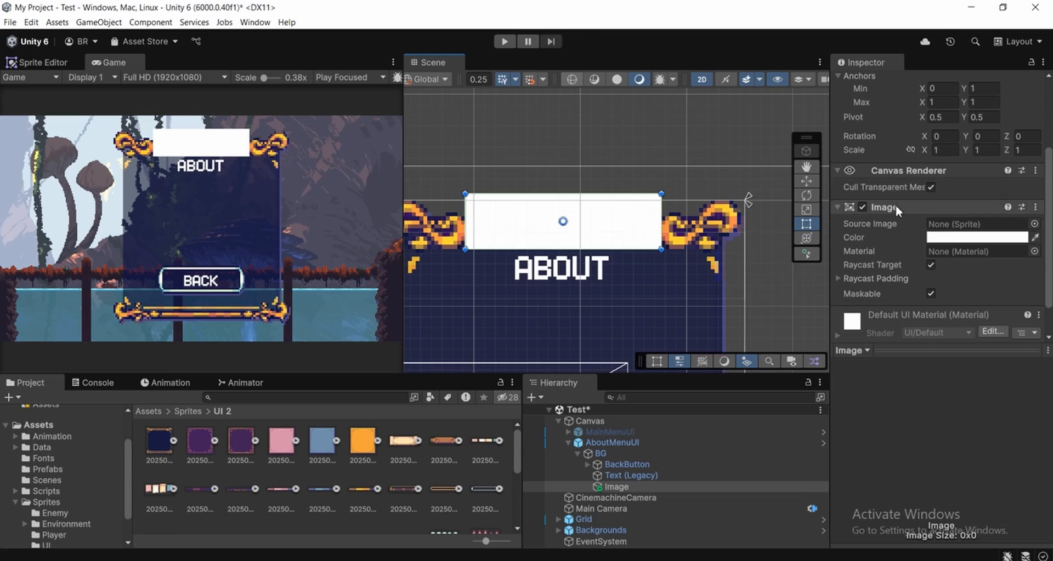
{"action": "left_click_drag", "start_coordinate": [397, 448], "coordinate": [809, 324]}
{"action": "left_click_drag", "start_coordinate": [937, 222], "coordinate": [937, 221]}
{"action": "mouse_move", "coordinate": [662, 194]}
{"action": "left_mouse_down", "text": "alt"}
{"action": "mouse_move", "coordinate": [662, 180]}
{"action": "mouse_move", "coordinate": [659, 190]}
{"action": "left_mouse_up", "text": "alt"}
{"action": "middle_click_drag", "start_coordinate": [559, 337], "coordinate": [595, 316]}
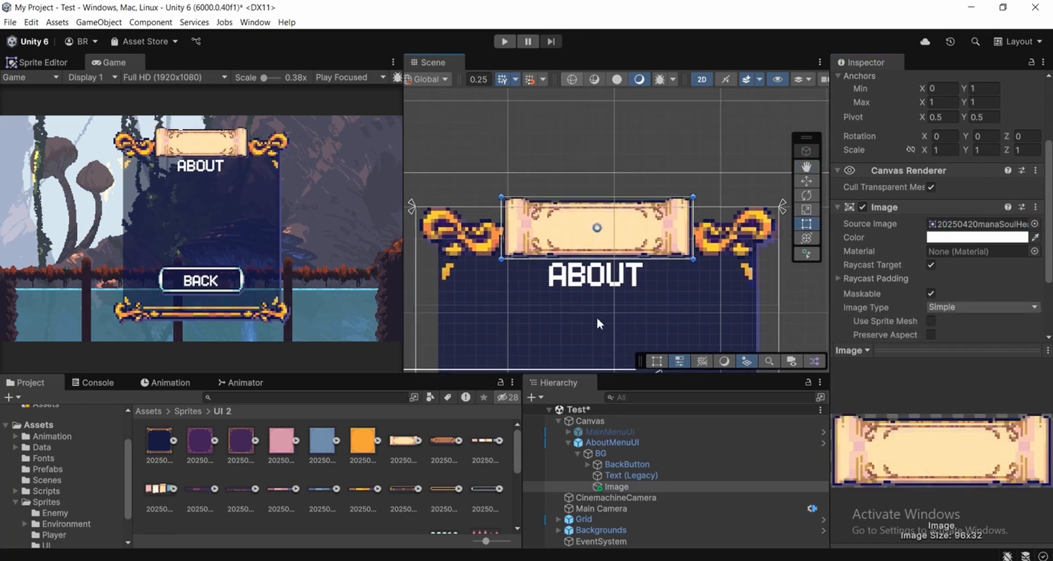
{"action": "scroll", "coordinate": [608, 301], "scroll_direction": "up", "scroll_amount": 2}
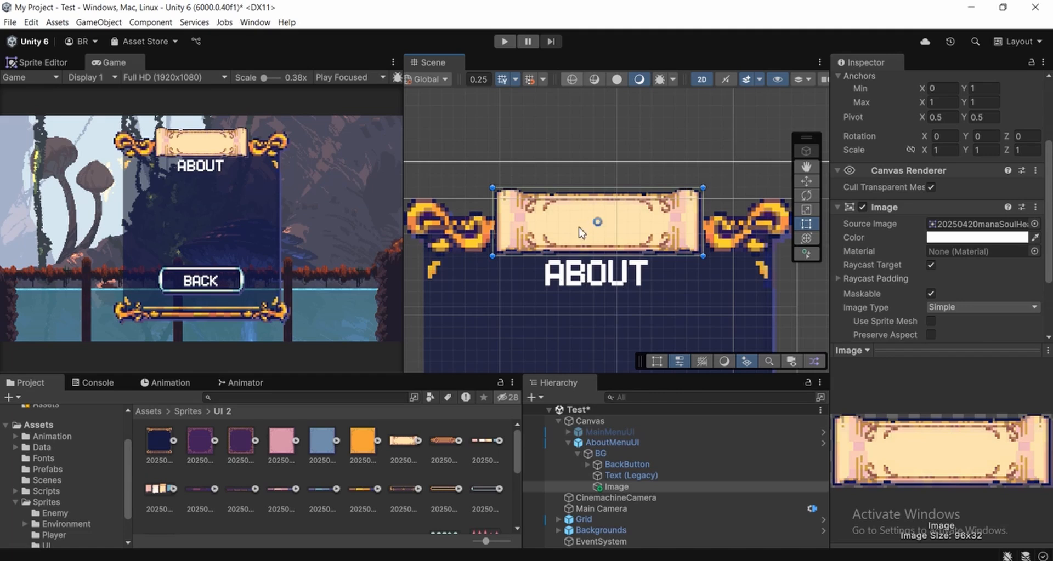
{"action": "middle_click_drag", "start_coordinate": [583, 233], "coordinate": [565, 241]}
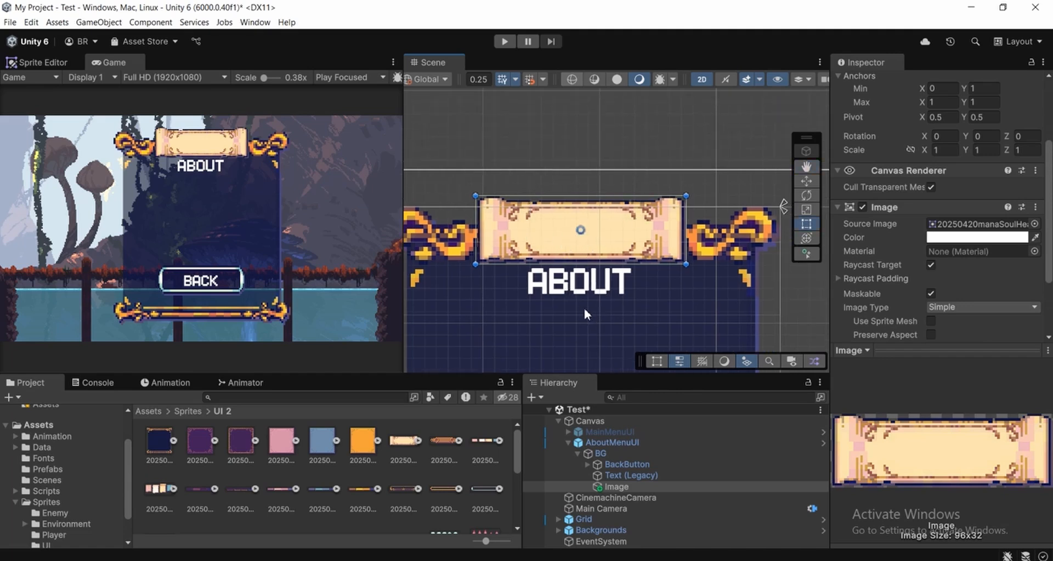
{"action": "middle_click_drag", "start_coordinate": [558, 257], "coordinate": [554, 276]}
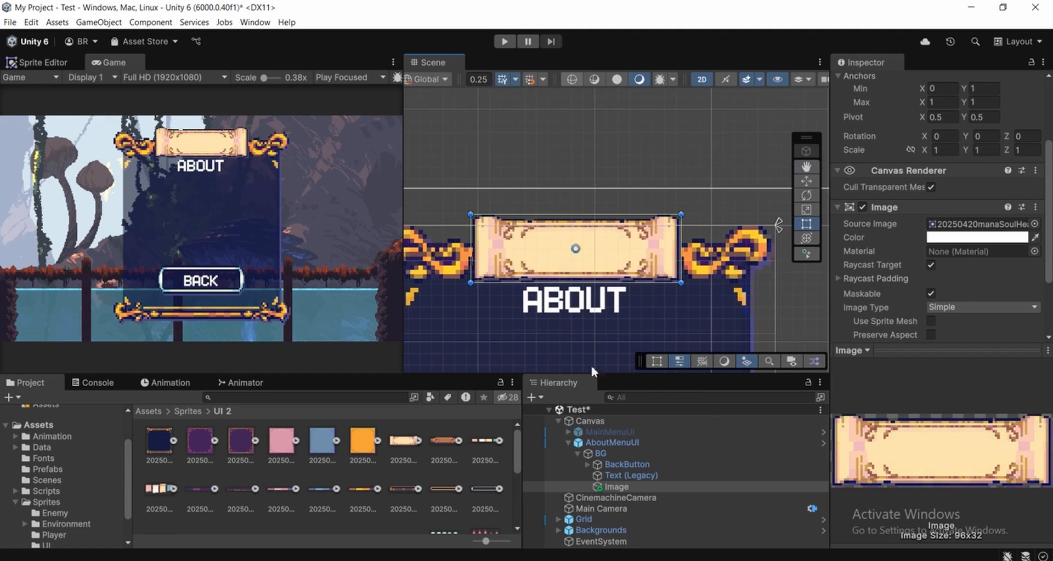
Rename the Image object under BG to Header.
{"action": "left_click", "coordinate": [615, 487]}
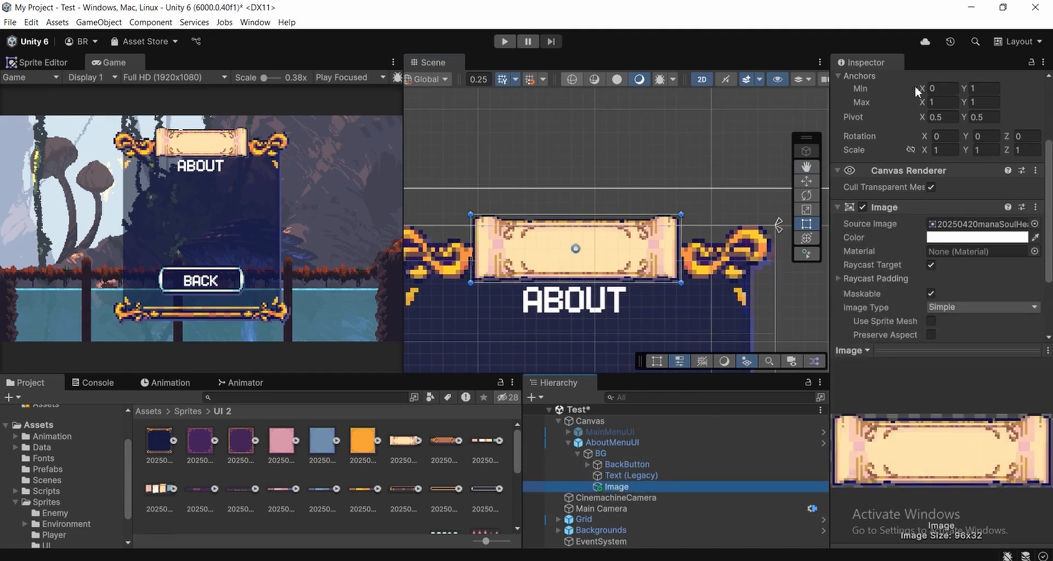
{"action": "scroll", "coordinate": [913, 83], "scroll_direction": "up", "scroll_amount": 3}
{"action": "left_click", "coordinate": [930, 84]}
{"action": "type", "text": "Header"}
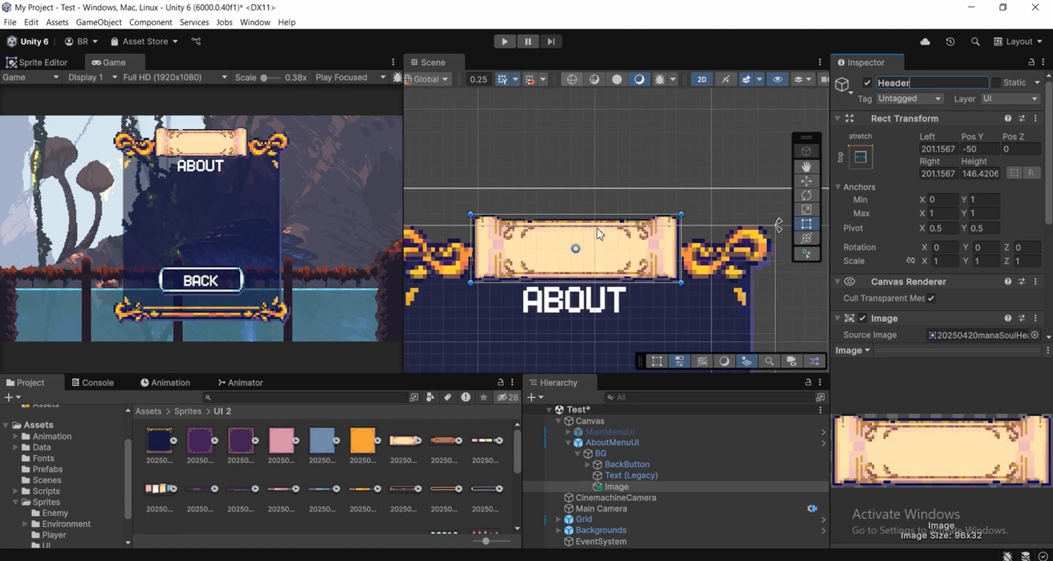
{"action": "key", "text": "Return"}
Try to make the title text a child of Header within the AboutMenuUI instance.
{"action": "left_click", "coordinate": [613, 476]}
{"action": "left_click", "coordinate": [619, 485]}
{"action": "left_click", "coordinate": [622, 476]}
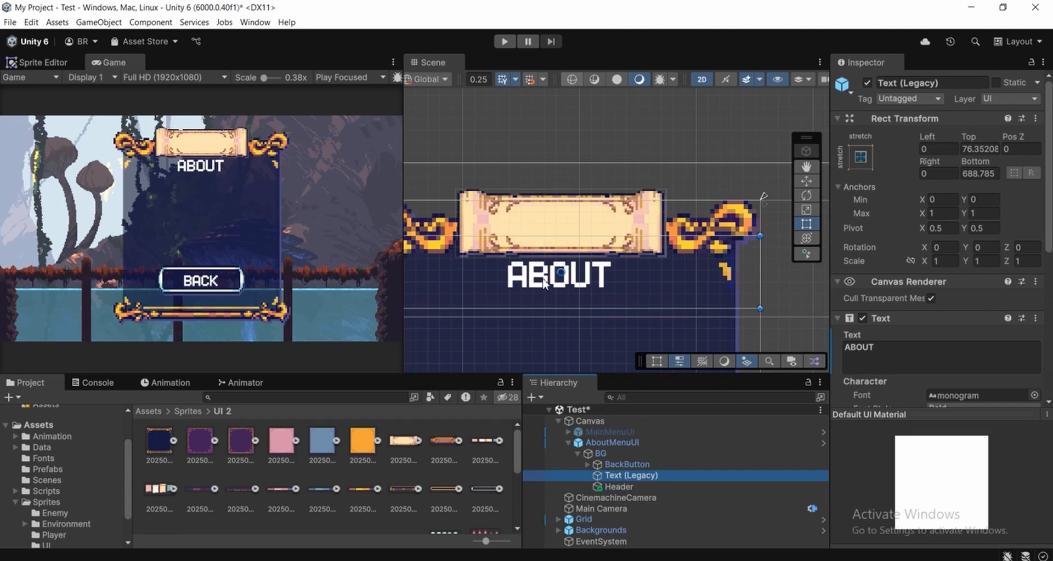
{"action": "left_click_drag", "start_coordinate": [615, 480], "coordinate": [615, 486]}
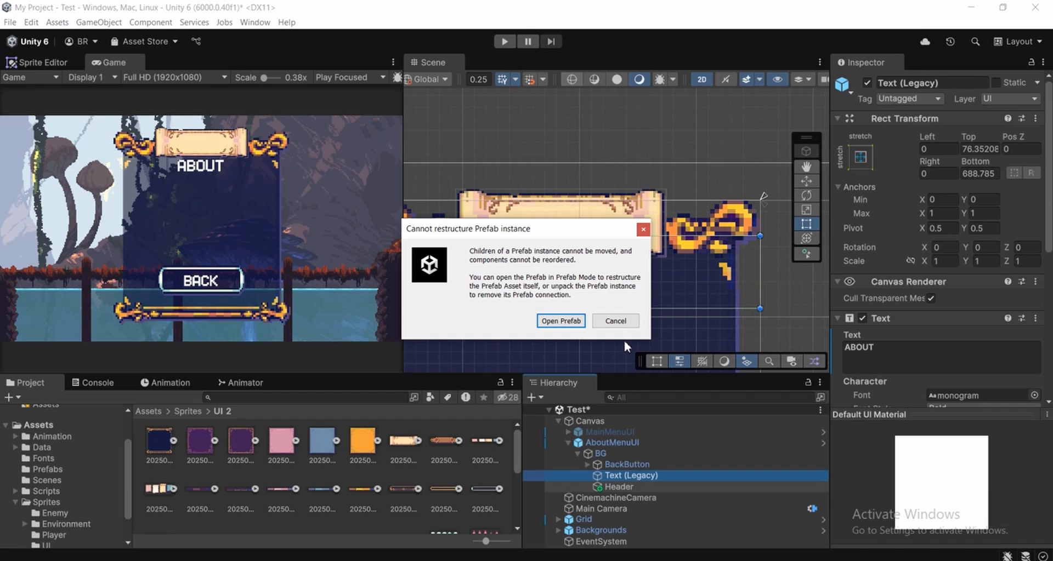
{"action": "left_click", "coordinate": [615, 321]}
Apply all overrides of AboutMenuUI to the AboutMenu prefab.
{"action": "left_click", "coordinate": [613, 444]}
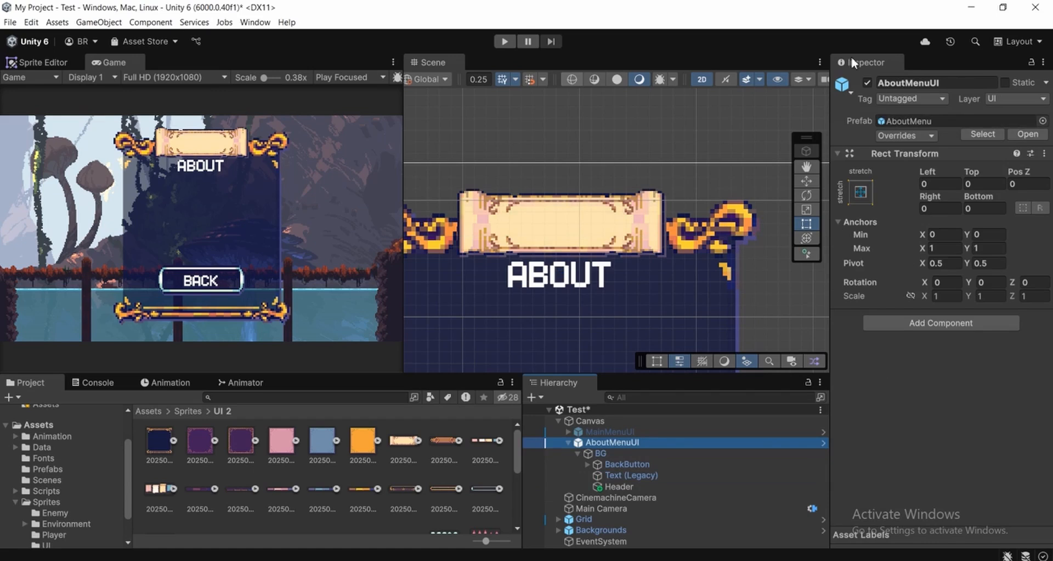
{"action": "left_click", "coordinate": [904, 134]}
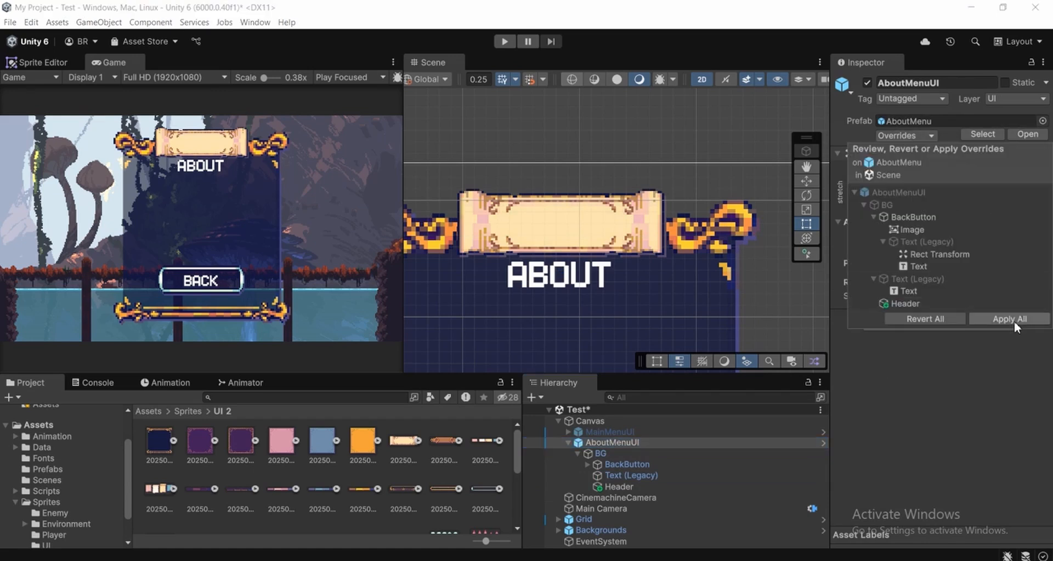
{"action": "left_click", "coordinate": [1014, 321]}
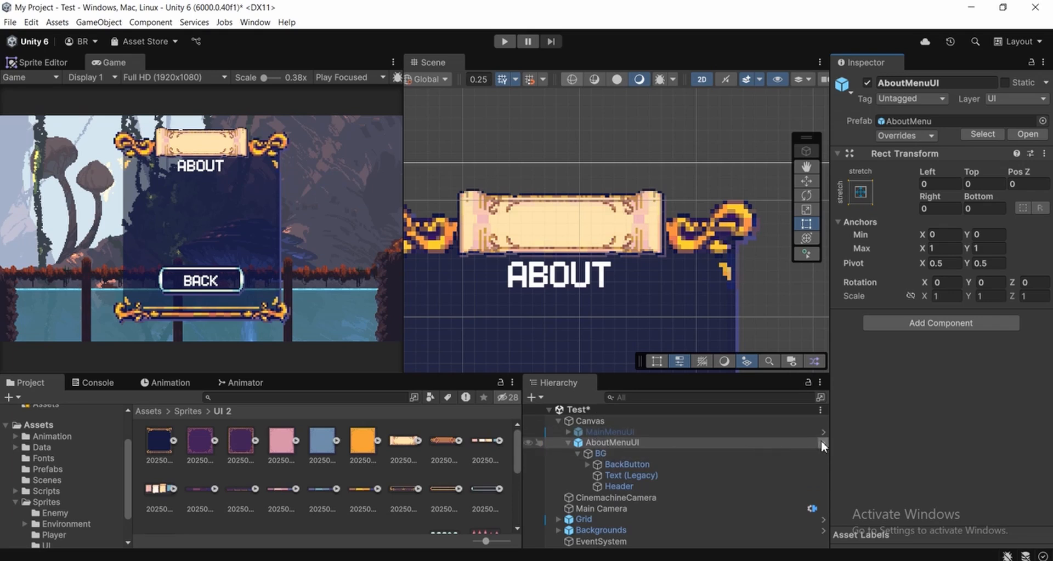
Open the AboutMenu prefab for editing and make the ABOUT title text a child of Header.
{"action": "left_click", "coordinate": [600, 453]}
{"action": "left_click", "coordinate": [608, 444]}
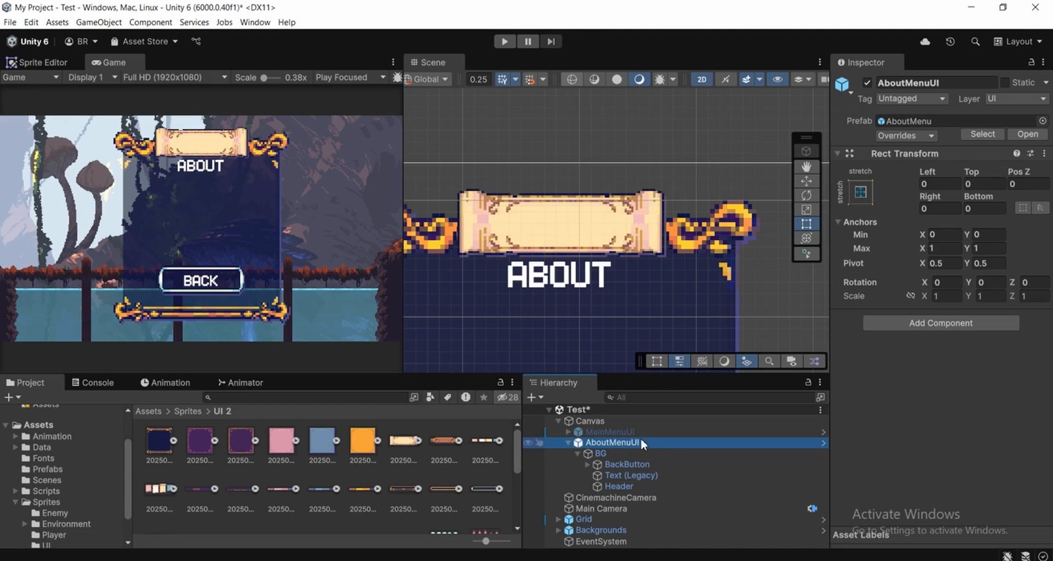
{"action": "left_click", "coordinate": [1025, 134]}
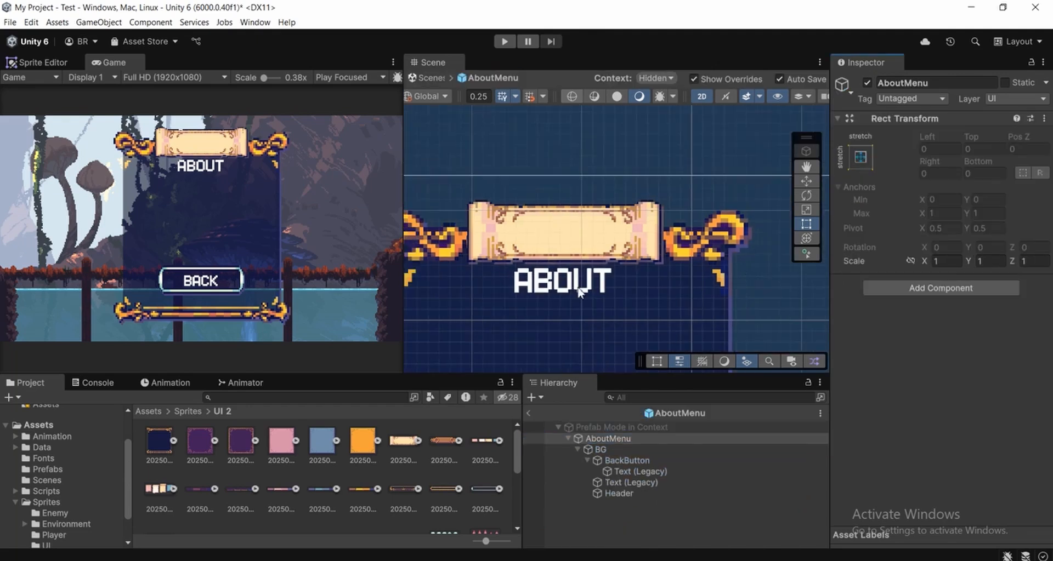
{"action": "left_click", "coordinate": [630, 482]}
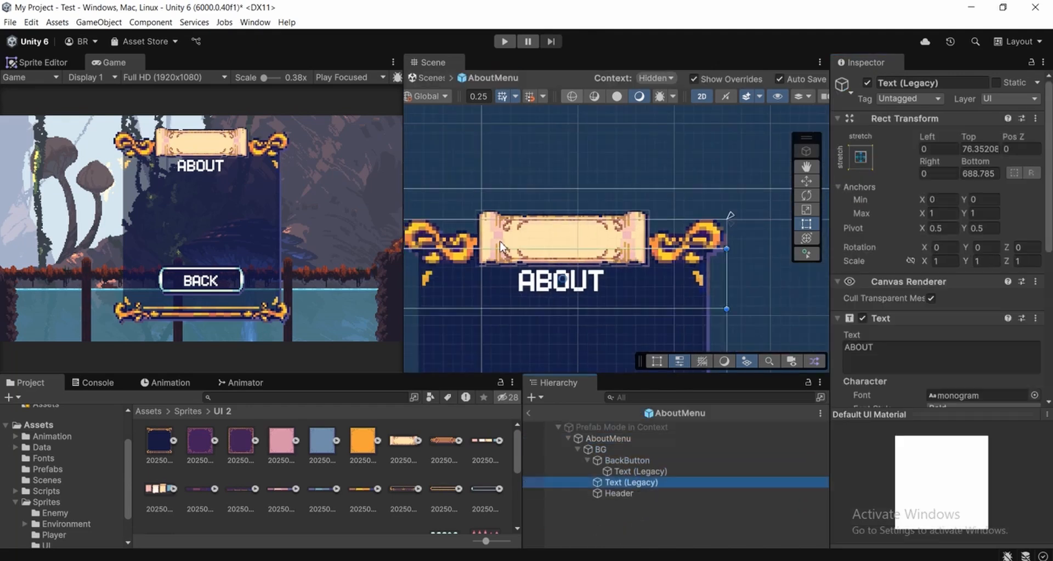
{"action": "scroll", "coordinate": [500, 248], "scroll_direction": "up", "scroll_amount": 1}
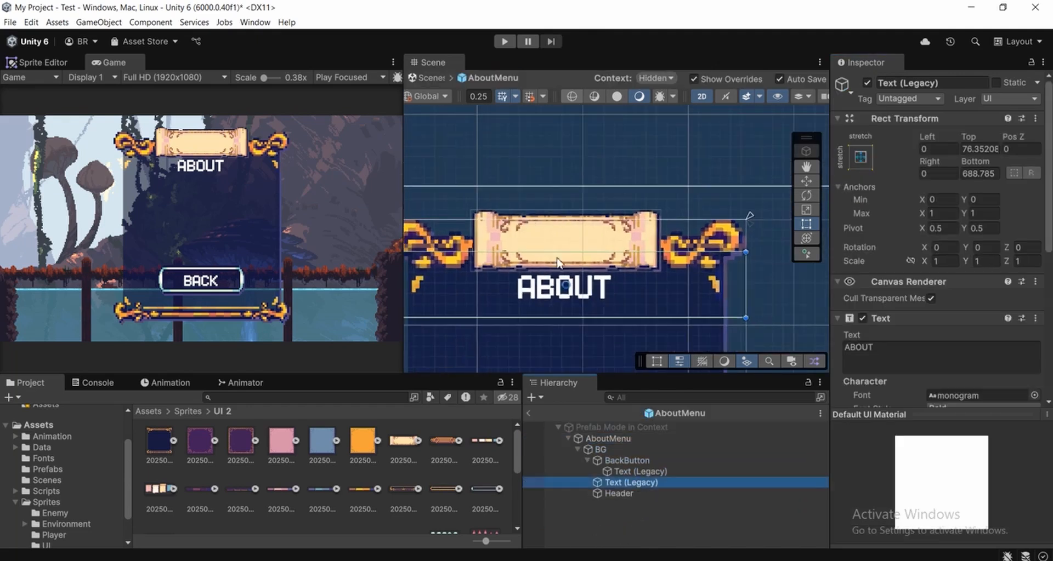
{"action": "left_click_drag", "start_coordinate": [617, 485], "coordinate": [617, 493]}
{"action": "left_click", "coordinate": [629, 482]}
Stretch the title text in both directions to fill Header, setting its position along with the anchors.
{"action": "left_click", "coordinate": [632, 494]}
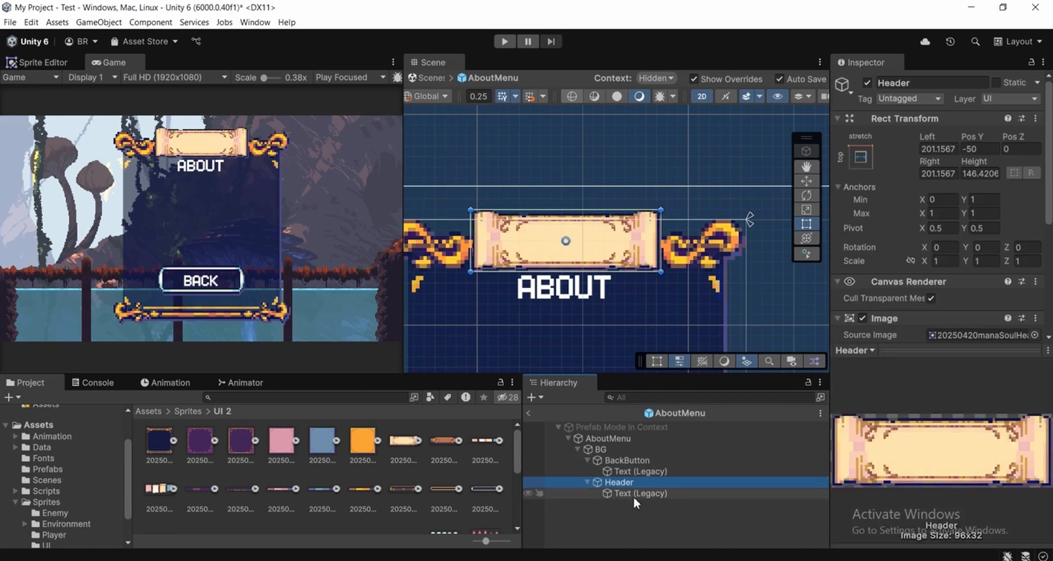
{"action": "scroll", "coordinate": [605, 286], "scroll_direction": "up", "scroll_amount": 1}
{"action": "middle_click_drag", "start_coordinate": [522, 260], "coordinate": [541, 290]}
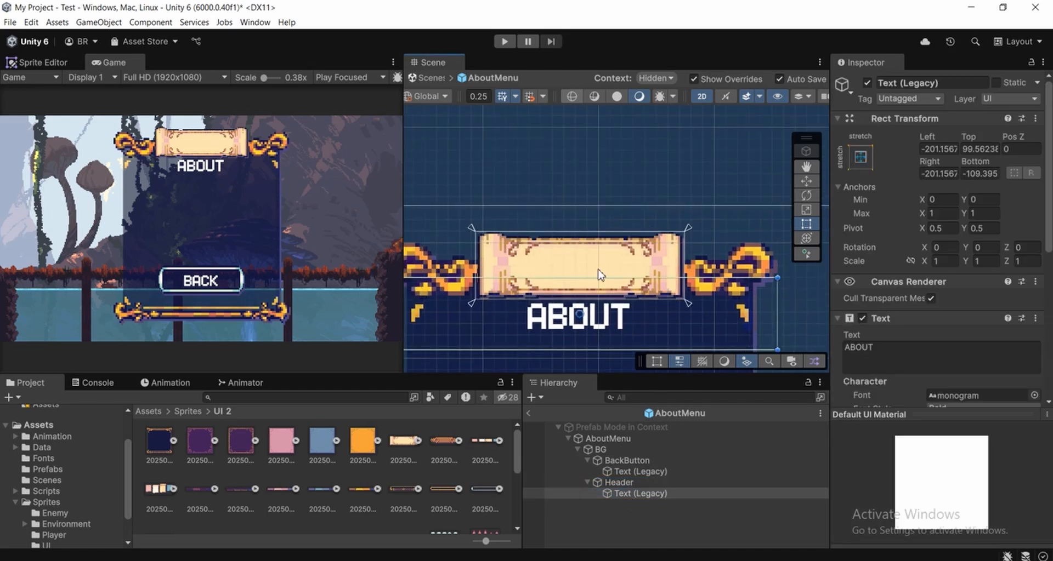
{"action": "left_click", "coordinate": [642, 494]}
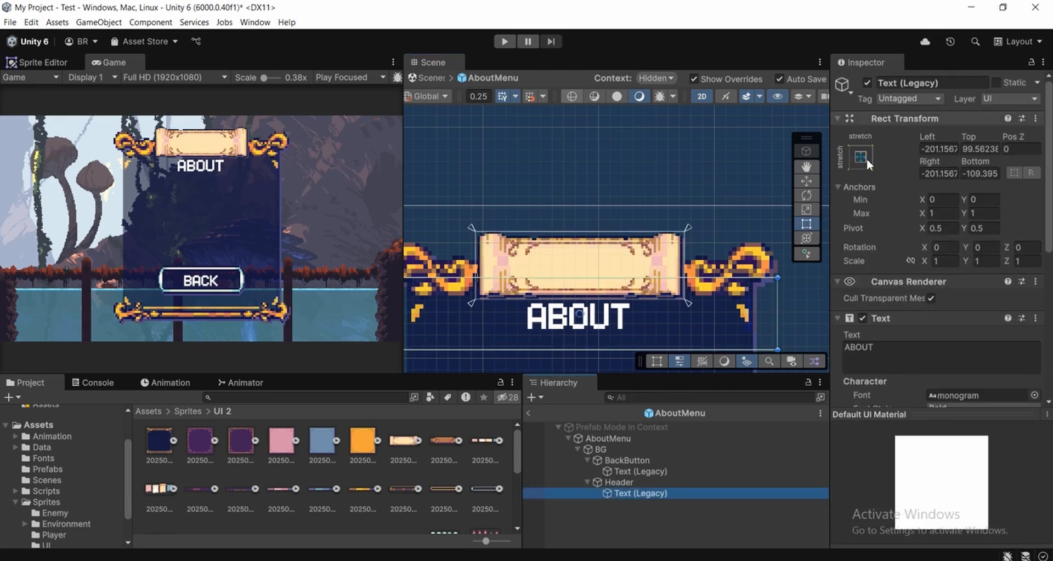
{"action": "left_click", "coordinate": [859, 159]}
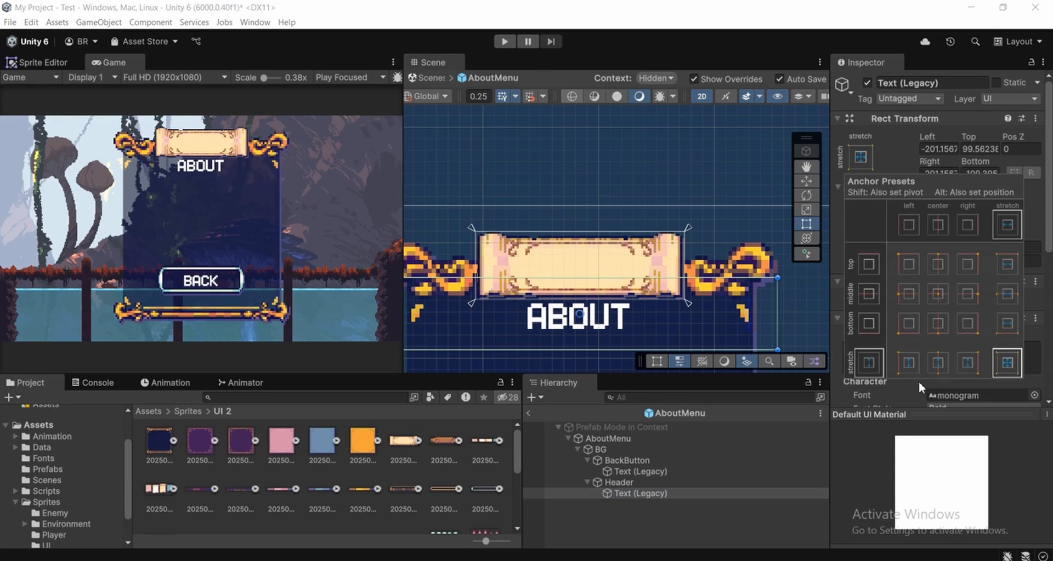
{"action": "key", "text": "alt"}
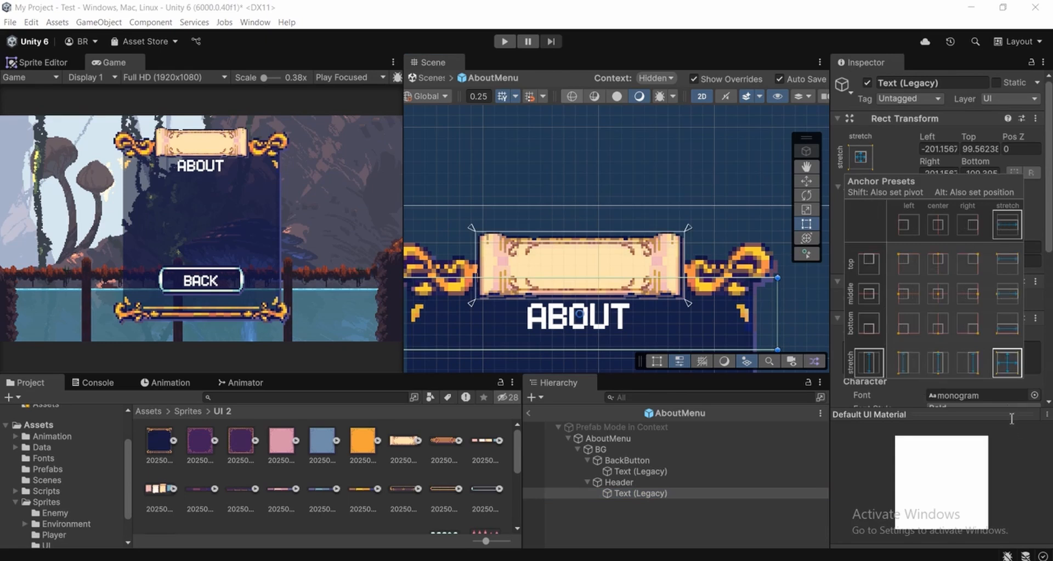
{"action": "left_click", "coordinate": [1008, 369], "text": "alt"}
Set the title text colour to black (000000).
{"action": "scroll", "coordinate": [586, 220], "scroll_direction": "up", "scroll_amount": 1}
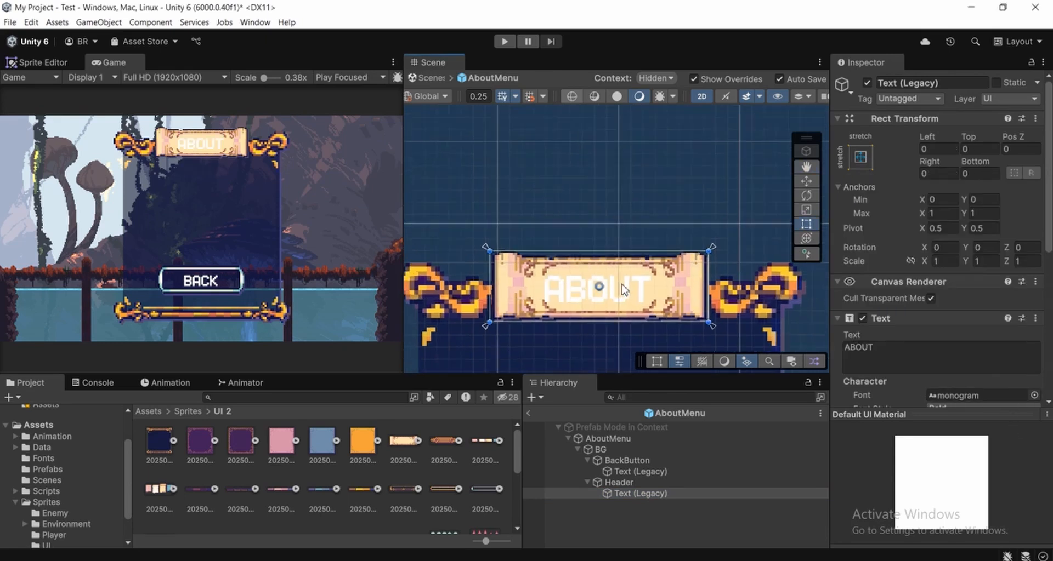
{"action": "middle_click_drag", "start_coordinate": [586, 220], "coordinate": [591, 204]}
{"action": "scroll", "coordinate": [590, 203], "scroll_direction": "down", "scroll_amount": 2}
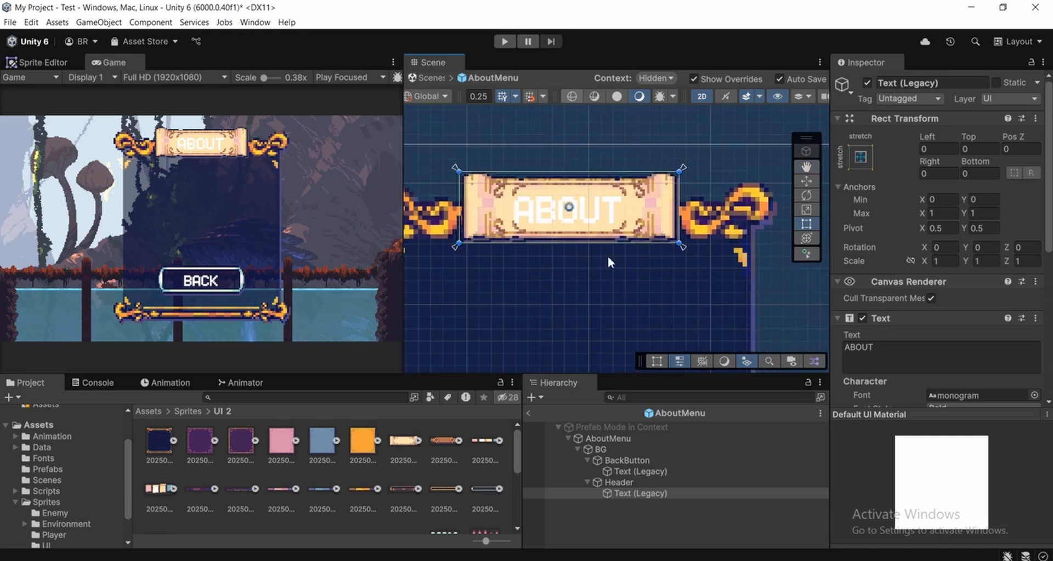
{"action": "scroll", "coordinate": [597, 194], "scroll_direction": "down", "scroll_amount": 1}
{"action": "mouse_move", "coordinate": [604, 248]}
{"action": "middle_mouse_down"}
{"action": "mouse_move", "coordinate": [634, 227]}
{"action": "mouse_move", "coordinate": [644, 285]}
{"action": "mouse_move", "coordinate": [609, 264]}
{"action": "middle_mouse_up"}
{"action": "scroll", "coordinate": [1043, 304], "scroll_direction": "down", "scroll_amount": 1}
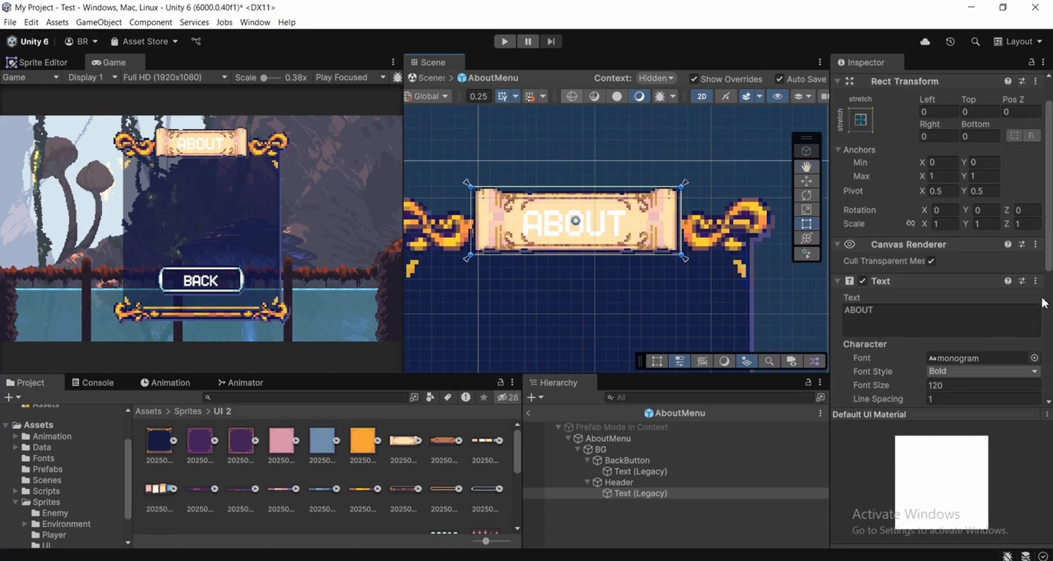
{"action": "scroll", "coordinate": [957, 329], "scroll_direction": "down", "scroll_amount": 3}
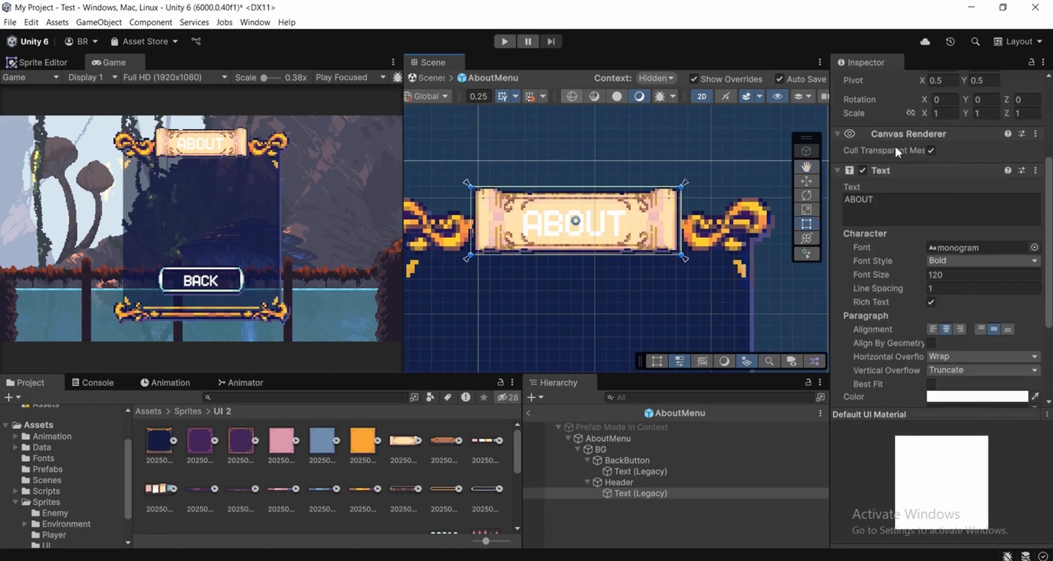
{"action": "scroll", "coordinate": [946, 376], "scroll_direction": "down", "scroll_amount": 3}
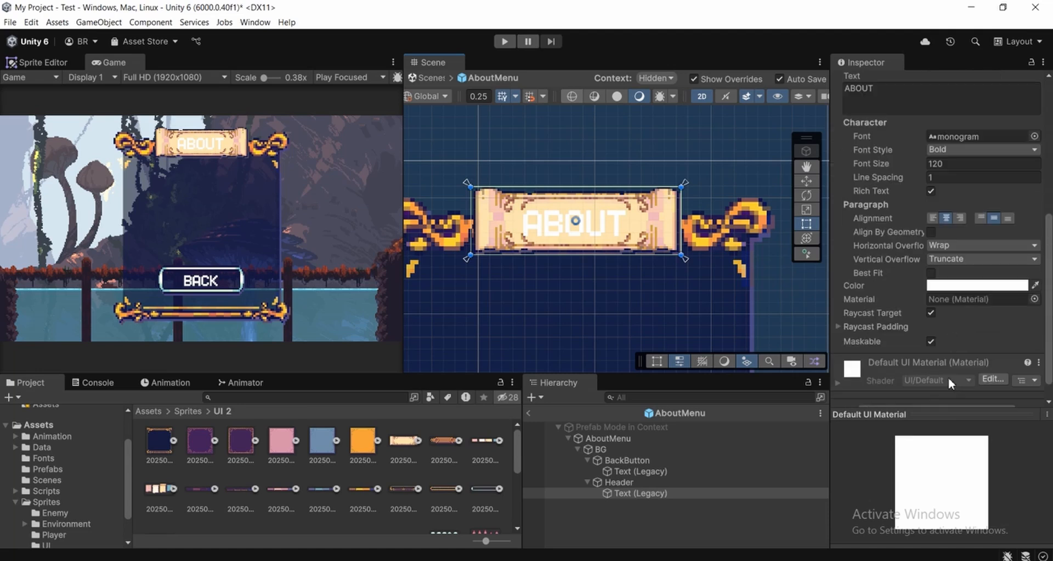
{"action": "left_click", "coordinate": [976, 285]}
{"action": "left_click_drag", "start_coordinate": [955, 364], "coordinate": [933, 378]}
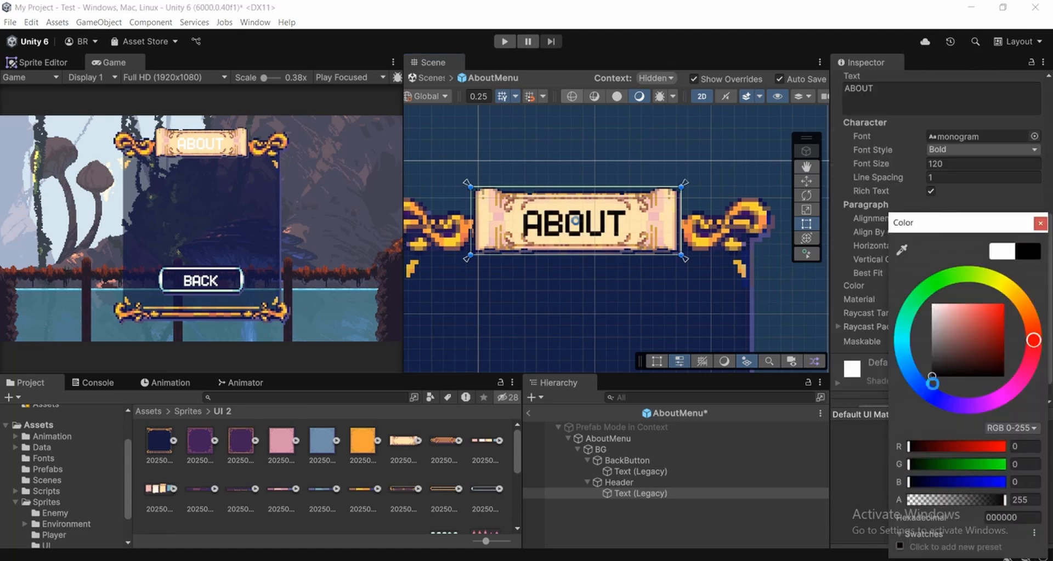
{"action": "middle_click_drag", "start_coordinate": [673, 301], "coordinate": [680, 319]}
{"action": "scroll", "coordinate": [680, 318], "scroll_direction": "up", "scroll_amount": 1}
Change the wording of Header's title text to About.
{"action": "scroll", "coordinate": [995, 216], "scroll_direction": "up", "scroll_amount": 3}
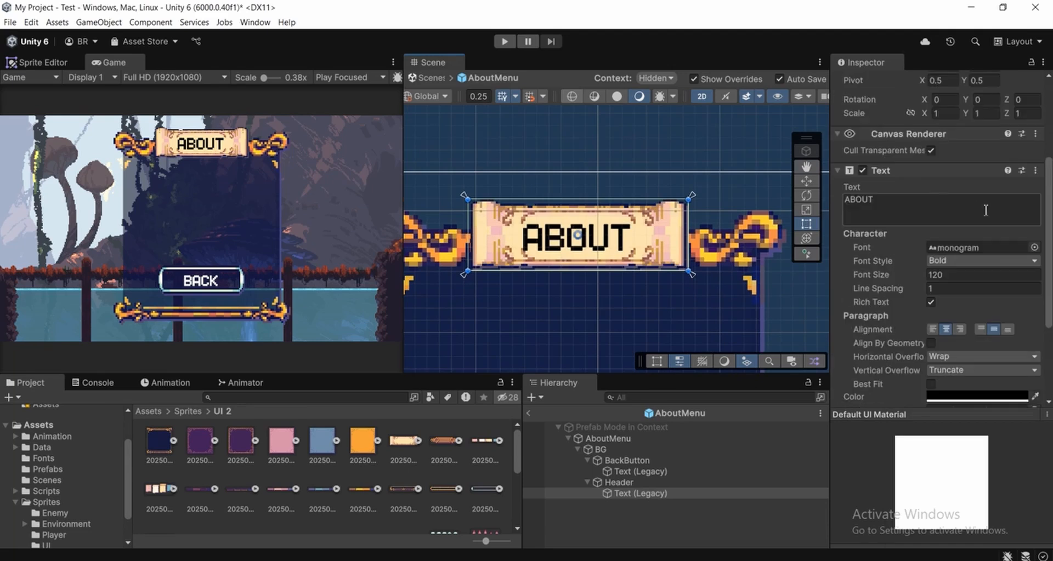
{"action": "left_click", "coordinate": [906, 207]}
{"action": "type", "text": "About"}
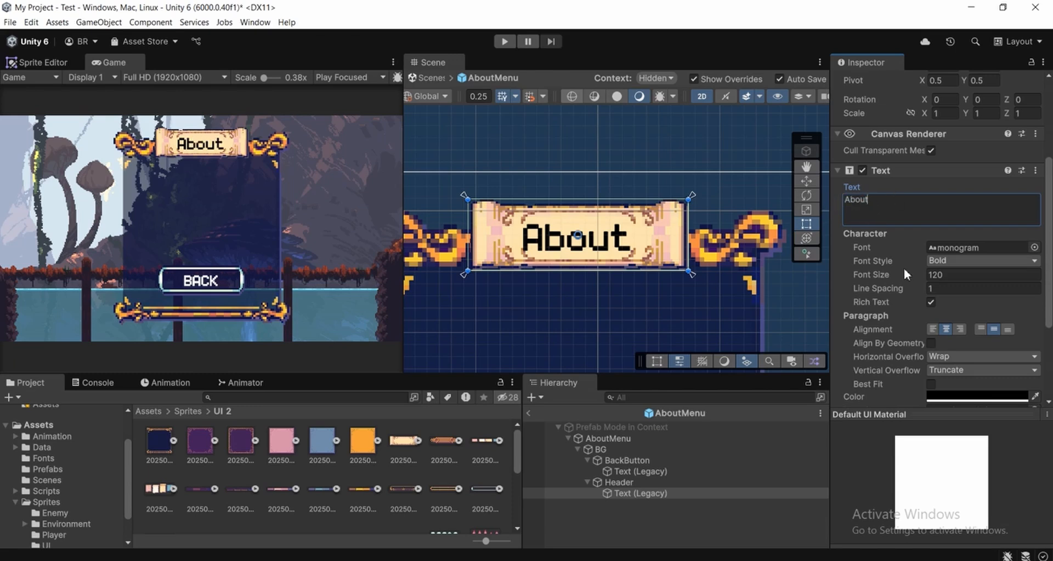
Collapse the BackButton and Header branches in the AboutMenu prefab hierarchy.
{"action": "scroll", "coordinate": [903, 265], "scroll_direction": "down", "scroll_amount": 3}
{"action": "middle_click_drag", "start_coordinate": [753, 216], "coordinate": [753, 243]}
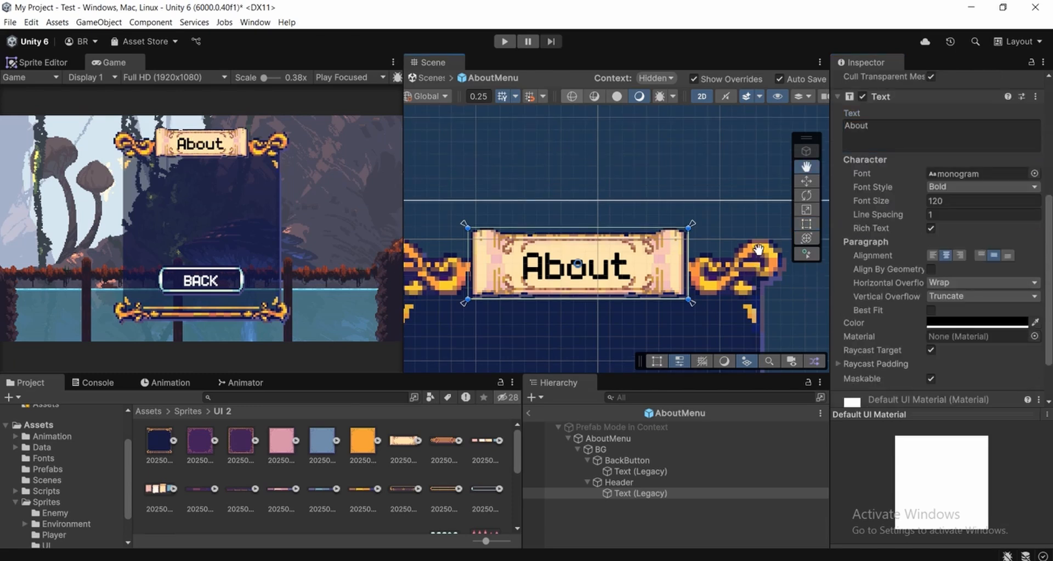
{"action": "scroll", "coordinate": [712, 299], "scroll_direction": "down", "scroll_amount": 2}
{"action": "middle_click_drag", "start_coordinate": [712, 298], "coordinate": [708, 277]}
{"action": "middle_click_drag", "start_coordinate": [620, 290], "coordinate": [724, 142]}
{"action": "scroll", "coordinate": [630, 273], "scroll_direction": "up", "scroll_amount": 4}
{"action": "scroll", "coordinate": [515, 138], "scroll_direction": "down", "scroll_amount": 2}
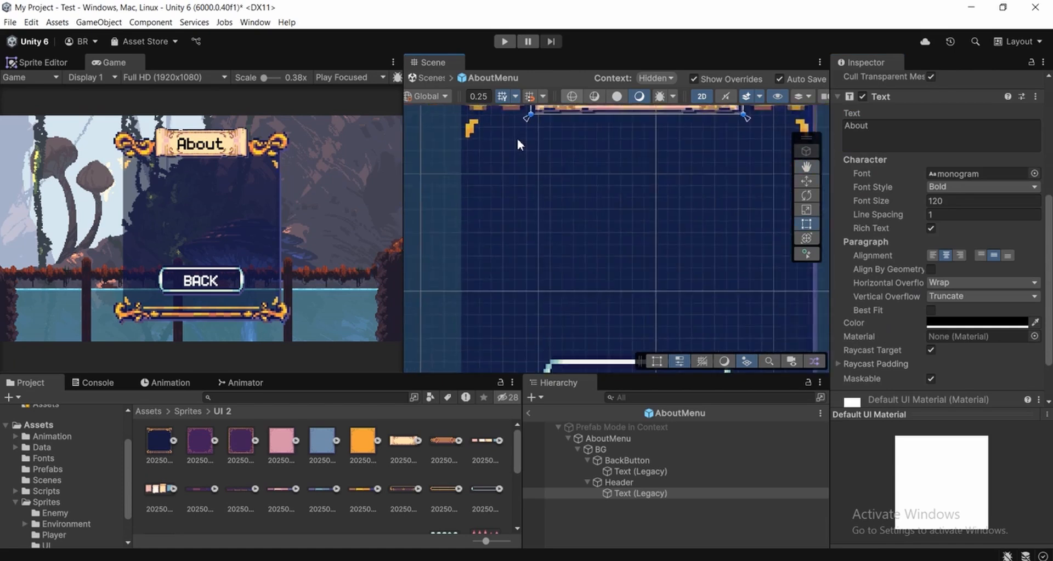
{"action": "scroll", "coordinate": [605, 258], "scroll_direction": "down", "scroll_amount": 2}
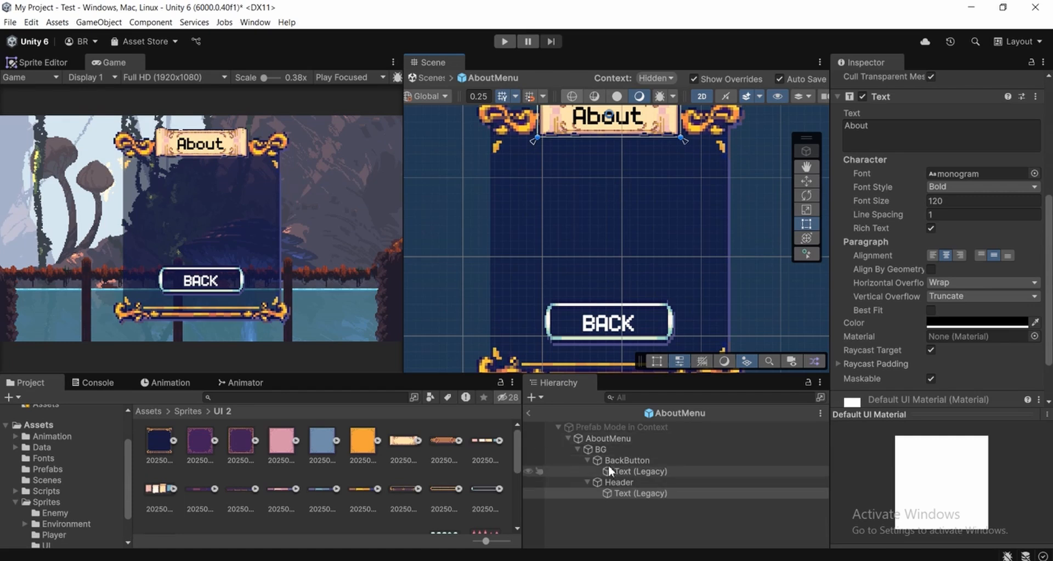
{"action": "left_click", "coordinate": [586, 460]}
{"action": "left_click", "coordinate": [587, 472]}
{"action": "scroll", "coordinate": [596, 202], "scroll_direction": "down", "scroll_amount": 2}
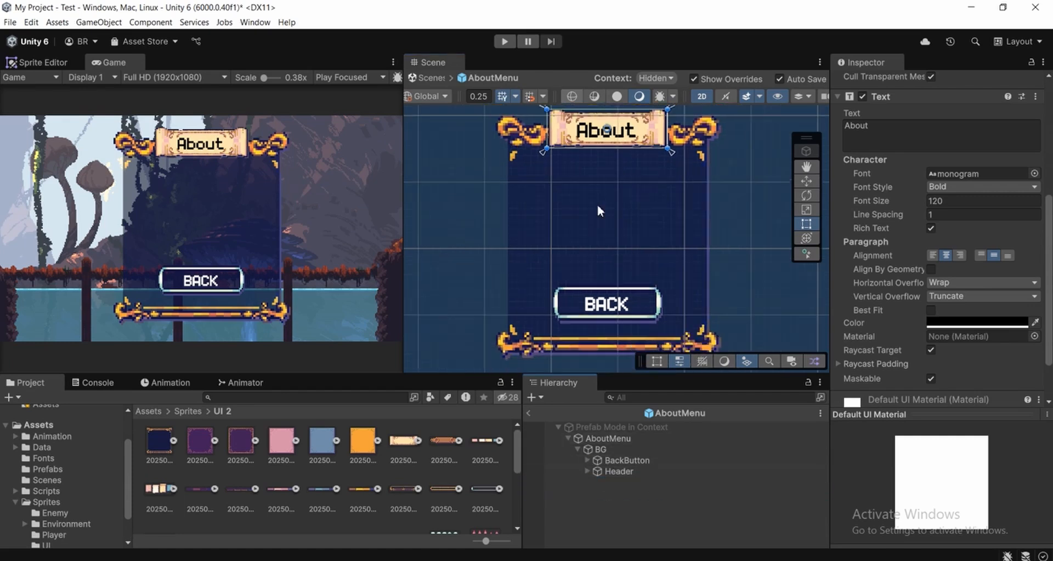
Add a legacy Text object as a child of BG in the AboutMenu prefab.
{"action": "scroll", "coordinate": [667, 311], "scroll_direction": "down", "scroll_amount": 2}
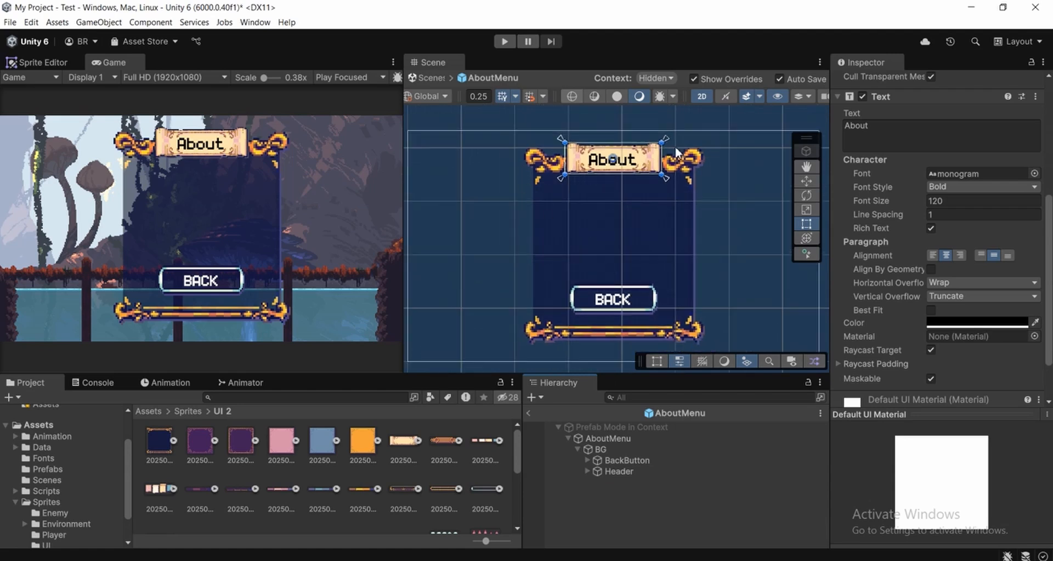
{"action": "left_click", "coordinate": [604, 450]}
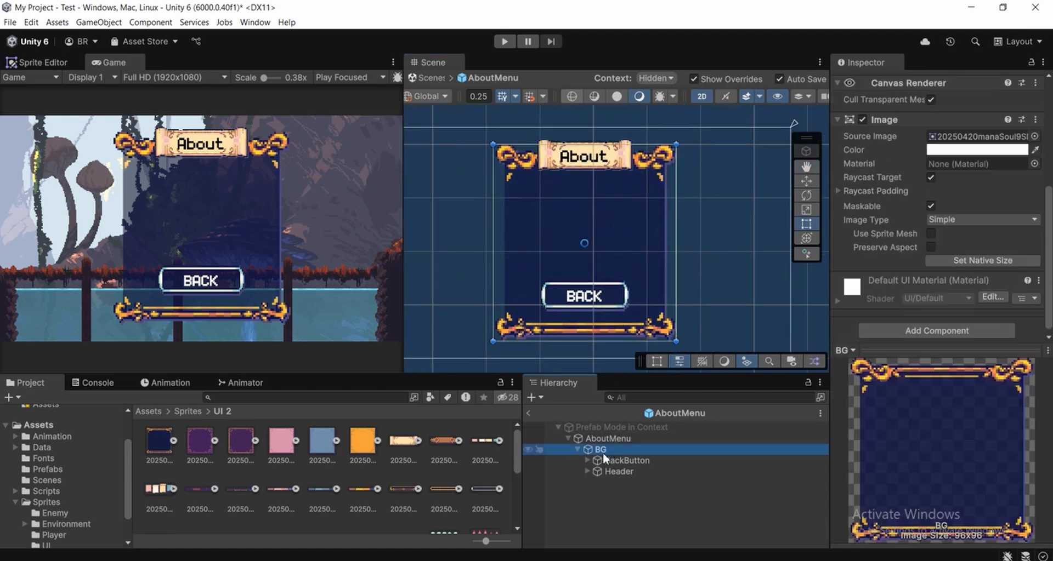
{"action": "right_click", "coordinate": [604, 452]}
{"action": "mouse_move", "coordinate": [658, 421]}
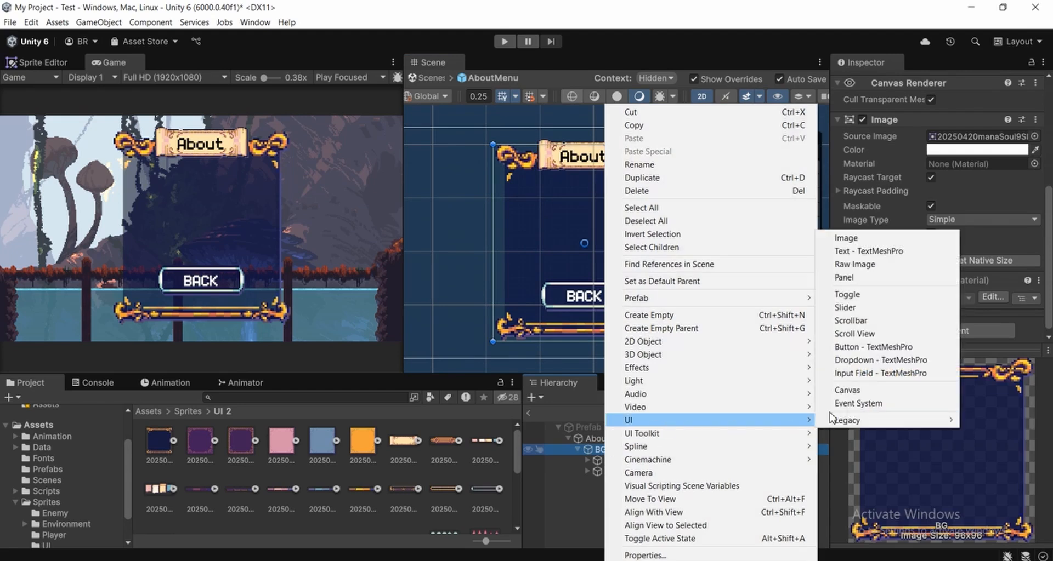
{"action": "mouse_move", "coordinate": [864, 429]}
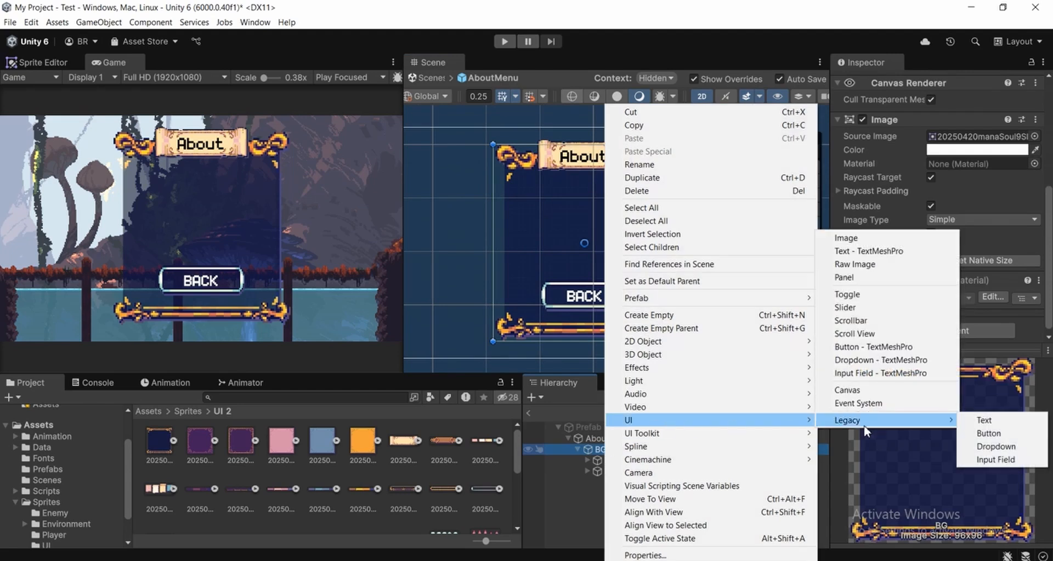
{"action": "left_click", "coordinate": [973, 422]}
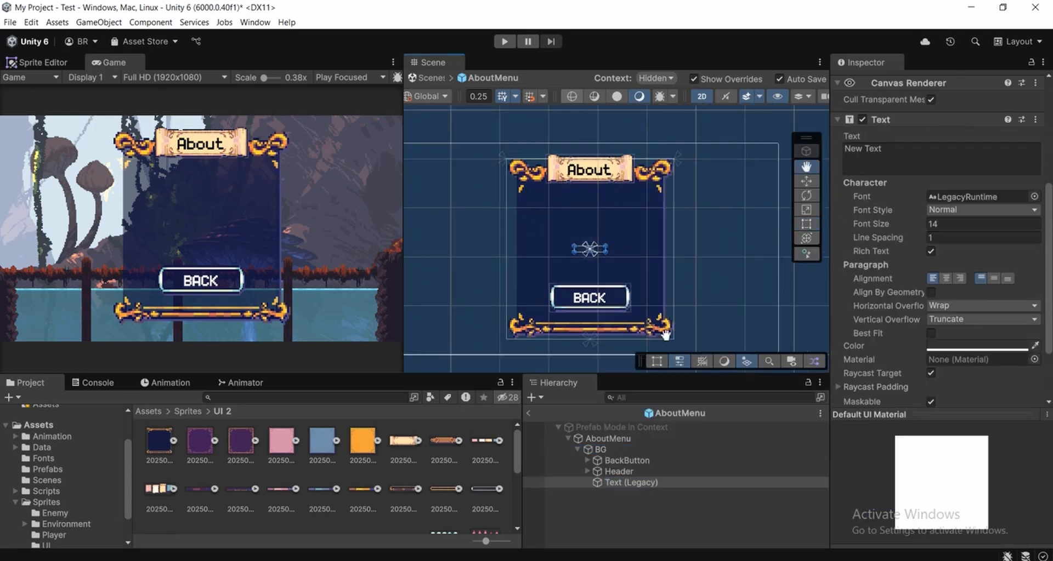
Stretch the new text object in both directions to fill BG, setting pivot and position along with the anchors.
{"action": "scroll", "coordinate": [860, 89], "scroll_direction": "up", "scroll_amount": 6}
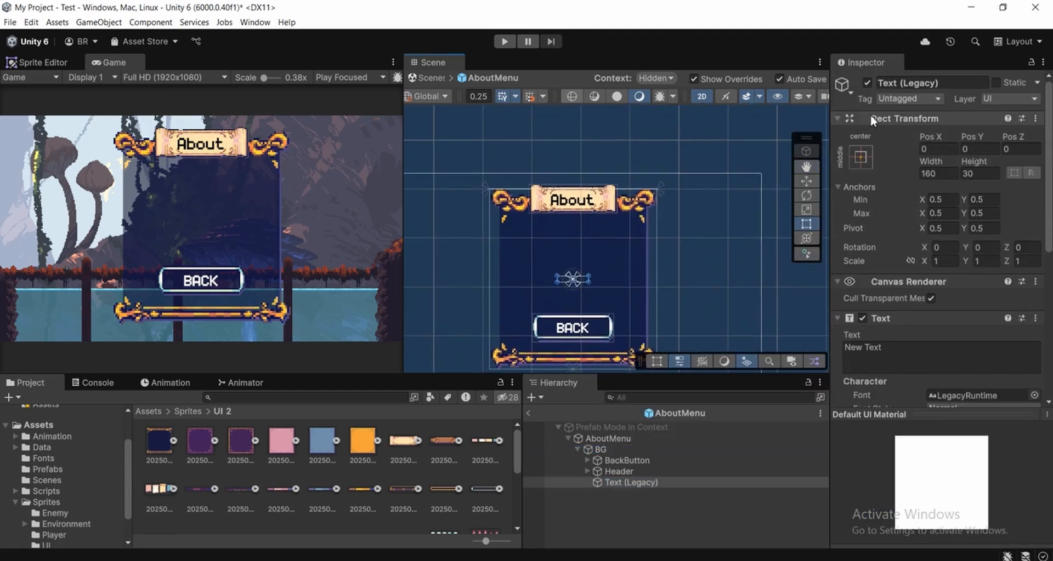
{"action": "left_click", "coordinate": [859, 163]}
{"action": "key", "text": "shift+alt"}
{"action": "left_click", "coordinate": [1011, 362], "text": "alt+shift"}
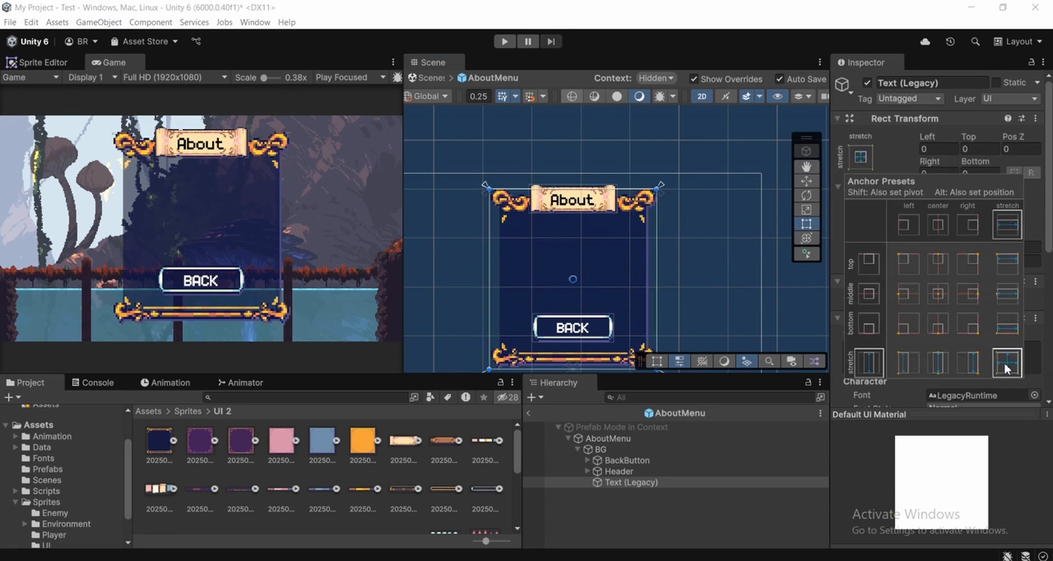
{"action": "middle_click_drag", "start_coordinate": [587, 237], "coordinate": [614, 200]}
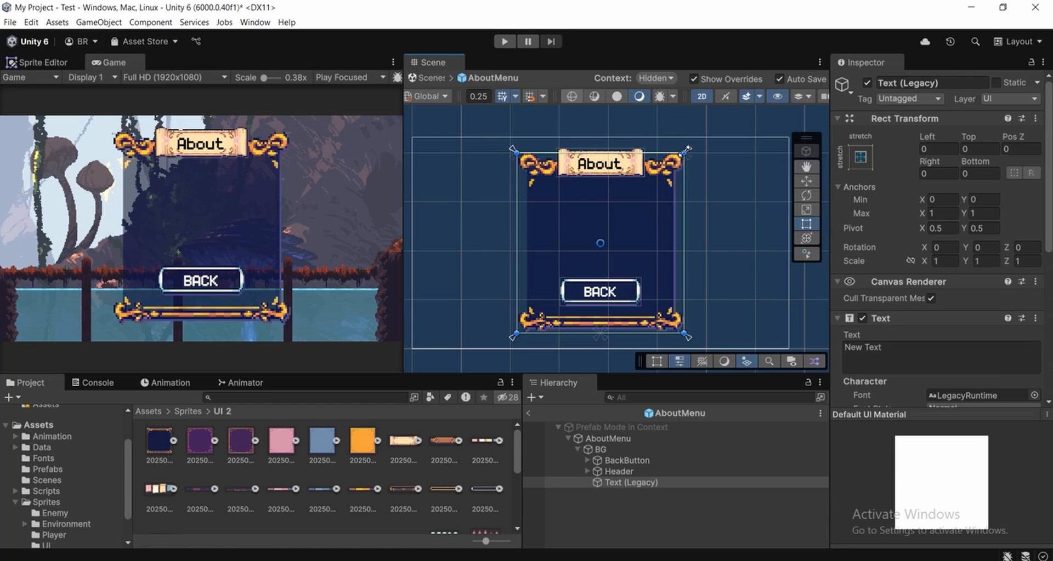
Shrink the text area to fit between the header and BACK button, with insets of about 148 left and right, 123 top and 298 bottom.
{"action": "middle_click_drag", "start_coordinate": [685, 151], "coordinate": [681, 164]}
{"action": "left_click_drag", "start_coordinate": [678, 168], "coordinate": [648, 206], "text": "alt"}
{"action": "left_click_drag", "start_coordinate": [622, 256], "coordinate": [622, 242]}
{"action": "scroll", "coordinate": [610, 241], "scroll_direction": "up", "scroll_amount": 2}
{"action": "left_click_drag", "start_coordinate": [615, 309], "coordinate": [615, 301]}
{"action": "scroll", "coordinate": [606, 235], "scroll_direction": "up", "scroll_amount": 4}
{"action": "middle_click_drag", "start_coordinate": [612, 307], "coordinate": [618, 344]}
{"action": "scroll", "coordinate": [599, 228], "scroll_direction": "up", "scroll_amount": 3}
{"action": "scroll", "coordinate": [572, 224], "scroll_direction": "up", "scroll_amount": 3}
{"action": "middle_click_drag", "start_coordinate": [633, 286], "coordinate": [620, 258]}
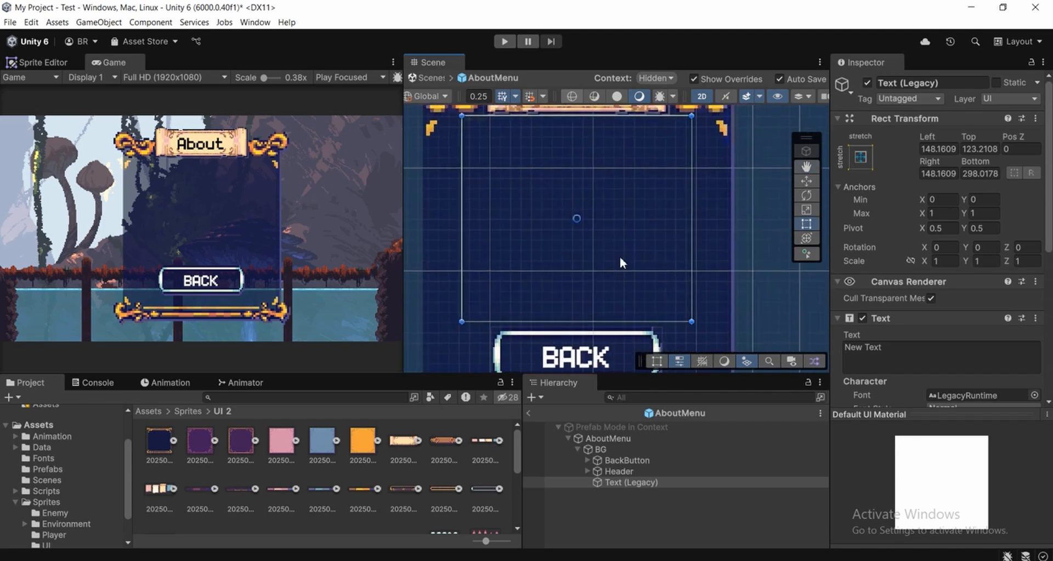
{"action": "scroll", "coordinate": [618, 255], "scroll_direction": "down", "scroll_amount": 2}
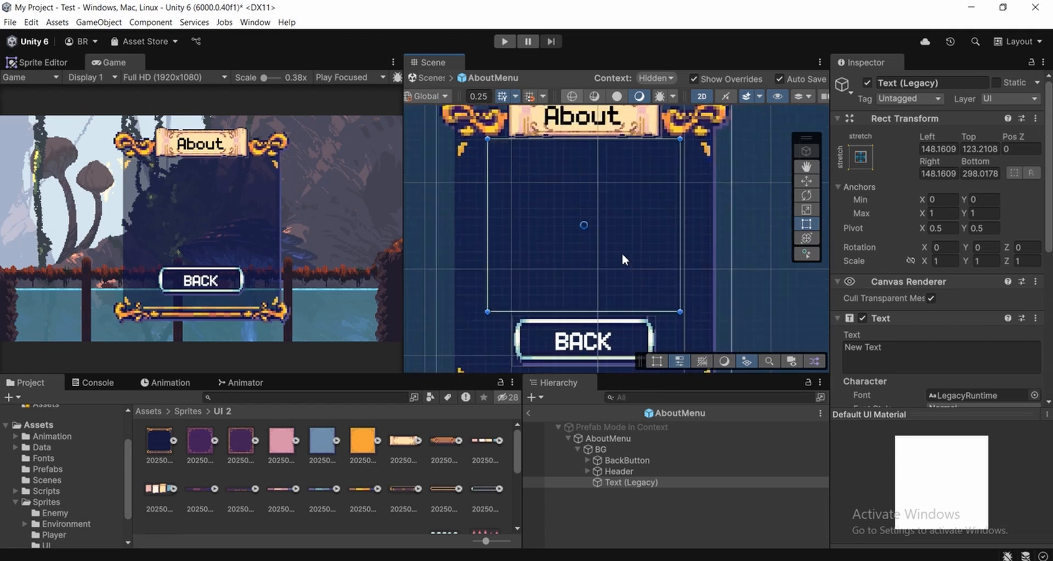
{"action": "middle_click_drag", "start_coordinate": [599, 209], "coordinate": [619, 211]}
{"action": "middle_click_drag", "start_coordinate": [679, 301], "coordinate": [653, 273]}
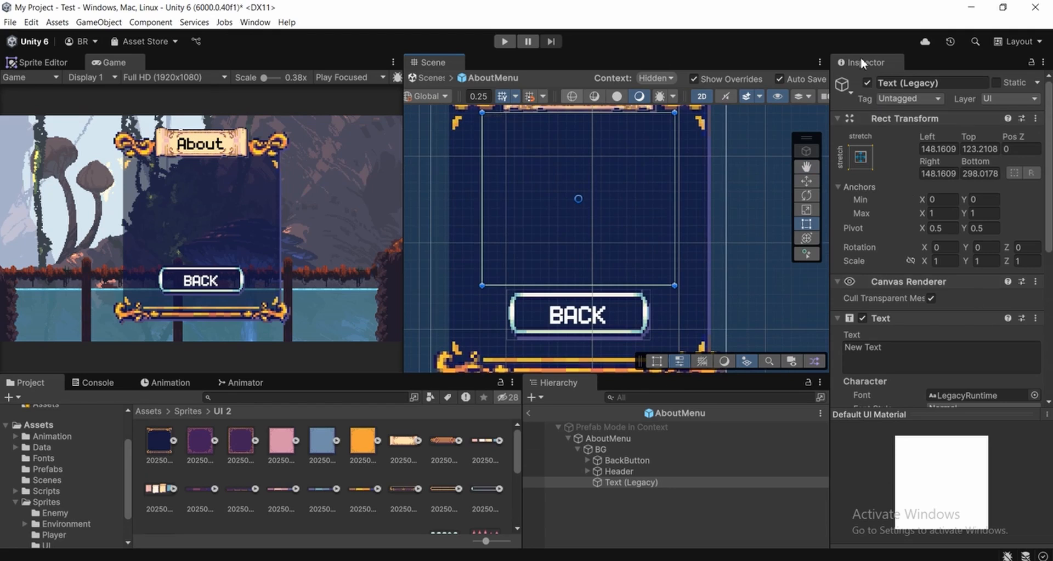
Set the new text's font size to 80 and its colour to white.
{"action": "scroll", "coordinate": [913, 308], "scroll_direction": "down", "scroll_amount": 3}
{"action": "scroll", "coordinate": [912, 306], "scroll_direction": "down", "scroll_amount": 3}
{"action": "left_click", "coordinate": [940, 276]}
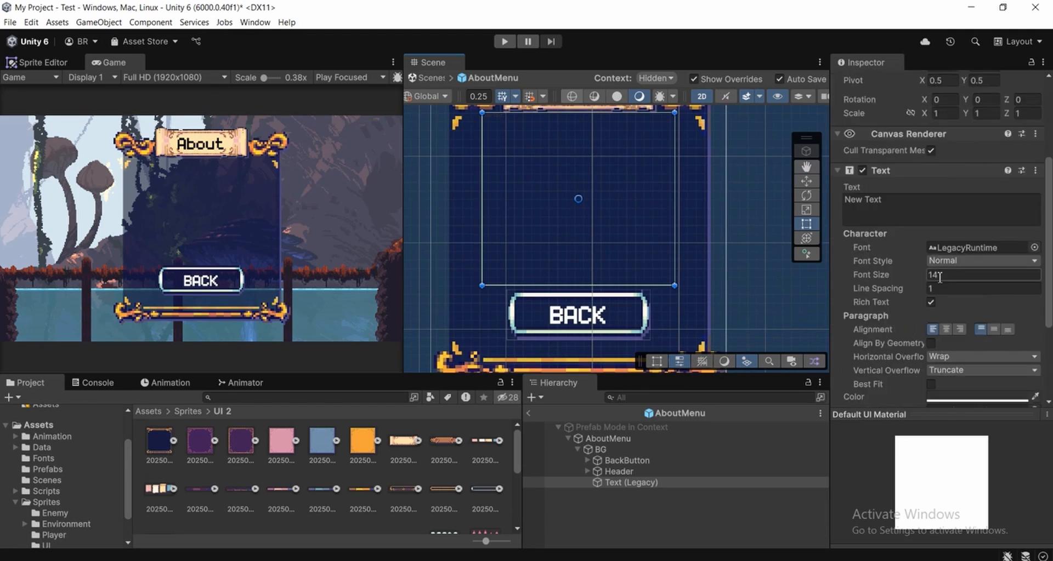
{"action": "type", "text": "80"}
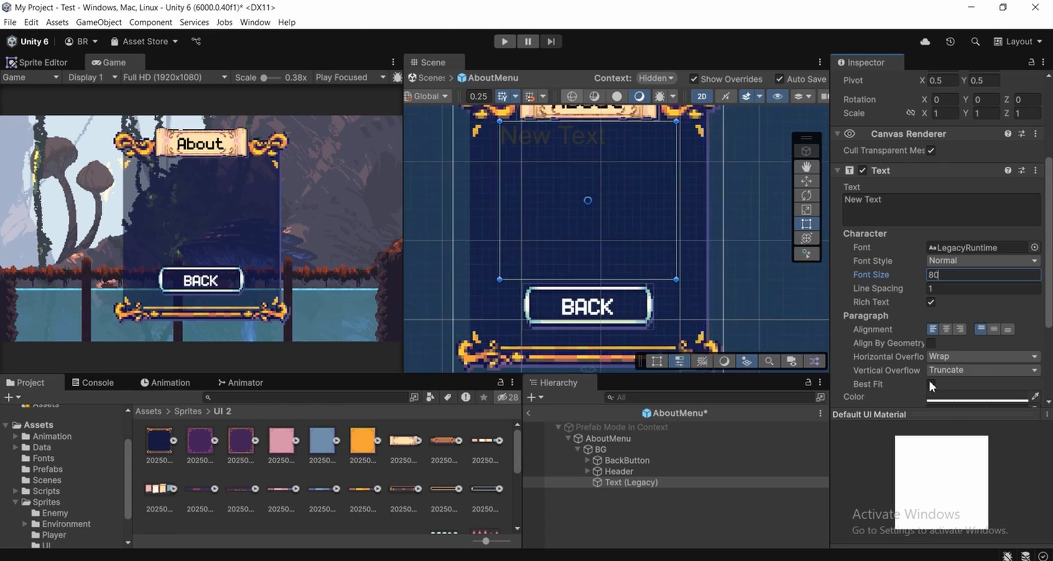
{"action": "left_click", "coordinate": [955, 397]}
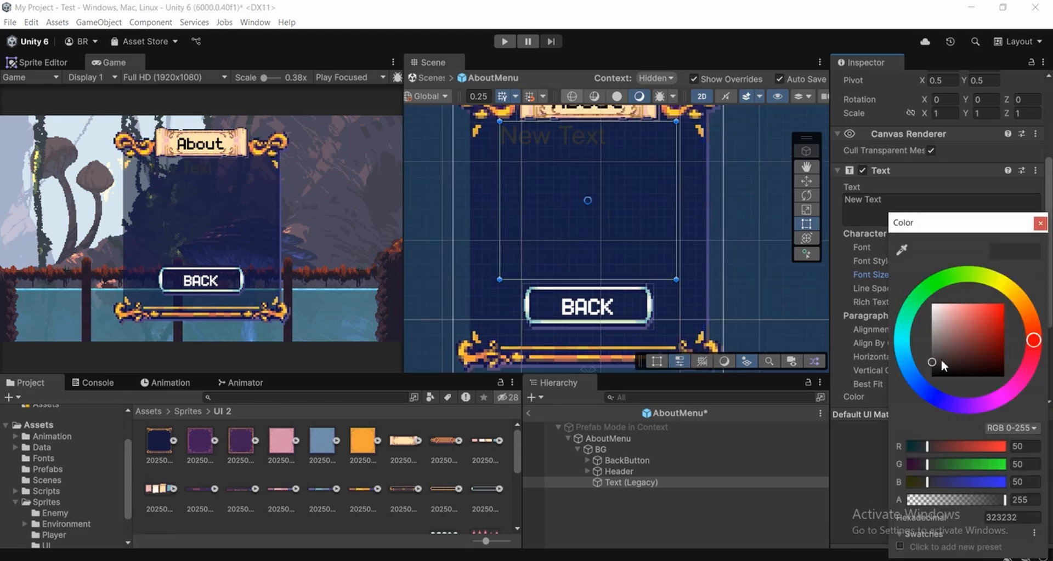
{"action": "left_click", "coordinate": [599, 252]}
Make the new text bold and change its font to monogram.
{"action": "left_click", "coordinate": [981, 262]}
{"action": "left_click", "coordinate": [955, 288]}
{"action": "left_click", "coordinate": [1034, 247]}
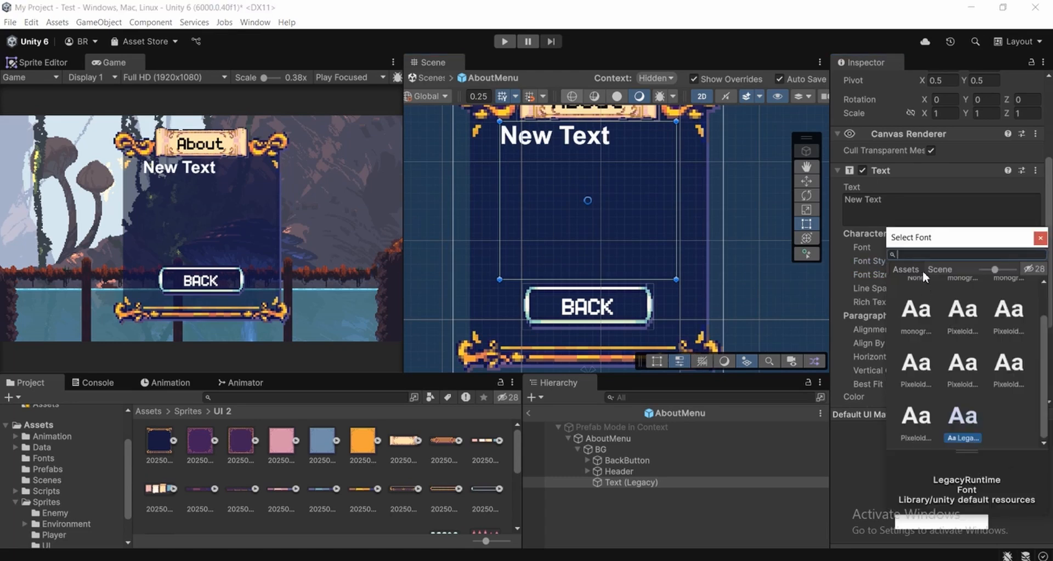
{"action": "scroll", "coordinate": [932, 329], "scroll_direction": "up", "scroll_amount": 2}
{"action": "left_click", "coordinate": [963, 307]}
{"action": "left_click", "coordinate": [1039, 237]}
{"action": "middle_click_drag", "start_coordinate": [611, 255], "coordinate": [618, 293]}
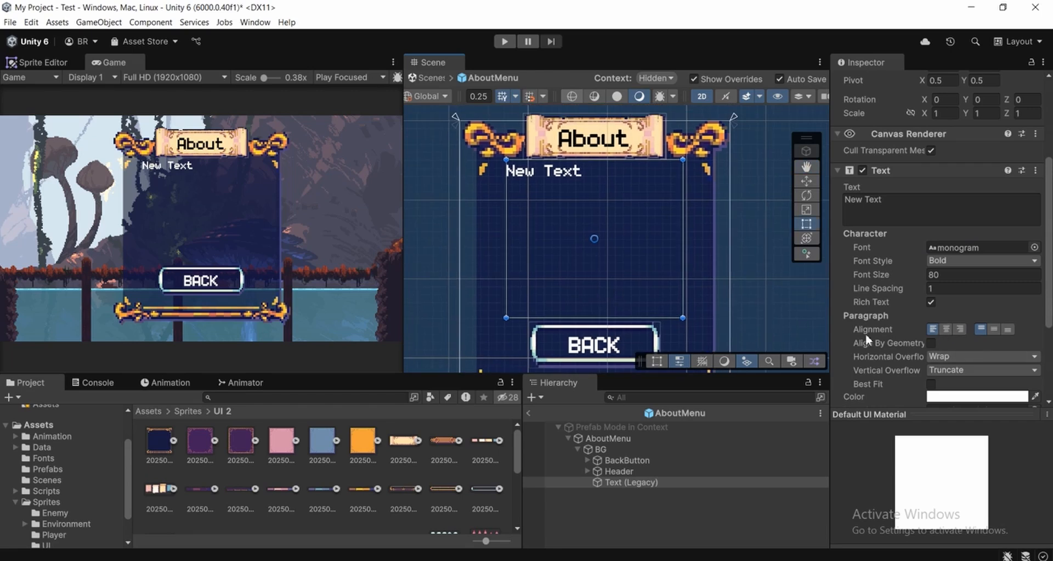
Centre the new text horizontally and vertically within its area.
{"action": "left_click", "coordinate": [945, 329]}
{"action": "left_click", "coordinate": [995, 329]}
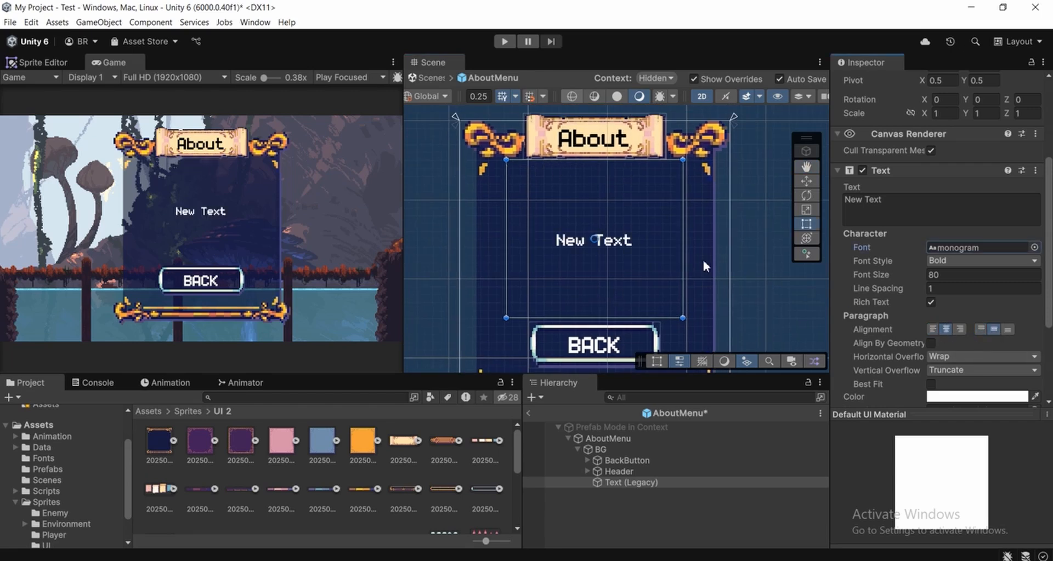
{"action": "middle_click_drag", "start_coordinate": [702, 258], "coordinate": [712, 258]}
{"action": "scroll", "coordinate": [616, 206], "scroll_direction": "up", "scroll_amount": 2}
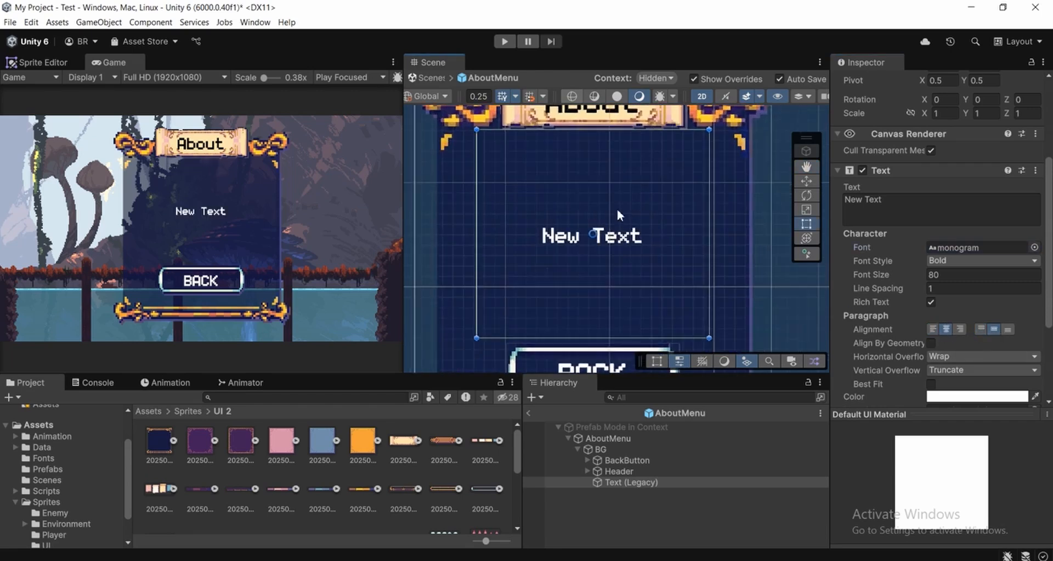
Replace the placeholder wording with "A & D key to Move" and "Left & Right" on two lines.
{"action": "left_click", "coordinate": [900, 204]}
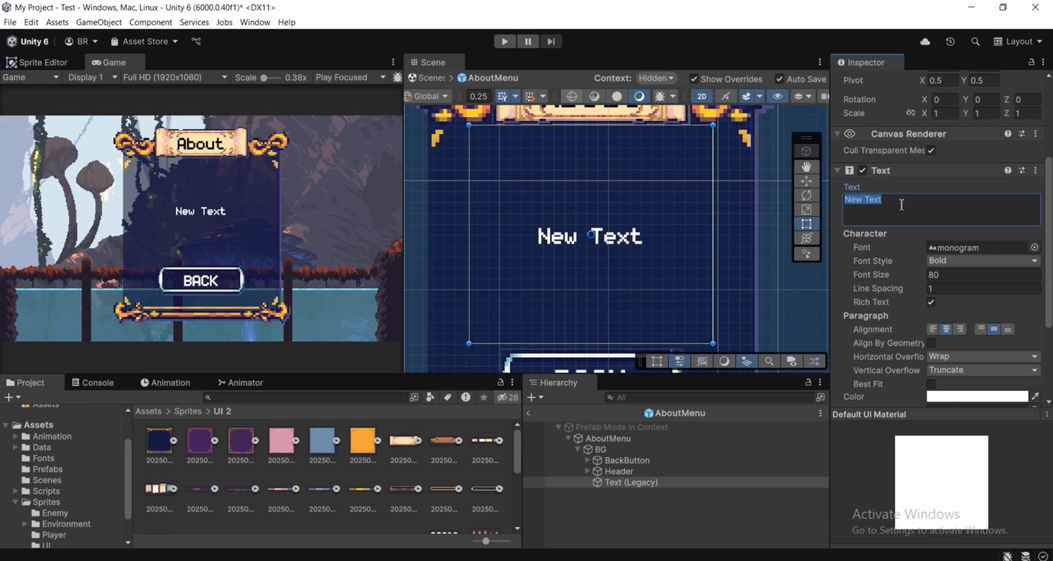
{"action": "type", "text": "A d"}
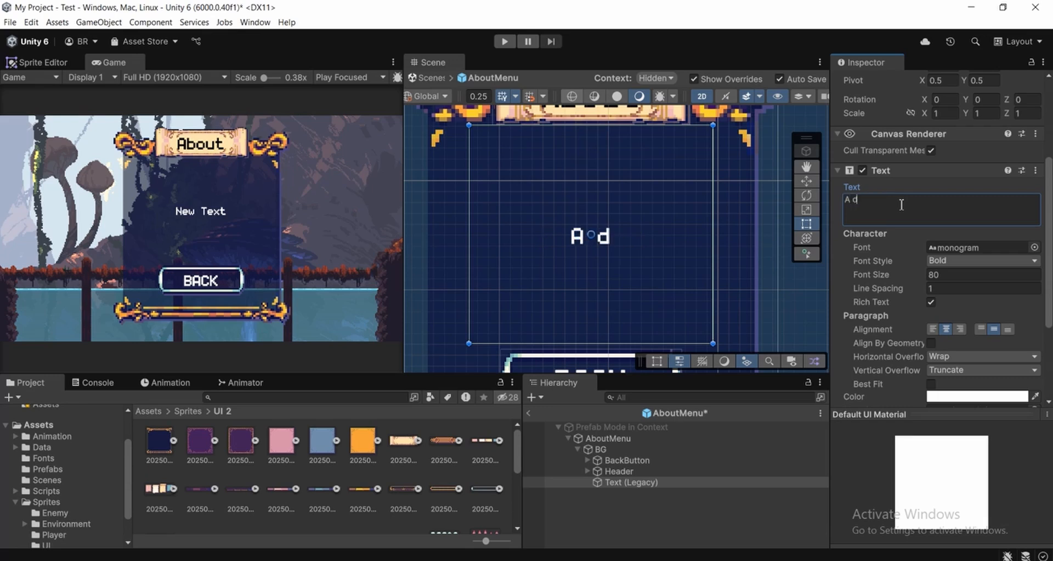
{"action": "key", "text": "BackSpace"}
{"action": "key", "text": "BackSpace"}
{"action": "type", "text": "&"}
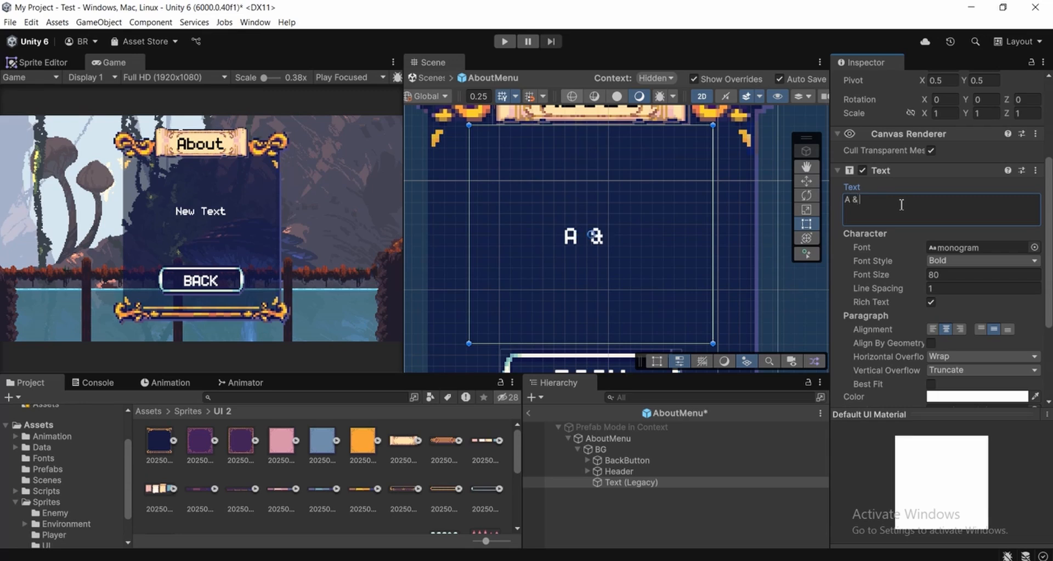
{"action": "type", "text": " D key"}
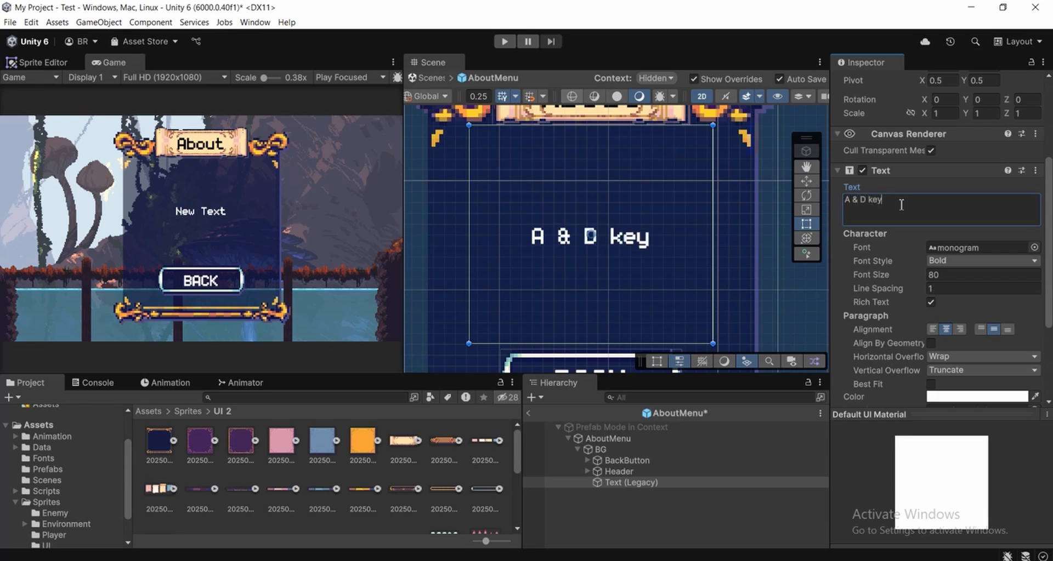
{"action": "type", "text": " to Move"}
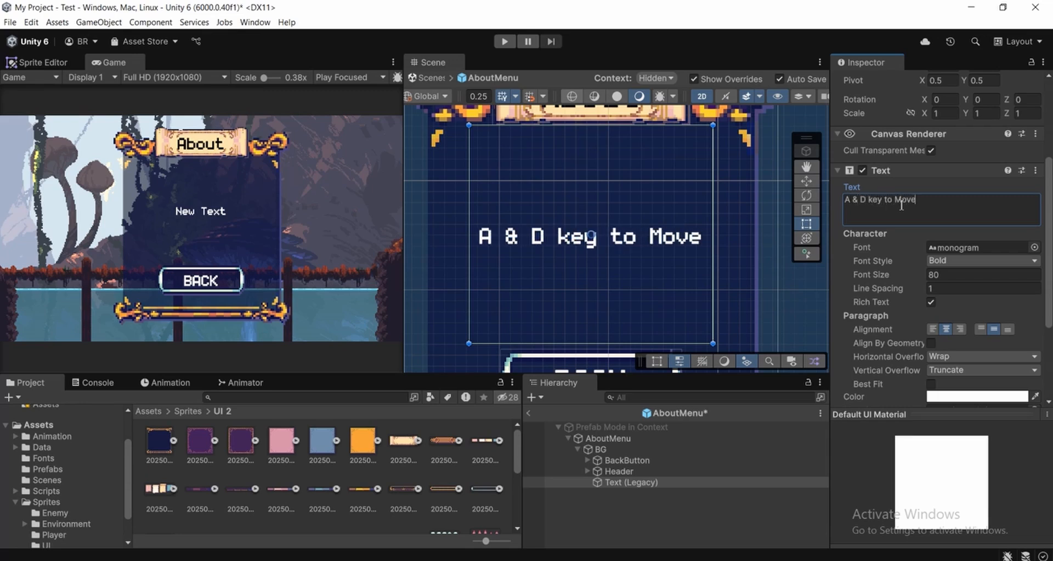
{"action": "key", "text": "Return"}
{"action": "type", "text": "L"}
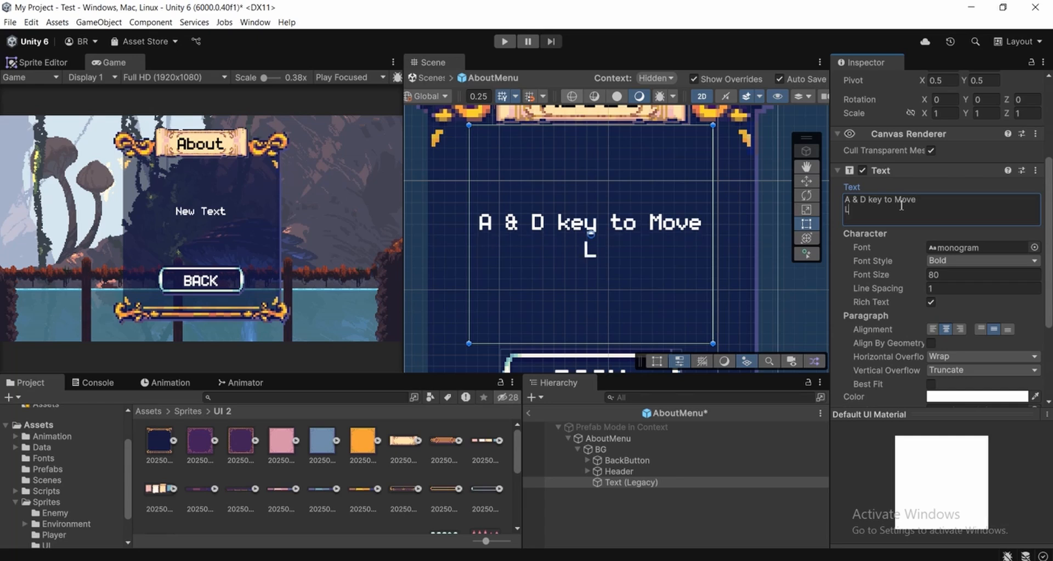
{"action": "type", "text": "eft & E"}
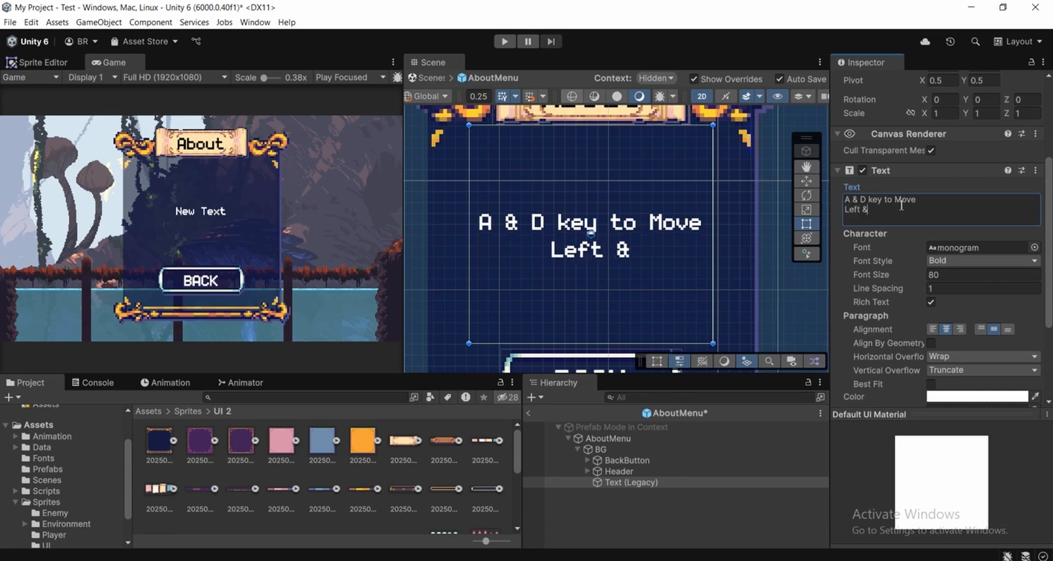
{"action": "type", "text": "Right"}
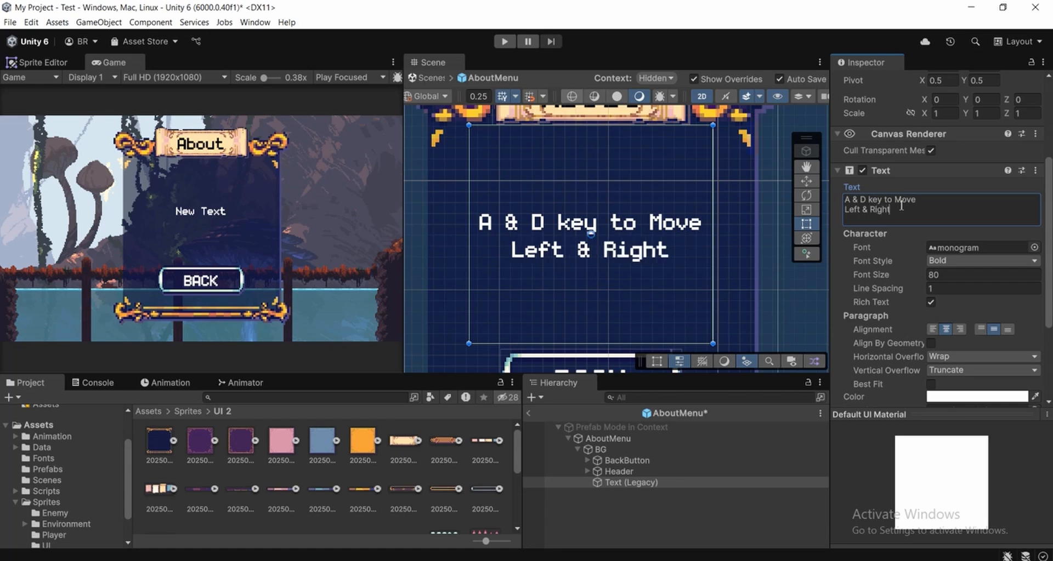
{"action": "key", "text": "Return"}
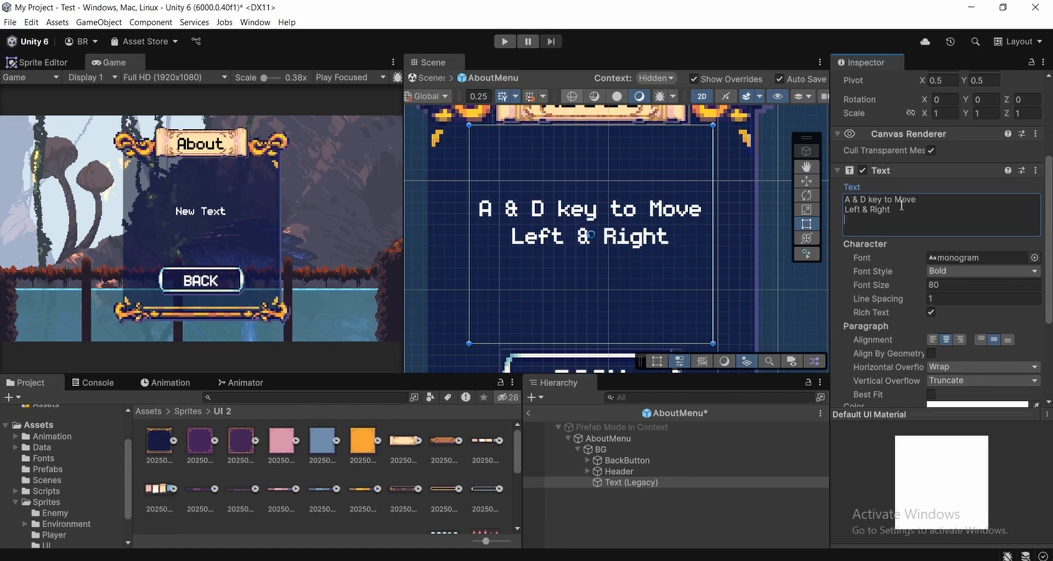
{"action": "left_click", "coordinate": [351, 187]}
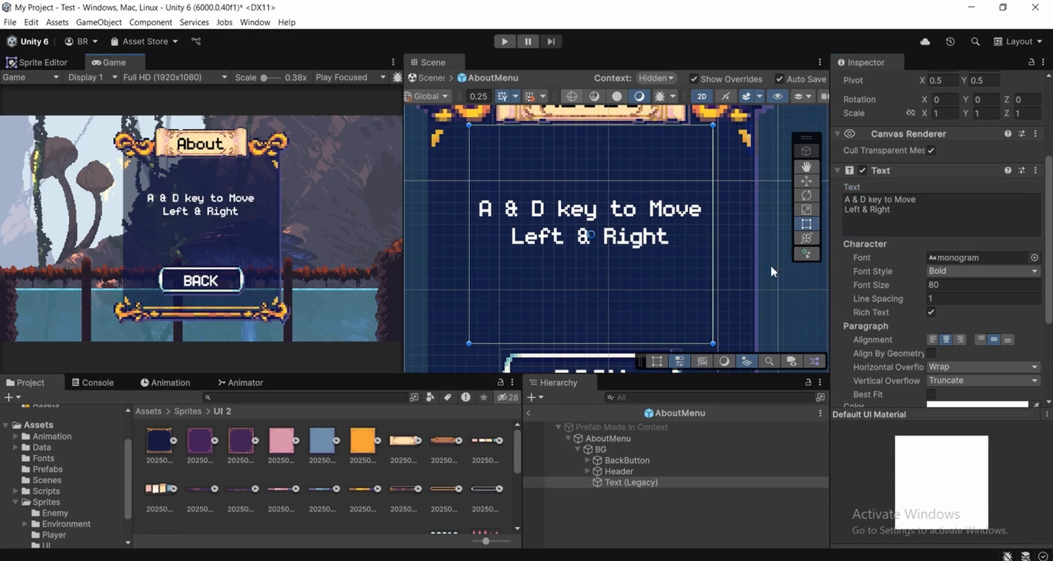
Append ", Space" after "Left & Right" and add "key to Jump" on a new line of the instructions.
{"action": "left_click", "coordinate": [907, 222]}
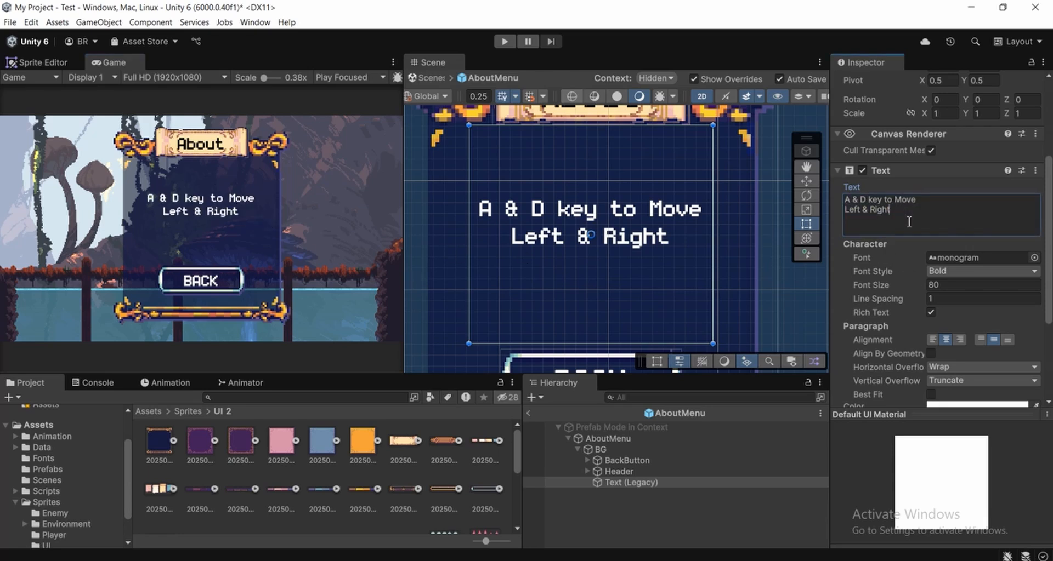
{"action": "type", "text": ", Space"}
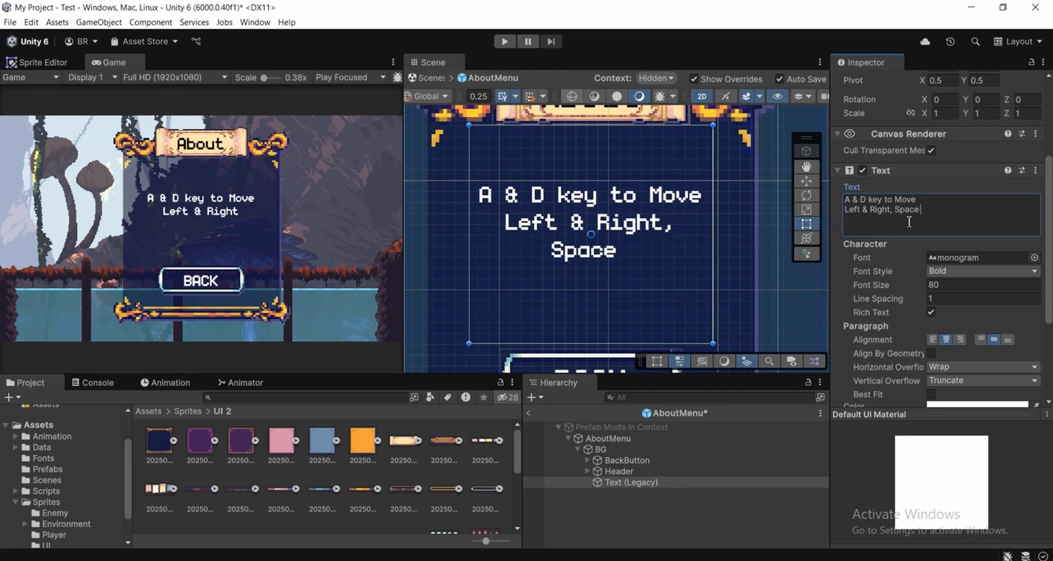
{"action": "key", "text": "Return"}
{"action": "type", "text": "key to Jump"}
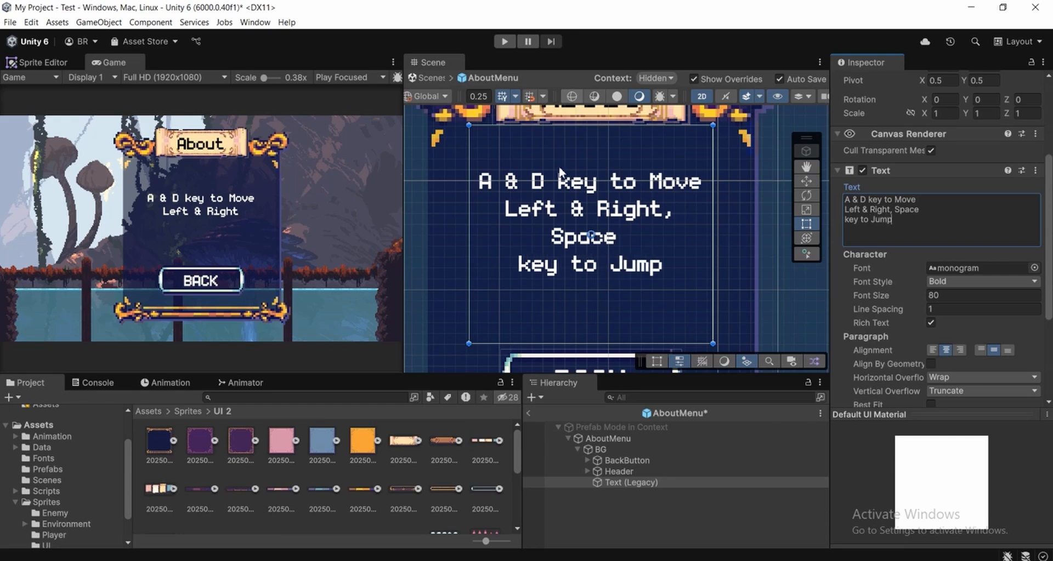
{"action": "scroll", "coordinate": [540, 236], "scroll_direction": "down", "scroll_amount": 1}
{"action": "middle_click_drag", "start_coordinate": [548, 246], "coordinate": [521, 225]}
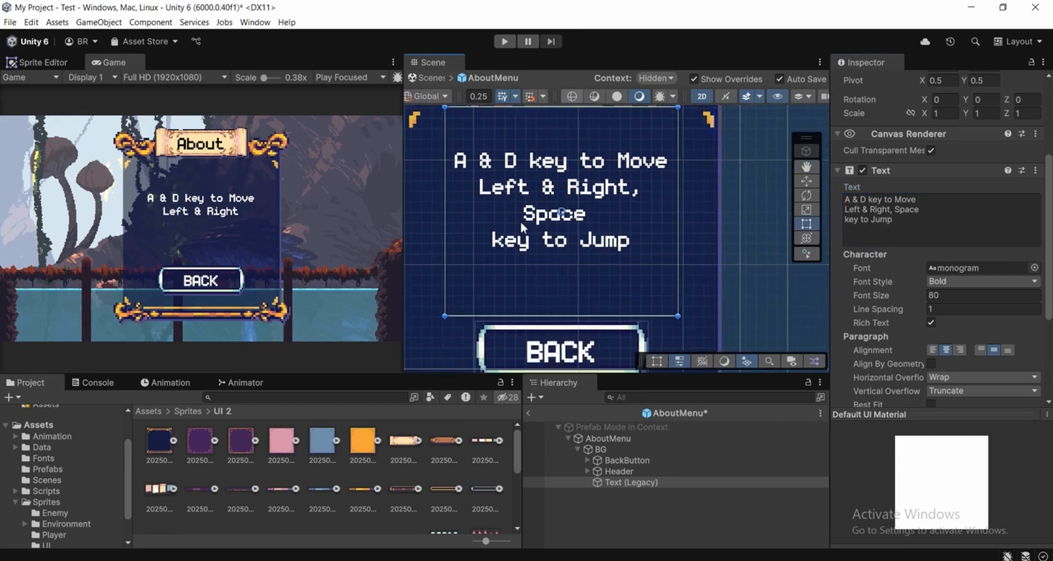
{"action": "mouse_move", "coordinate": [539, 259]}
{"action": "middle_mouse_down"}
{"action": "mouse_move", "coordinate": [557, 253]}
{"action": "mouse_move", "coordinate": [546, 254]}
{"action": "middle_mouse_up"}
{"action": "scroll", "coordinate": [699, 265], "scroll_direction": "down", "scroll_amount": 1}
{"action": "middle_click_drag", "start_coordinate": [641, 288], "coordinate": [665, 302]}
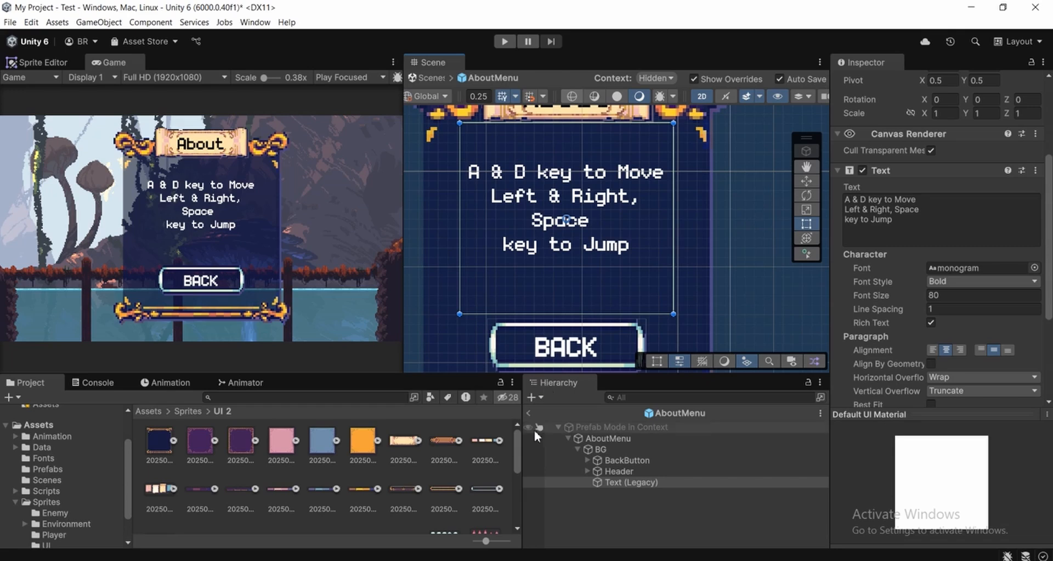
Leave AboutMenu prefab editing, return to the Test scene and select AboutMenuUI.
{"action": "left_click", "coordinate": [527, 413]}
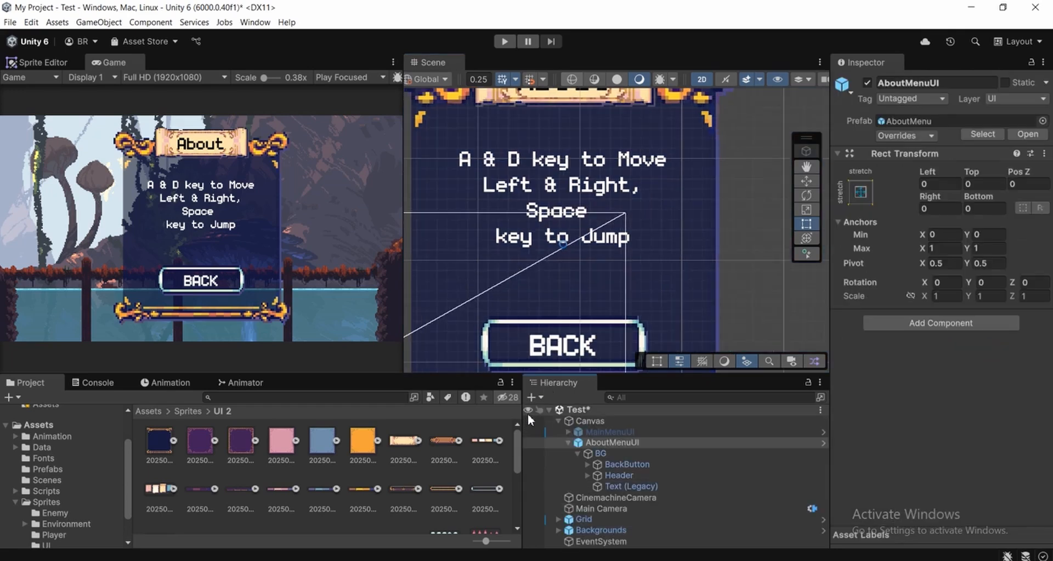
{"action": "left_click", "coordinate": [606, 442]}
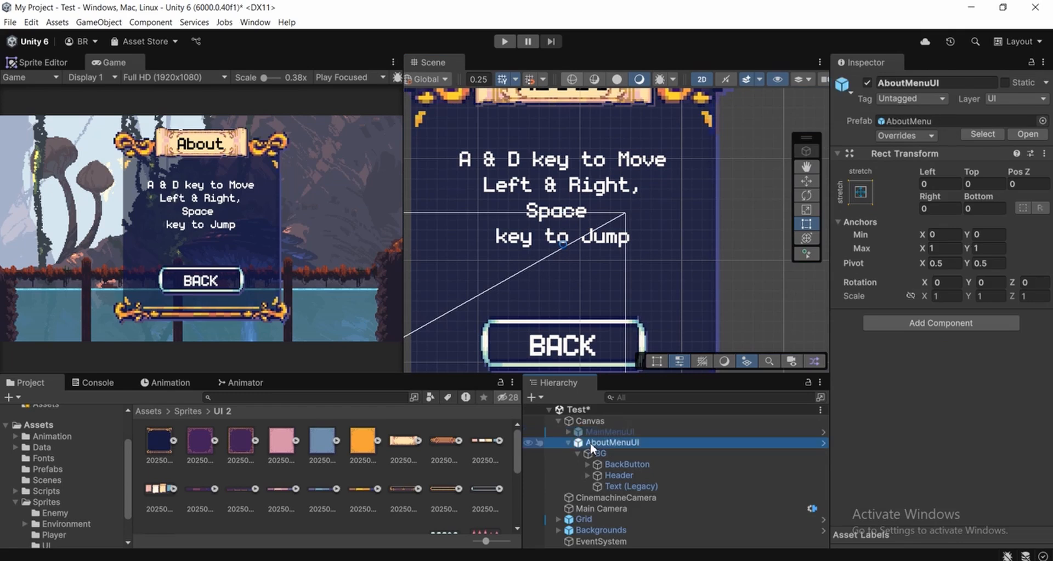
Deactivate AboutMenuUI and activate MainMenuUI under the Canvas.
{"action": "left_click", "coordinate": [568, 442]}
{"action": "left_click", "coordinate": [619, 432]}
{"action": "left_click", "coordinate": [619, 443]}
{"action": "double_click", "coordinate": [620, 442]}
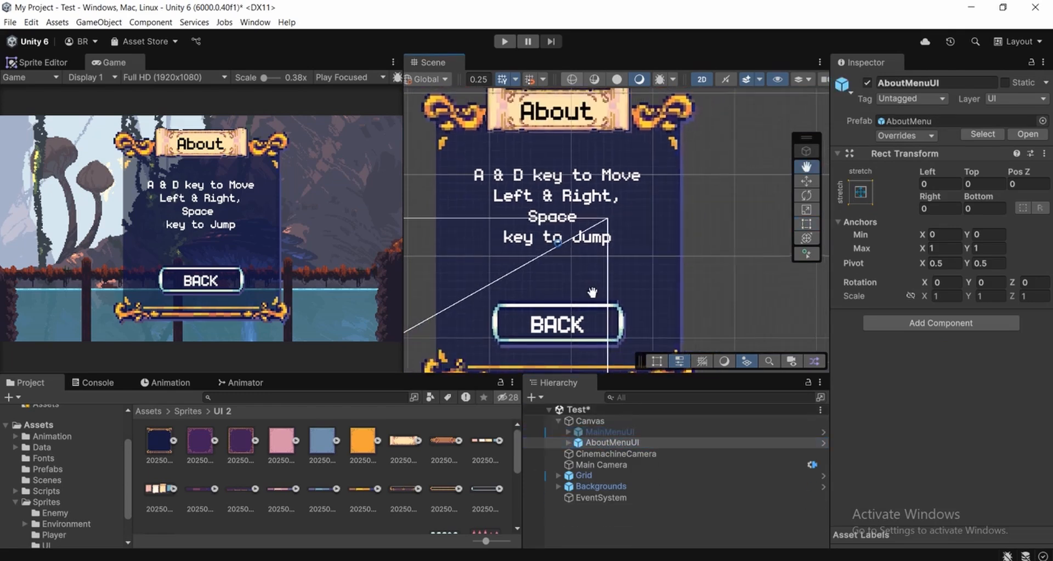
{"action": "left_click", "coordinate": [608, 433]}
{"action": "left_click", "coordinate": [614, 443]}
{"action": "left_click", "coordinate": [867, 82]}
{"action": "left_click", "coordinate": [617, 434]}
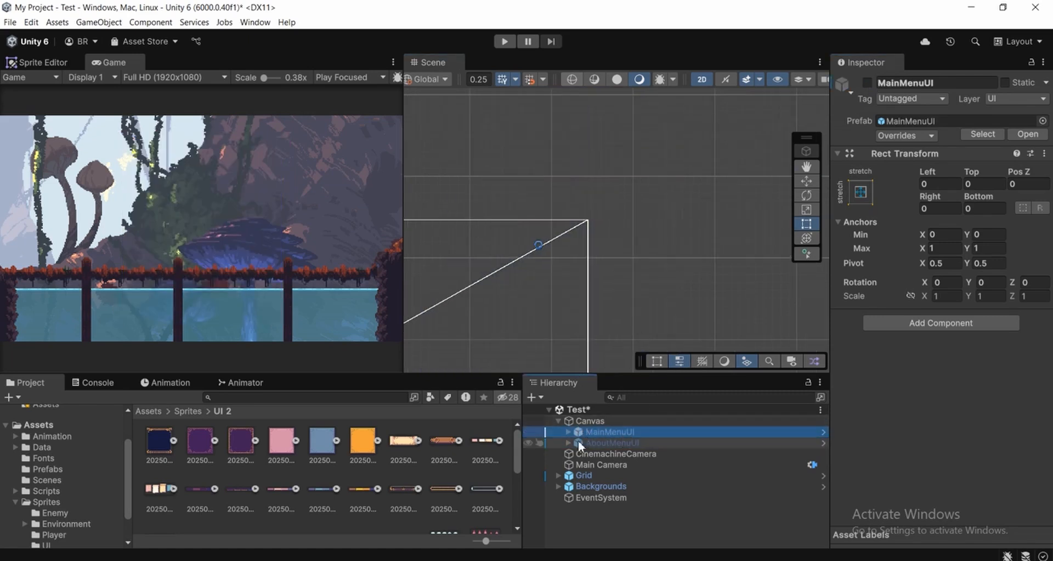
{"action": "left_click", "coordinate": [867, 83]}
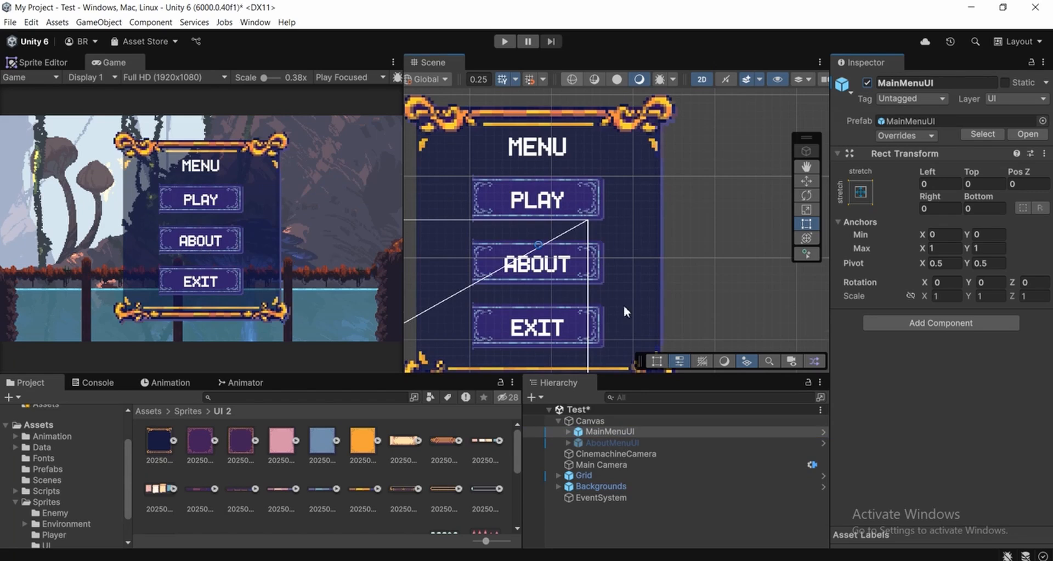
Add an On Click entry to the AboutButton under MainMenuUI's BG.
{"action": "left_click", "coordinate": [610, 443]}
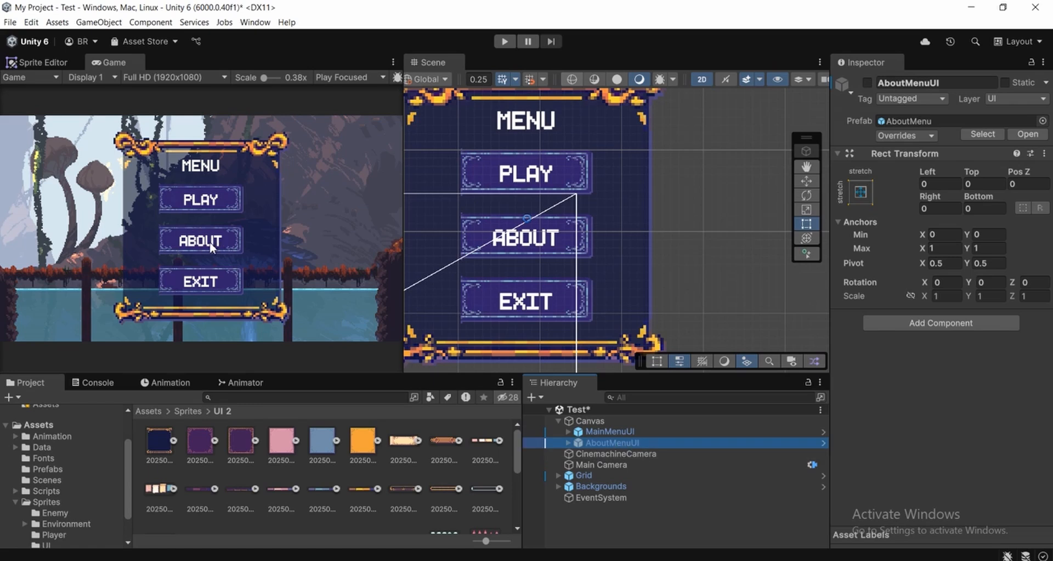
{"action": "left_click", "coordinate": [639, 425]}
{"action": "left_click", "coordinate": [633, 431]}
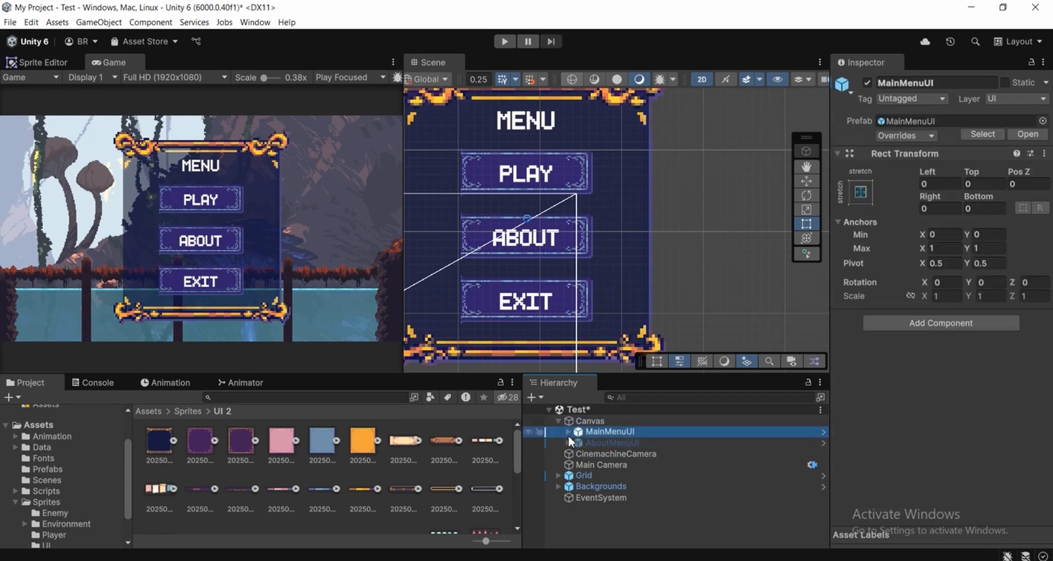
{"action": "left_click", "coordinate": [568, 432]}
{"action": "left_click", "coordinate": [609, 444]}
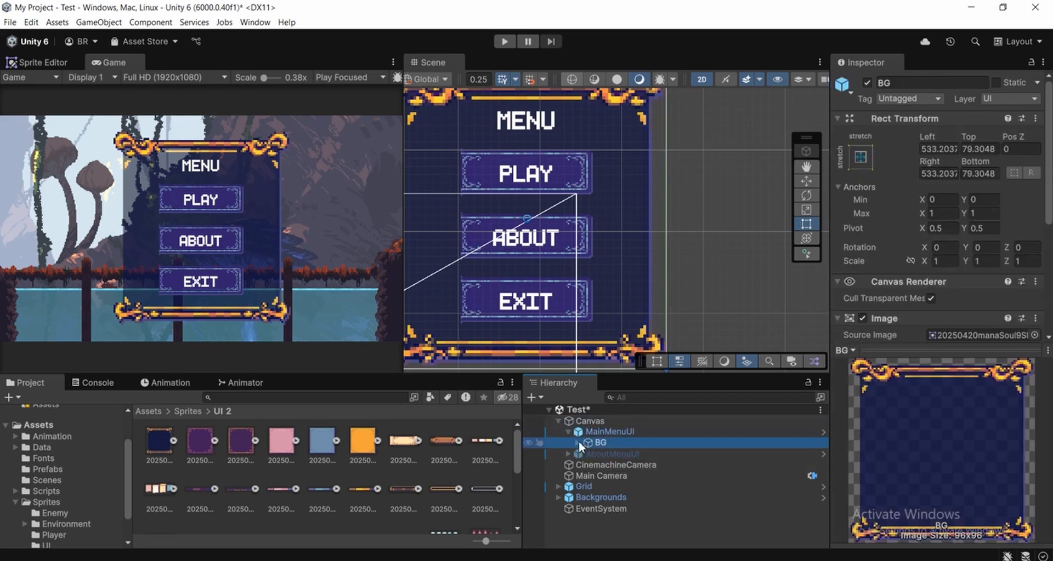
{"action": "left_click", "coordinate": [578, 442]}
{"action": "left_click", "coordinate": [623, 465]}
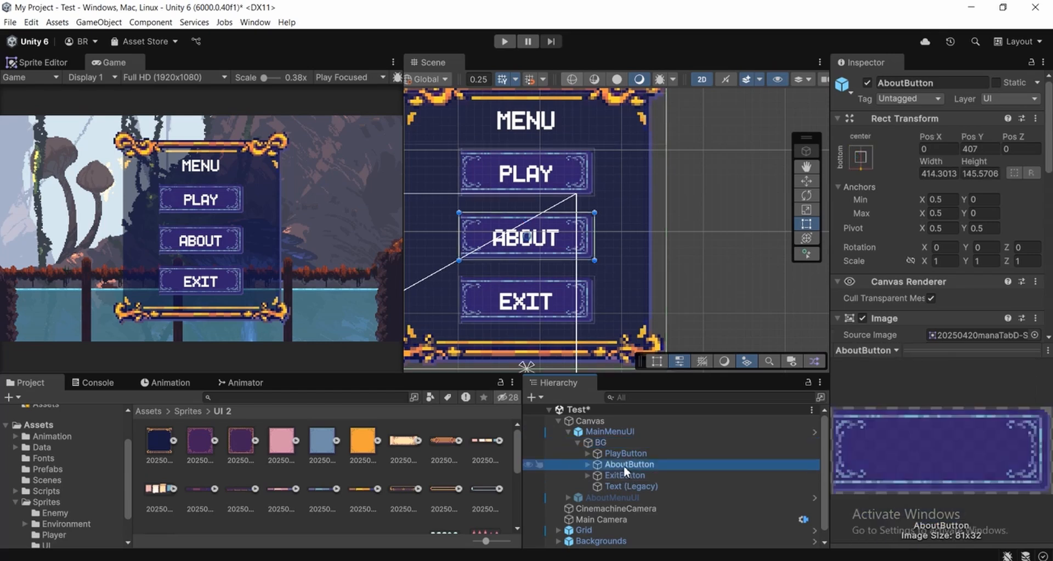
{"action": "scroll", "coordinate": [1013, 246], "scroll_direction": "down", "scroll_amount": 5}
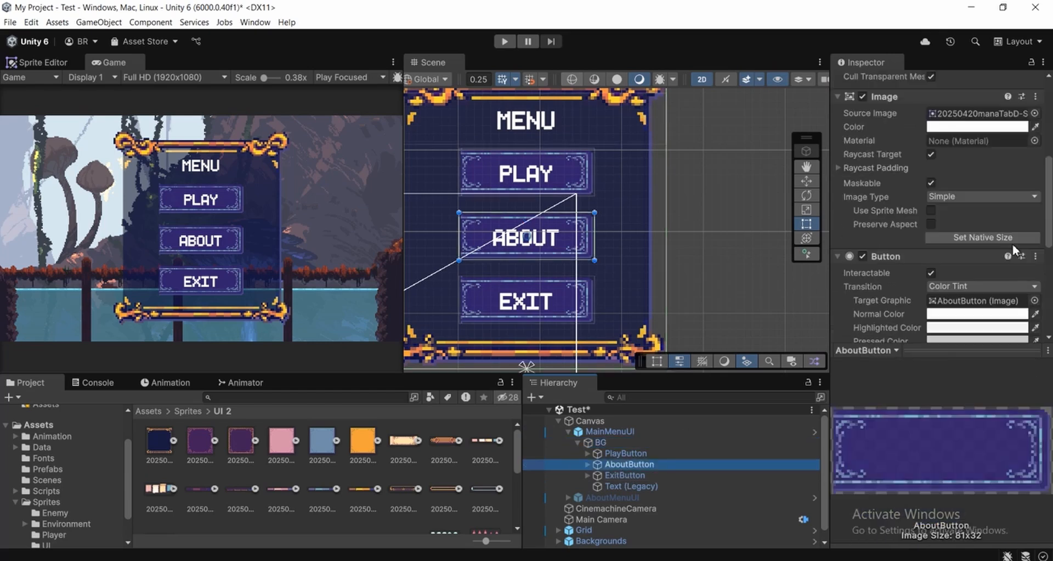
{"action": "scroll", "coordinate": [1012, 245], "scroll_direction": "down", "scroll_amount": 2}
{"action": "scroll", "coordinate": [962, 257], "scroll_direction": "down", "scroll_amount": 5}
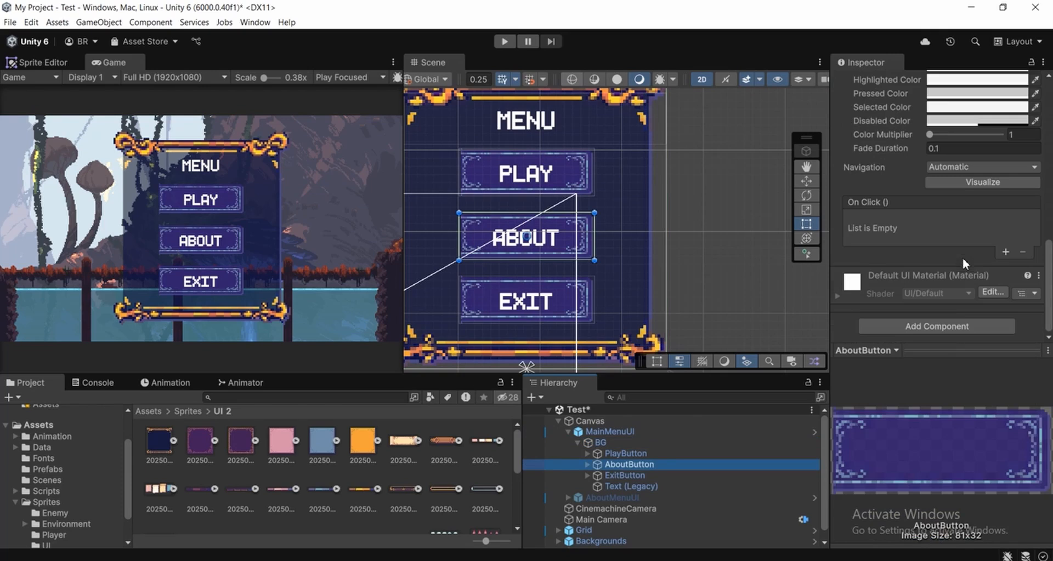
{"action": "left_click", "coordinate": [1004, 253]}
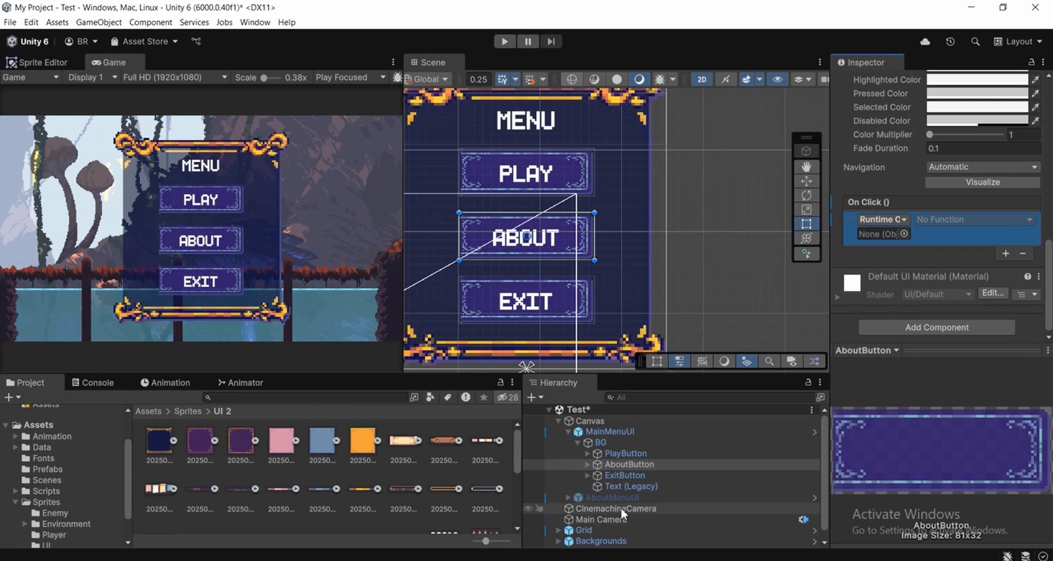
Assign AboutMenuUI as the On Click target and have it call GameObject.SetActive with the value enabled.
{"action": "left_click_drag", "start_coordinate": [608, 499], "coordinate": [899, 234]}
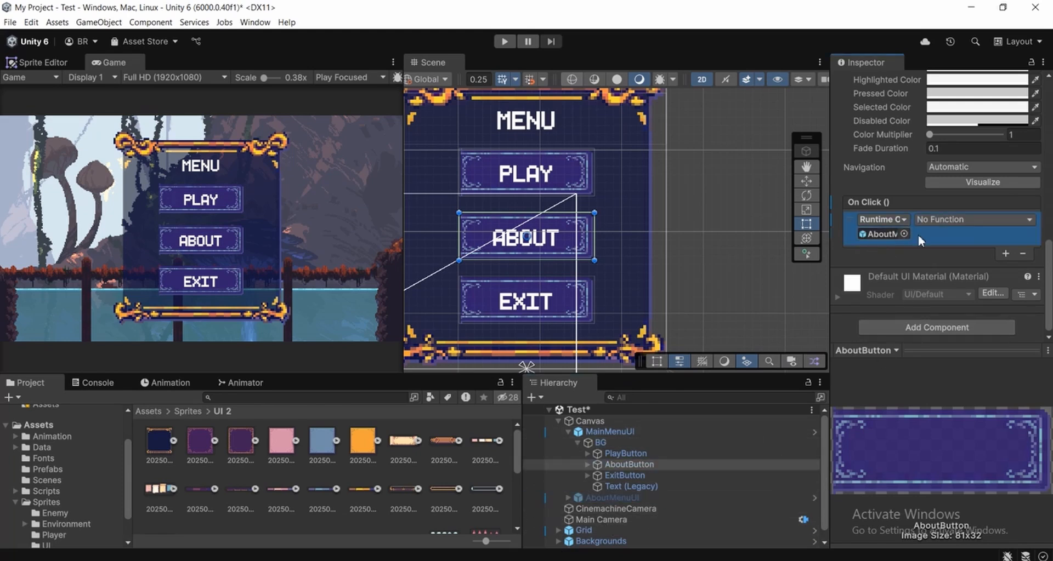
{"action": "left_click", "coordinate": [943, 222]}
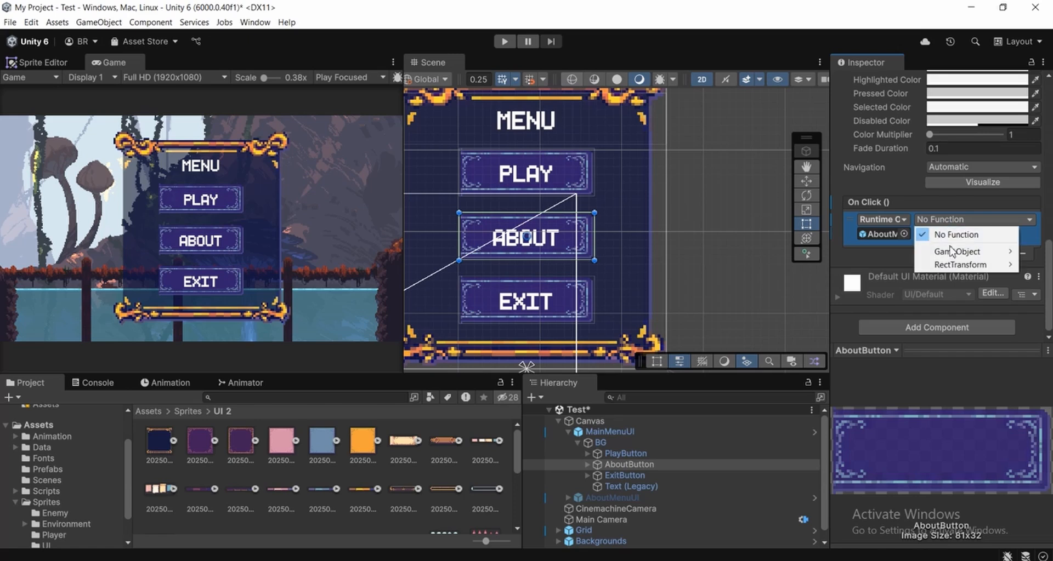
{"action": "mouse_move", "coordinate": [948, 260]}
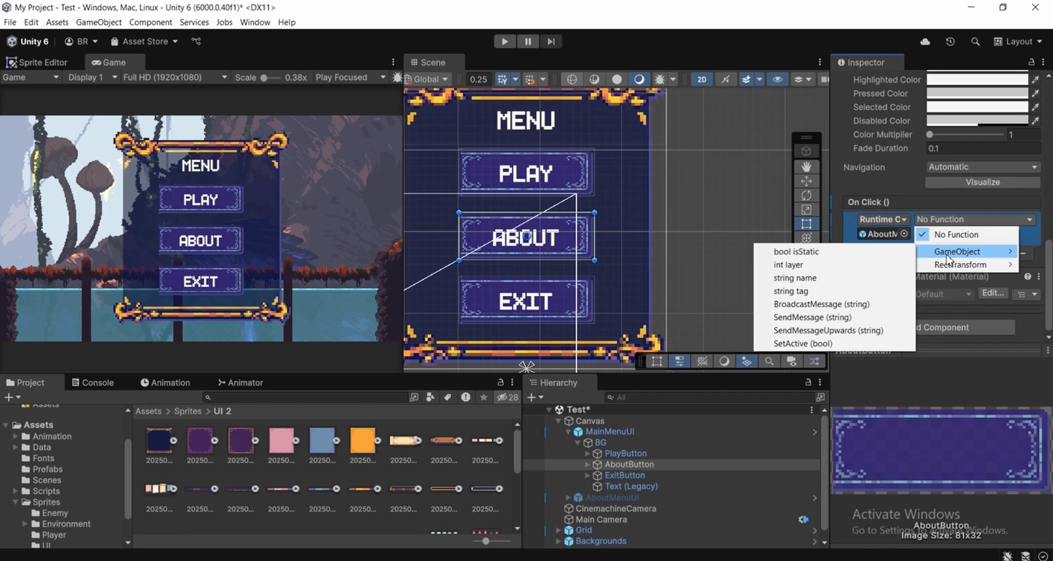
{"action": "left_click", "coordinate": [842, 347]}
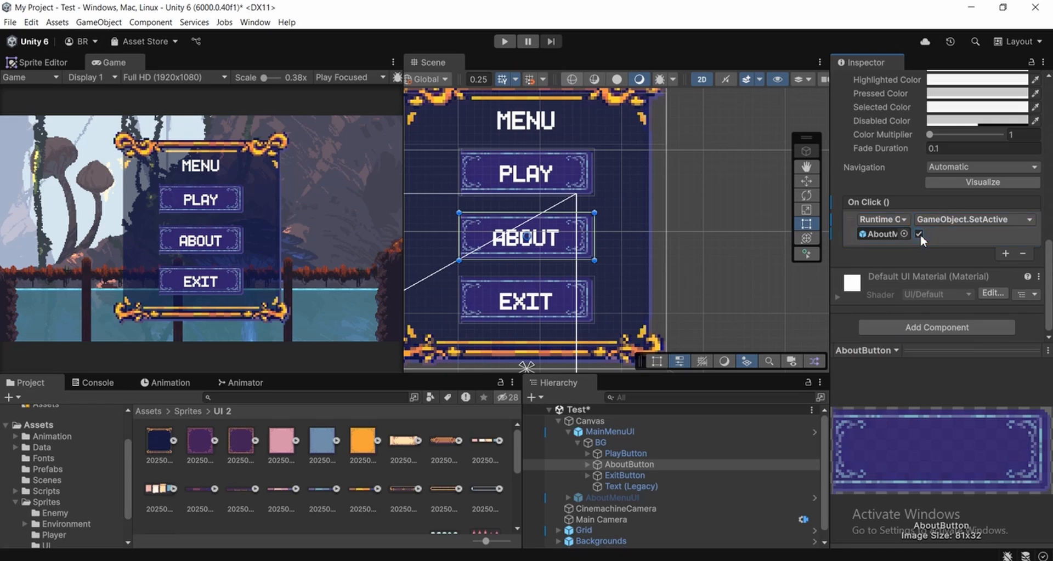
{"action": "scroll", "coordinate": [658, 255], "scroll_direction": "down", "scroll_amount": 3}
{"action": "middle_click_drag", "start_coordinate": [676, 252], "coordinate": [705, 253]}
{"action": "scroll", "coordinate": [609, 249], "scroll_direction": "up", "scroll_amount": 2}
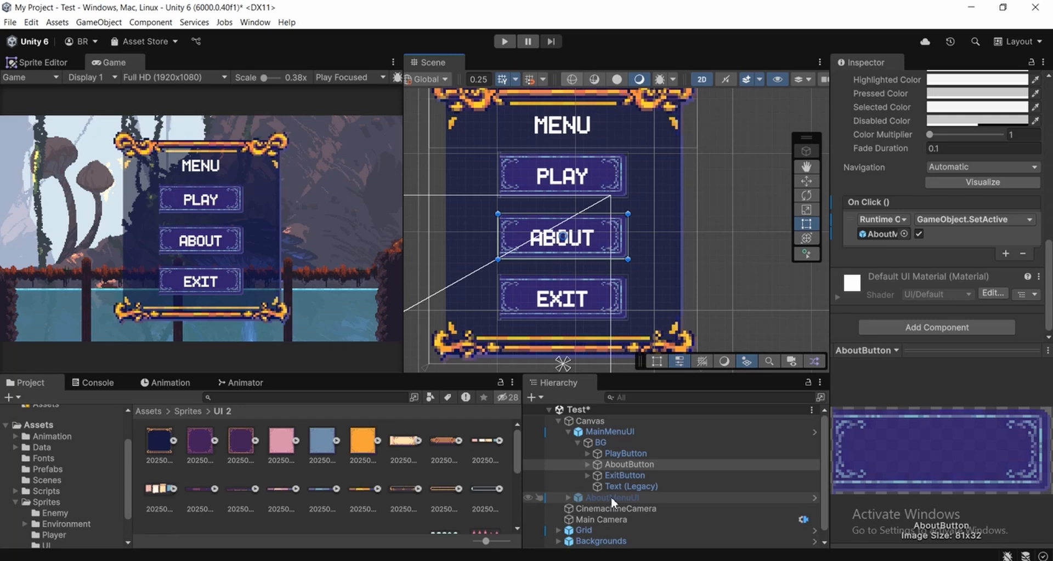
{"action": "middle_click_drag", "start_coordinate": [577, 237], "coordinate": [615, 293]}
{"action": "scroll", "coordinate": [615, 294], "scroll_direction": "down", "scroll_amount": 3}
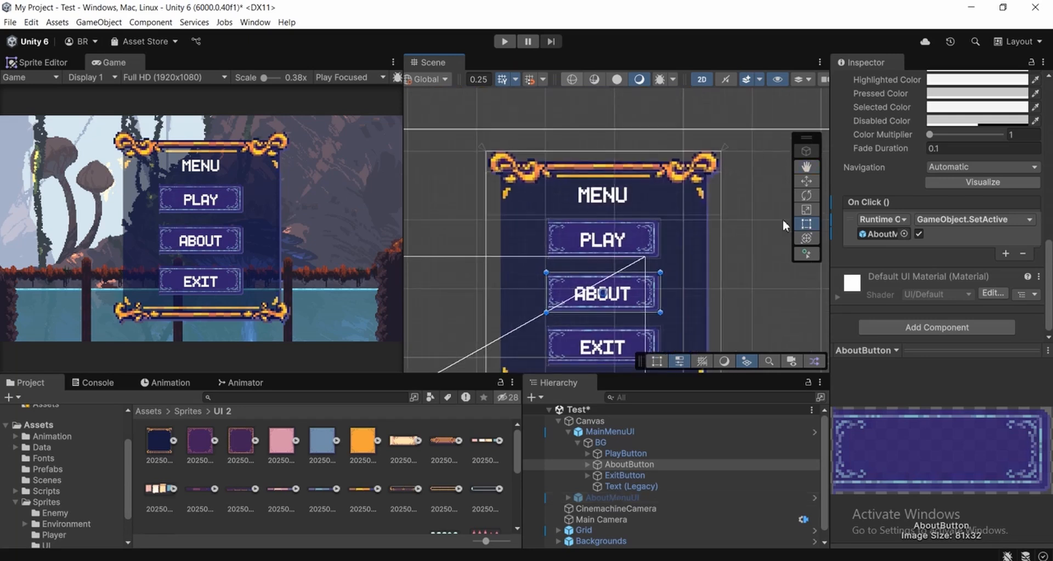
{"action": "middle_click_drag", "start_coordinate": [693, 268], "coordinate": [669, 186]}
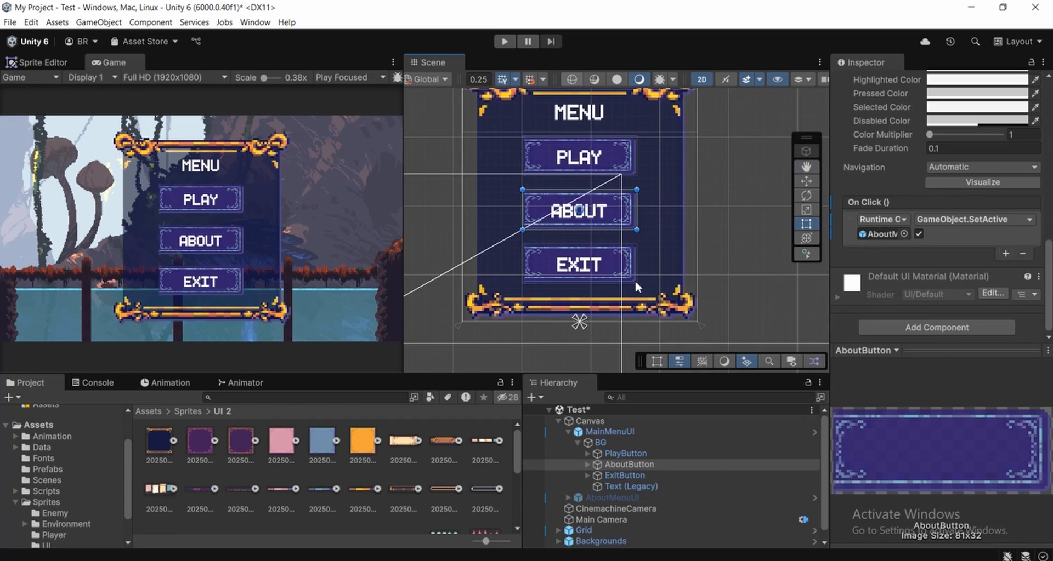
{"action": "middle_click_drag", "start_coordinate": [635, 281], "coordinate": [645, 288]}
Add a second On Click entry to AboutButton with MainMenuUI as its target object.
{"action": "scroll", "coordinate": [970, 275], "scroll_direction": "up", "scroll_amount": 2}
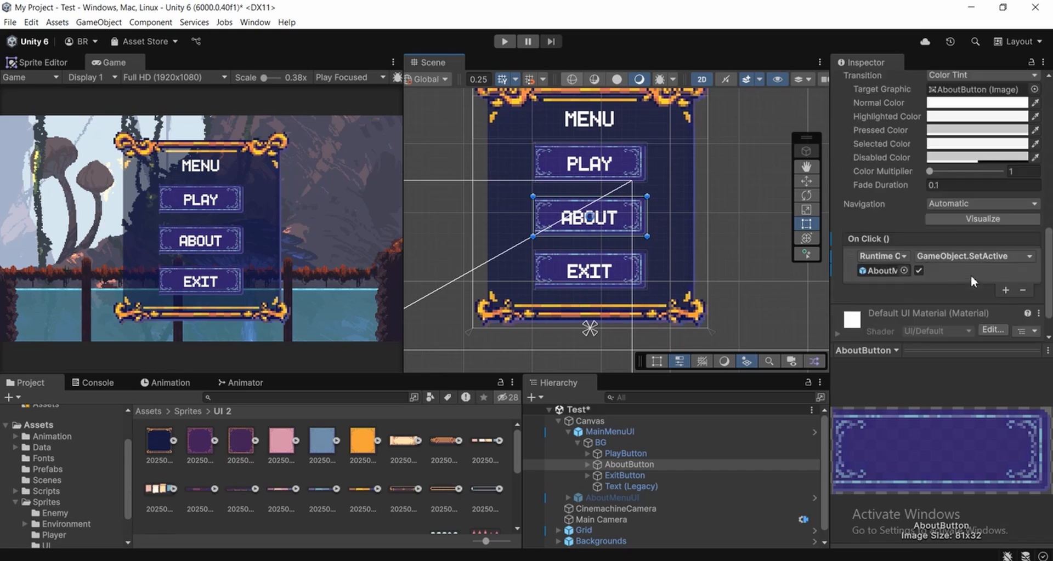
{"action": "left_click", "coordinate": [1005, 288]}
{"action": "scroll", "coordinate": [993, 292], "scroll_direction": "down", "scroll_amount": 2}
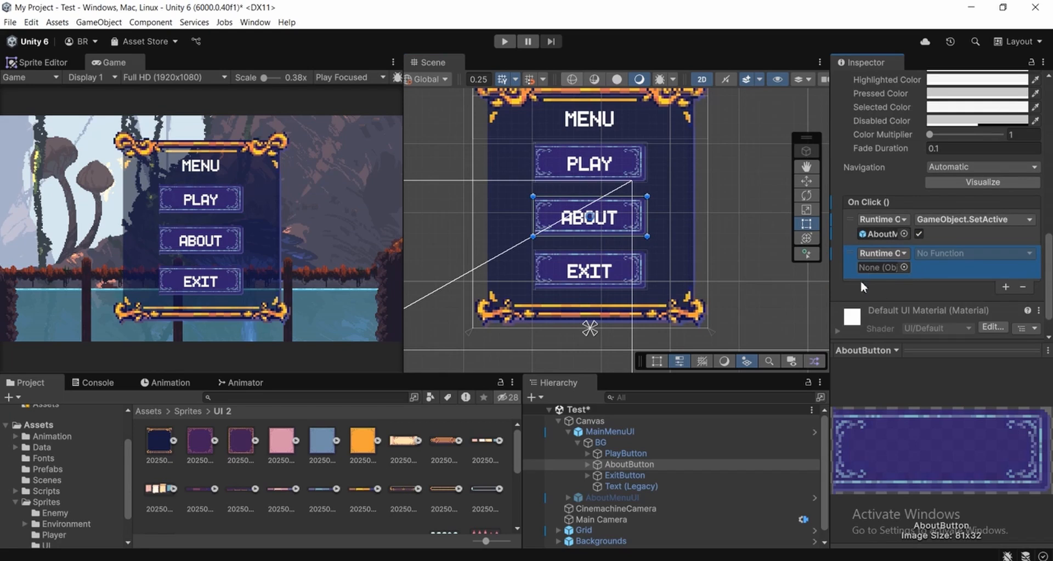
{"action": "middle_click_drag", "start_coordinate": [565, 191], "coordinate": [558, 212]}
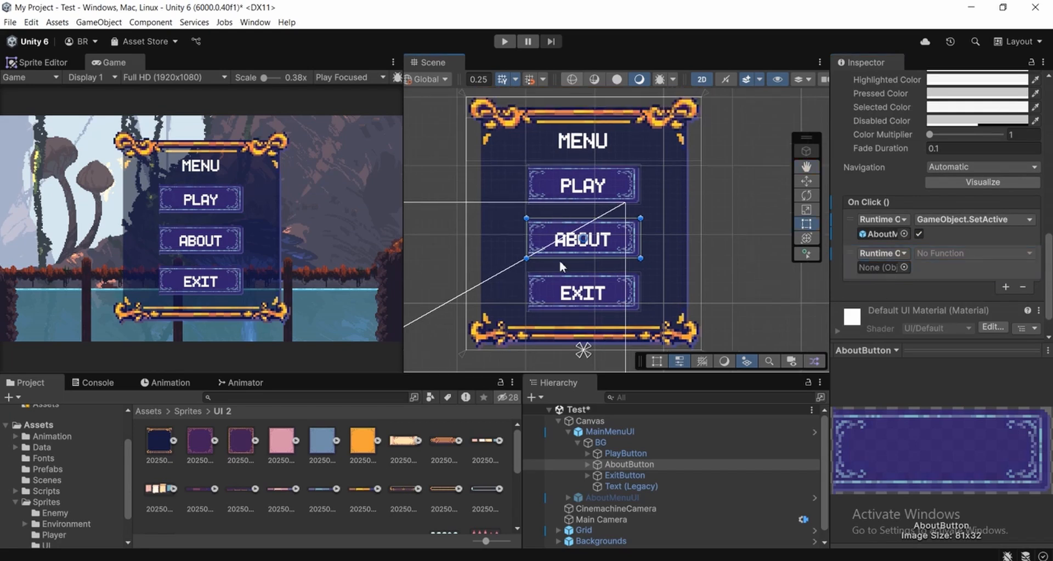
{"action": "left_click_drag", "start_coordinate": [618, 431], "coordinate": [885, 270]}
Have the MainMenuUI entry call GameObject.SetActive with the value disabled.
{"action": "left_click", "coordinate": [956, 253]}
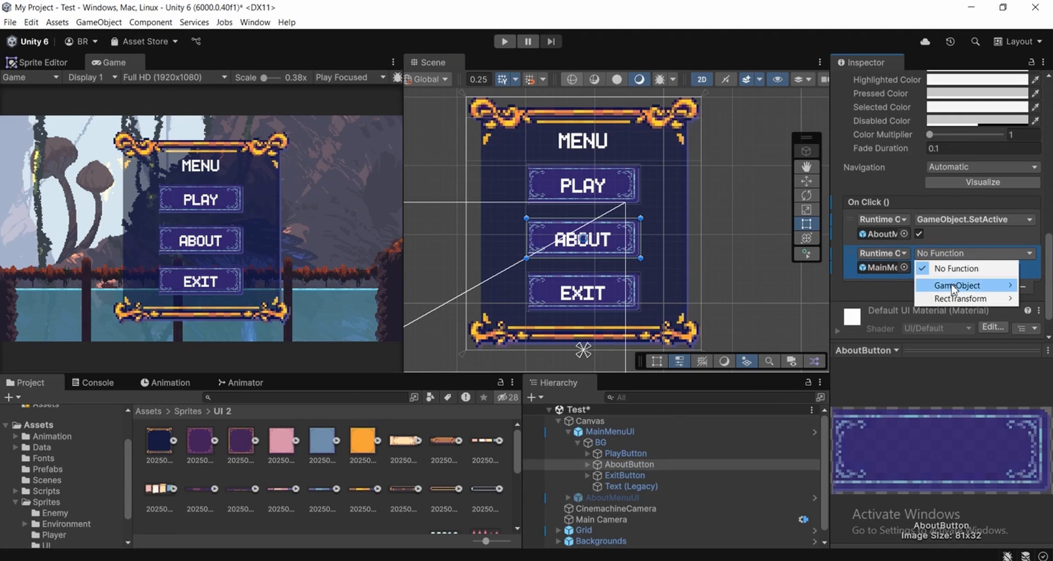
{"action": "mouse_move", "coordinate": [953, 287]}
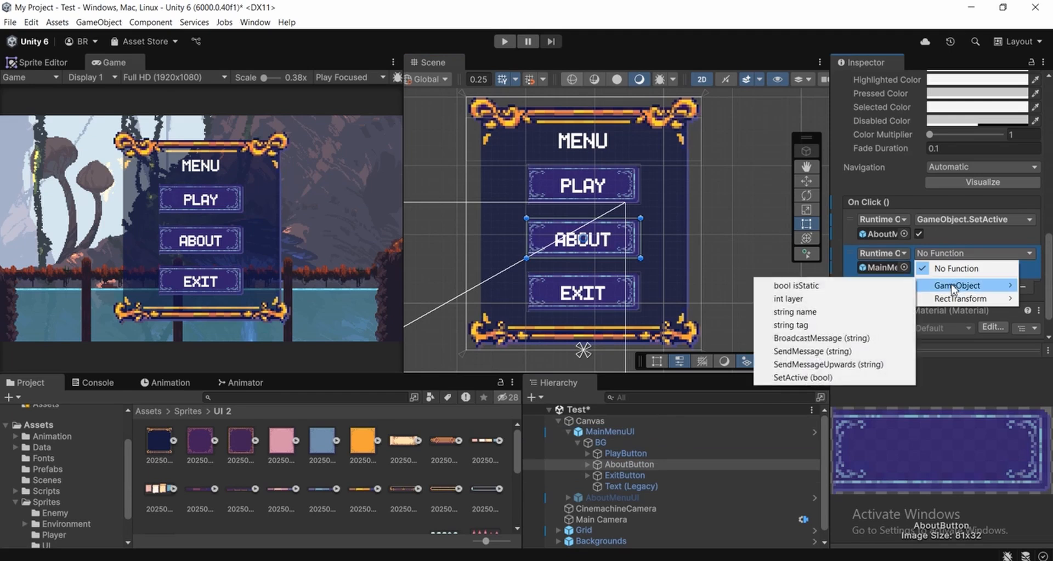
{"action": "left_click", "coordinate": [828, 378]}
{"action": "left_click", "coordinate": [919, 268]}
{"action": "left_click", "coordinate": [919, 267]}
{"action": "scroll", "coordinate": [584, 269], "scroll_direction": "down", "scroll_amount": 1}
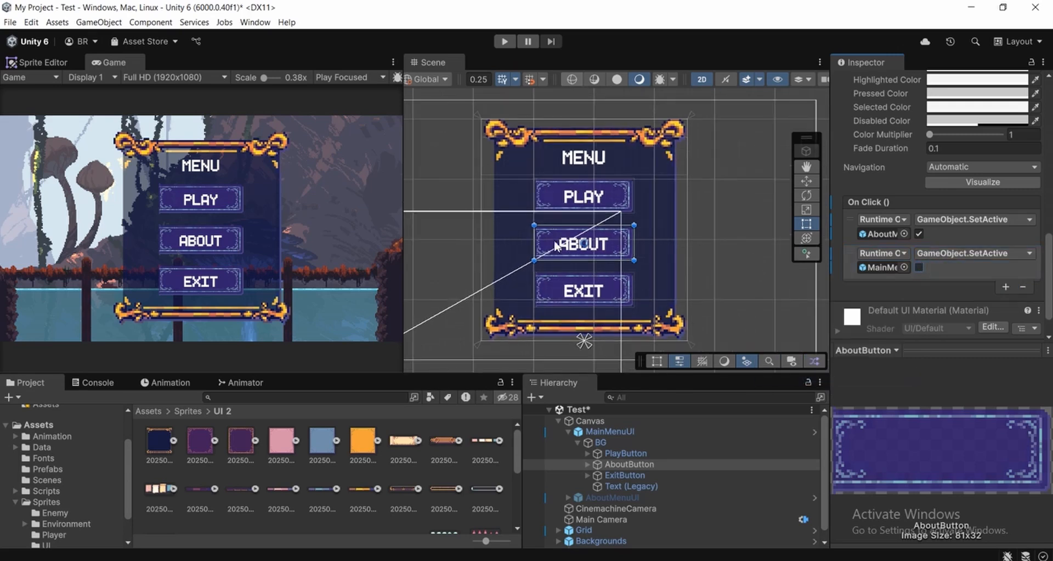
Run the scene, test opening the About menu with the ABOUT button and stop play mode.
{"action": "left_click", "coordinate": [568, 432]}
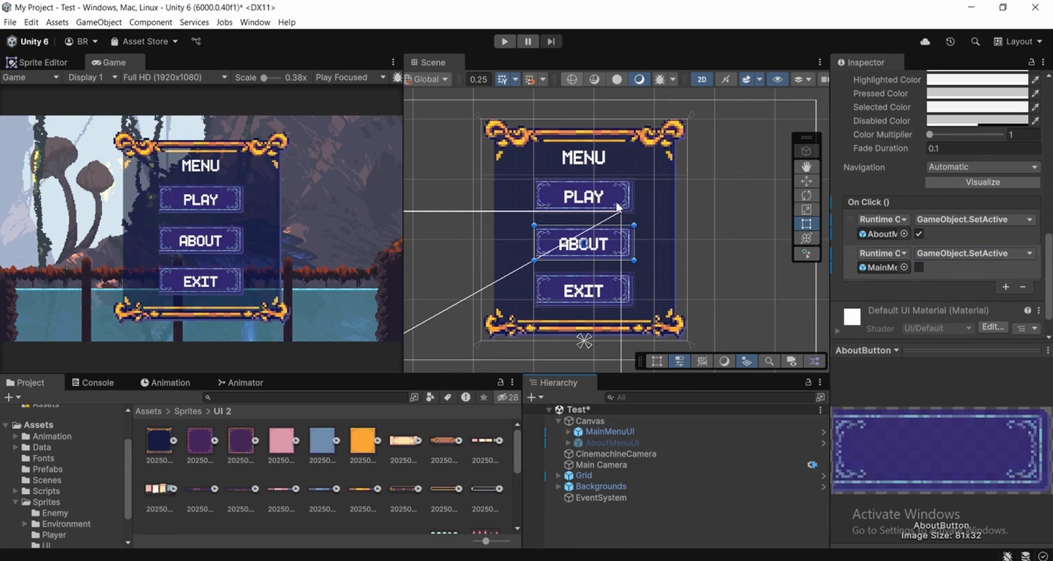
{"action": "left_click", "coordinate": [503, 41]}
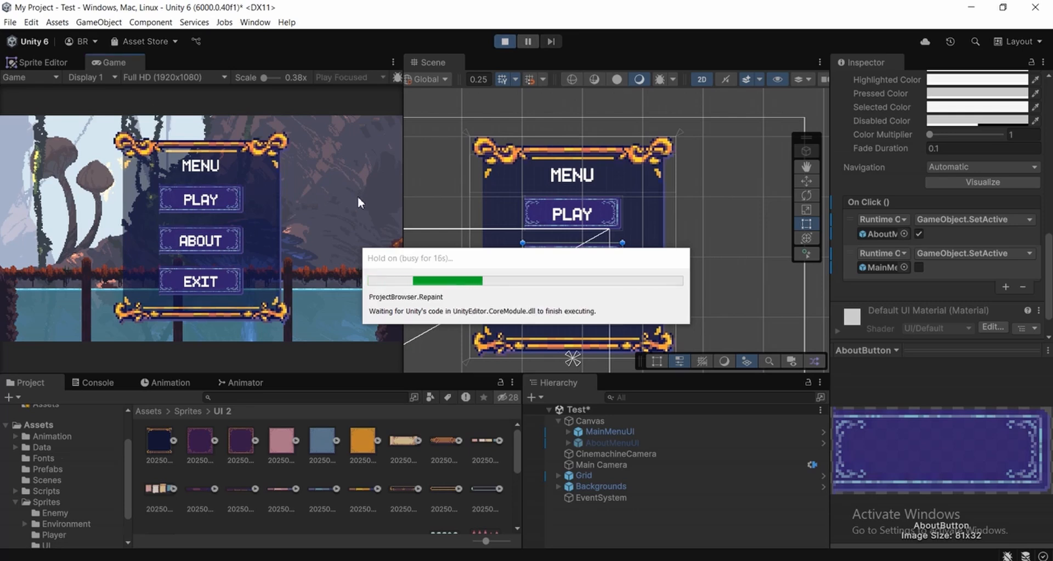
{"action": "left_click", "coordinate": [214, 242]}
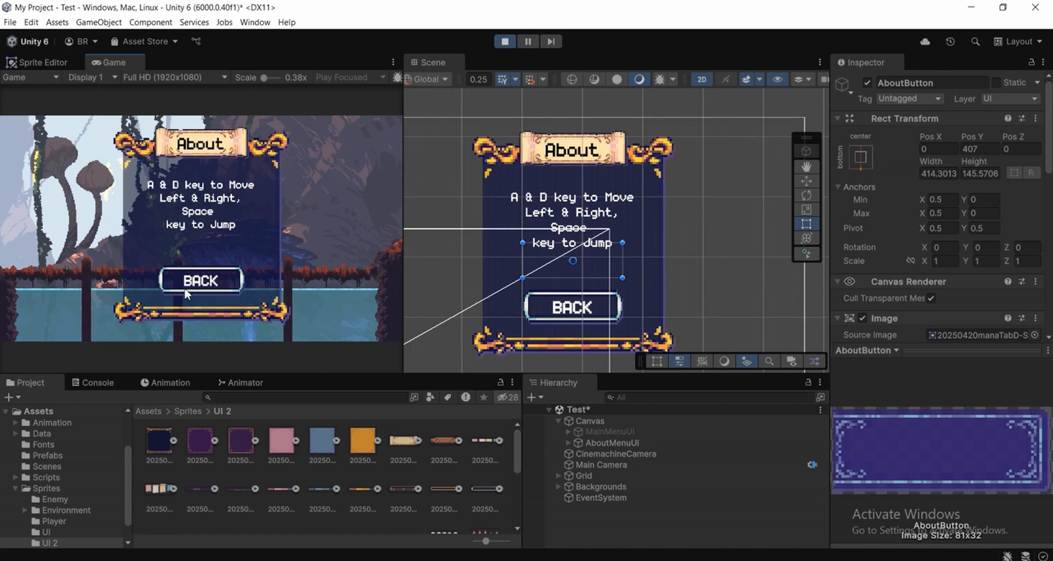
{"action": "middle_click_drag", "start_coordinate": [610, 257], "coordinate": [599, 279]}
{"action": "middle_click_drag", "start_coordinate": [600, 138], "coordinate": [617, 158]}
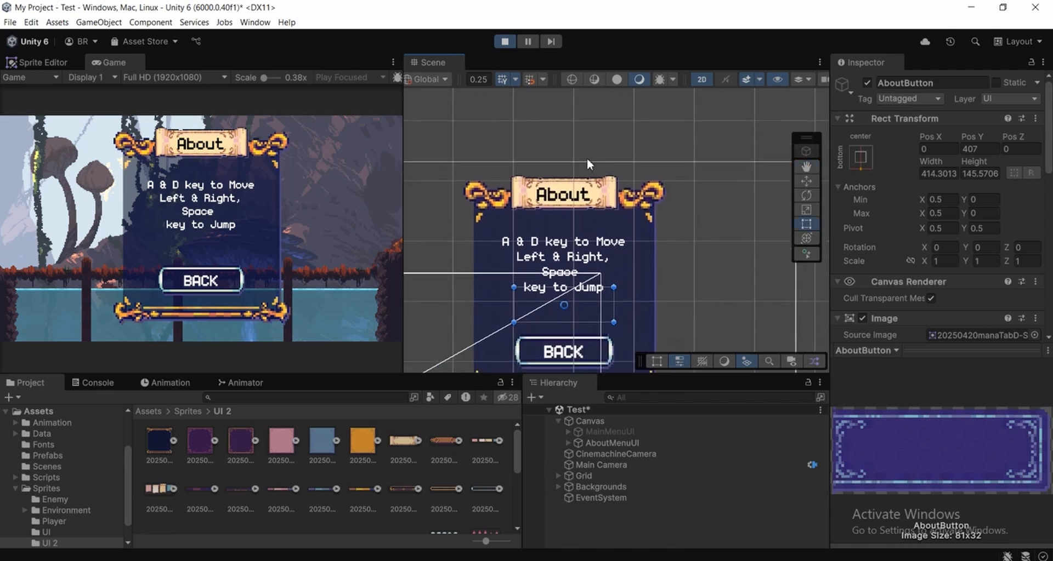
{"action": "left_click", "coordinate": [504, 41]}
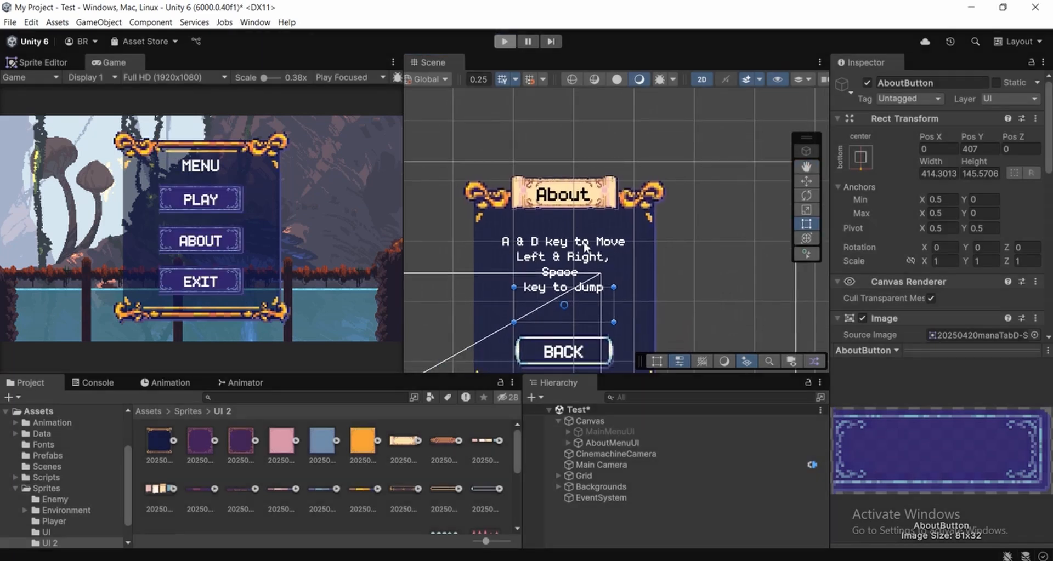
Select AboutMenuUI in the scene hierarchy and expand its children.
{"action": "left_click", "coordinate": [605, 444]}
{"action": "left_click", "coordinate": [568, 443]}
{"action": "middle_click_drag", "start_coordinate": [603, 256], "coordinate": [588, 229]}
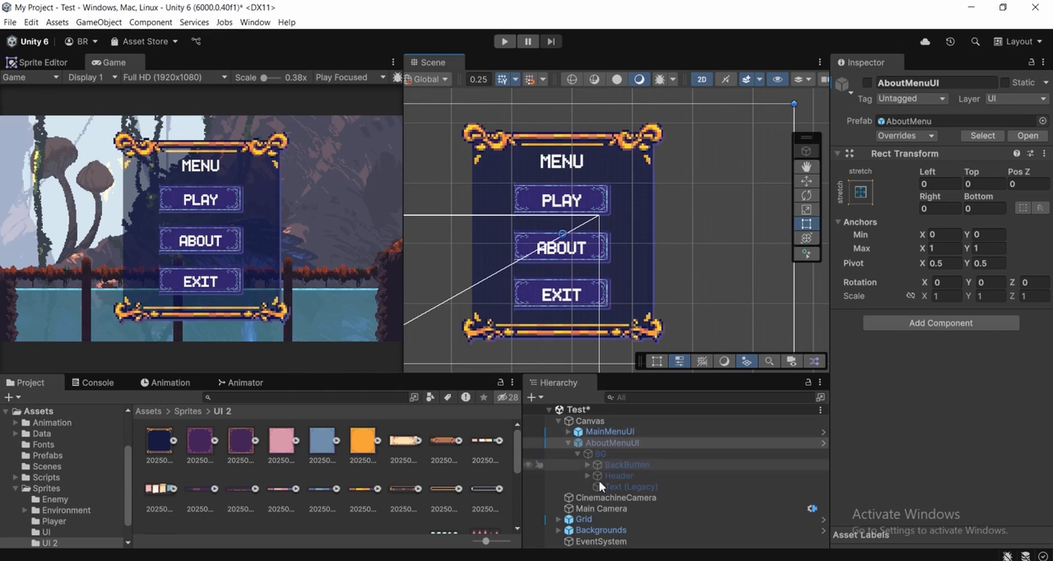
{"action": "left_click", "coordinate": [823, 446]}
{"action": "left_click", "coordinate": [824, 443]}
{"action": "mouse_move", "coordinate": [687, 230]}
{"action": "middle_mouse_down"}
{"action": "mouse_move", "coordinate": [649, 235]}
{"action": "mouse_move", "coordinate": [682, 241]}
{"action": "middle_mouse_up"}
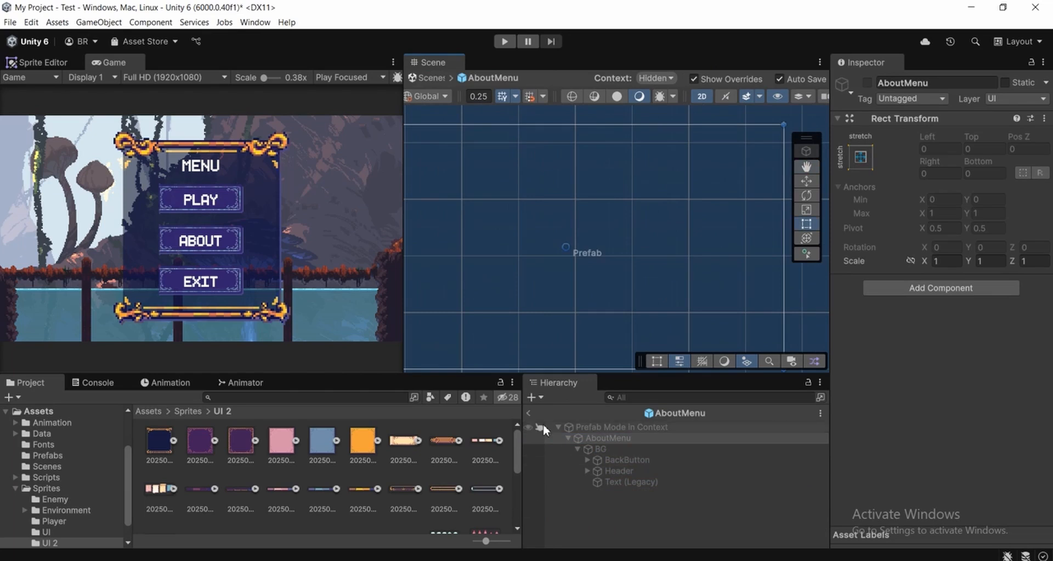
{"action": "left_click", "coordinate": [528, 413]}
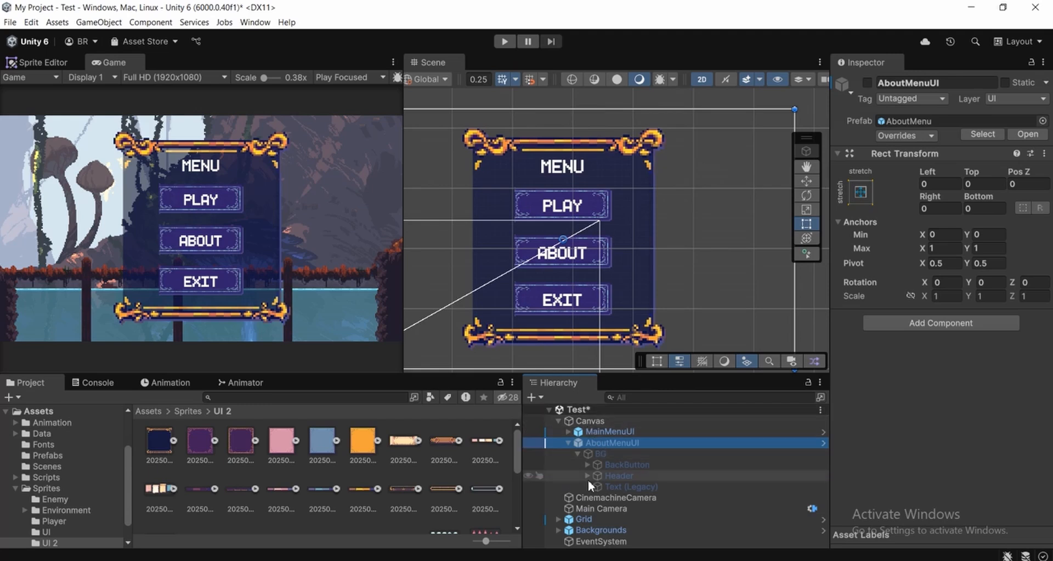
Add an On Click entry to the BackButton under AboutMenuUI's BG.
{"action": "left_click", "coordinate": [597, 455]}
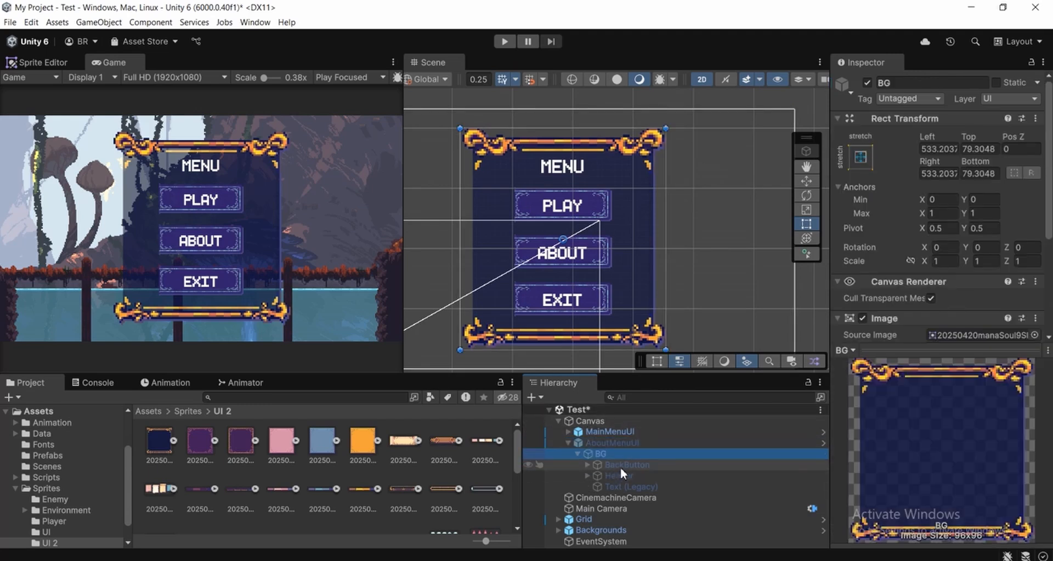
{"action": "left_click", "coordinate": [620, 466]}
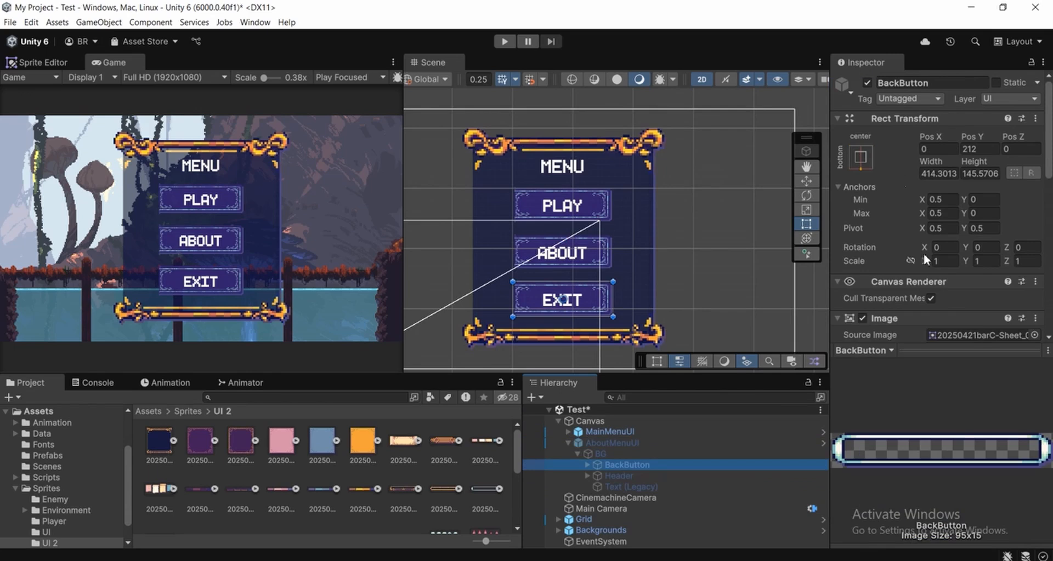
{"action": "scroll", "coordinate": [934, 271], "scroll_direction": "down", "scroll_amount": 10}
{"action": "scroll", "coordinate": [934, 270], "scroll_direction": "down", "scroll_amount": 2}
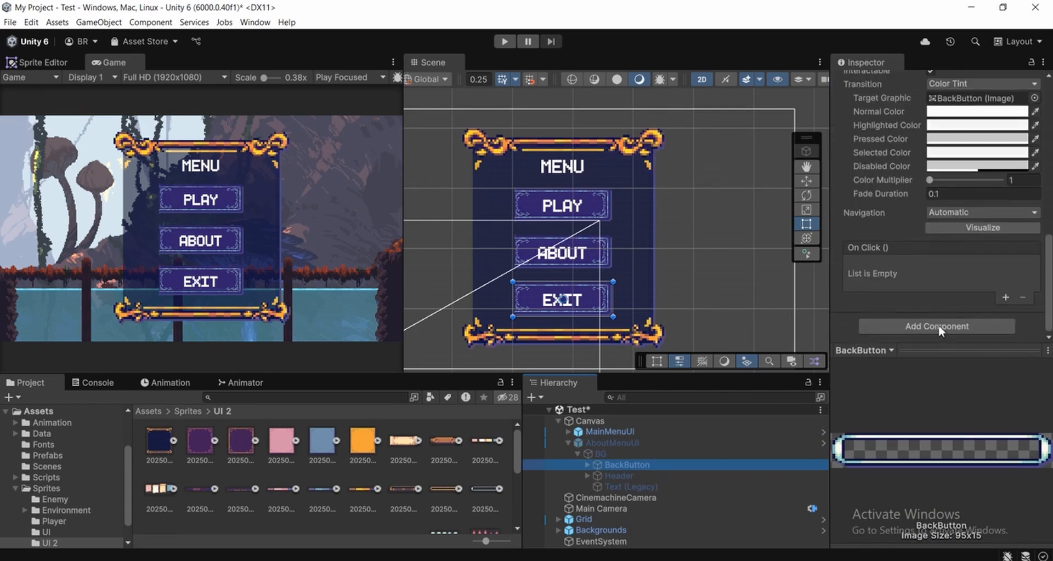
{"action": "left_click", "coordinate": [1006, 297]}
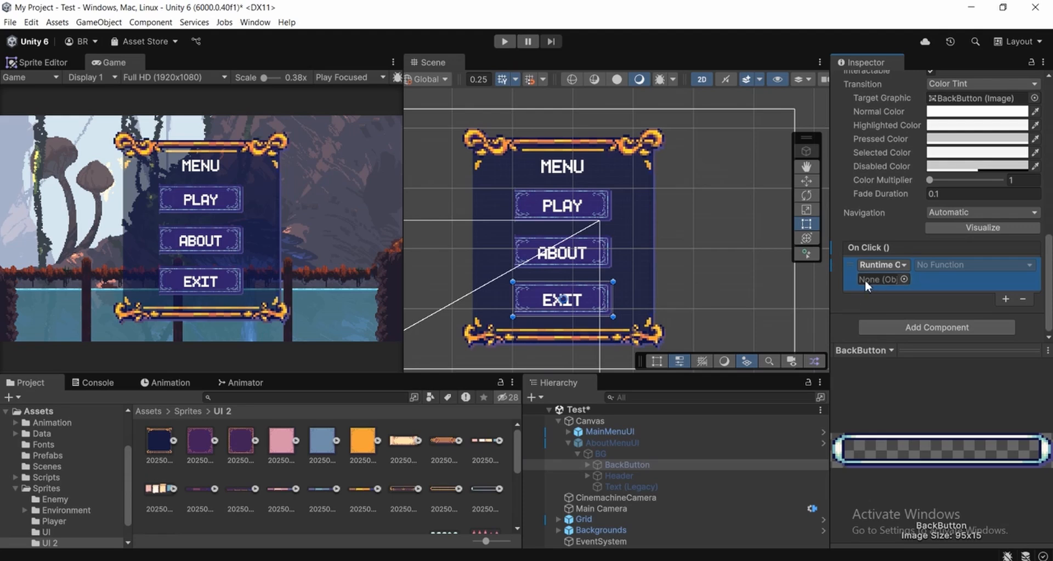
Assign MainMenuUI to the BackButton's On Click entry and have it call GameObject.SetActive with the value enabled.
{"action": "left_click_drag", "start_coordinate": [616, 431], "coordinate": [879, 281]}
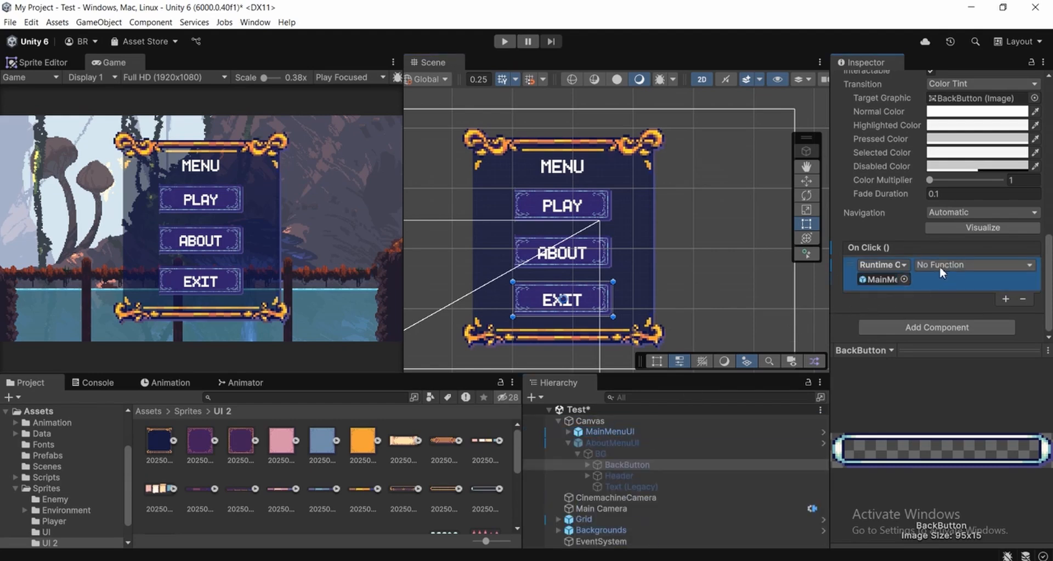
{"action": "left_click", "coordinate": [939, 265]}
{"action": "mouse_move", "coordinate": [941, 299]}
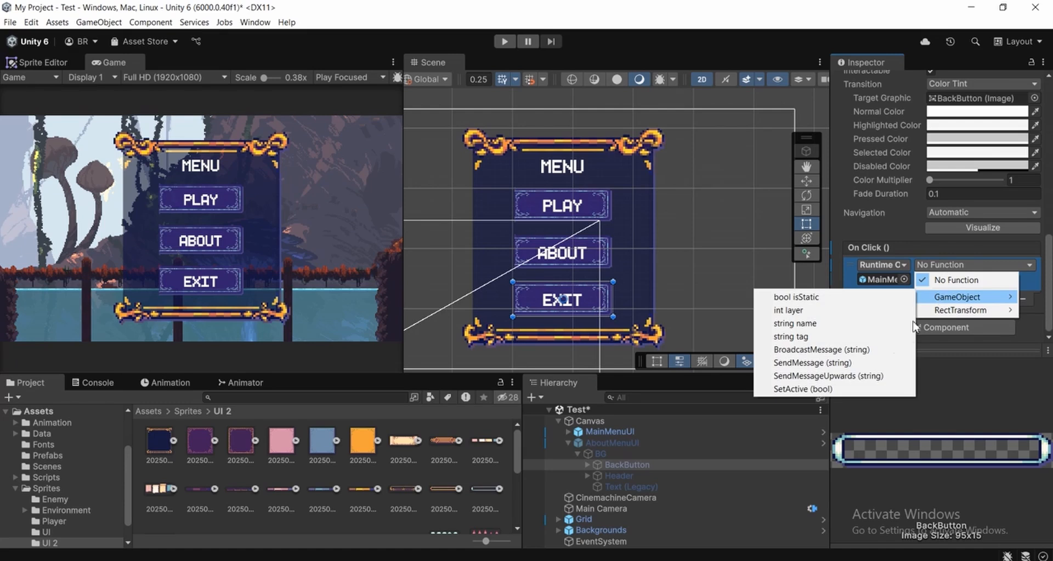
{"action": "left_click", "coordinate": [816, 390]}
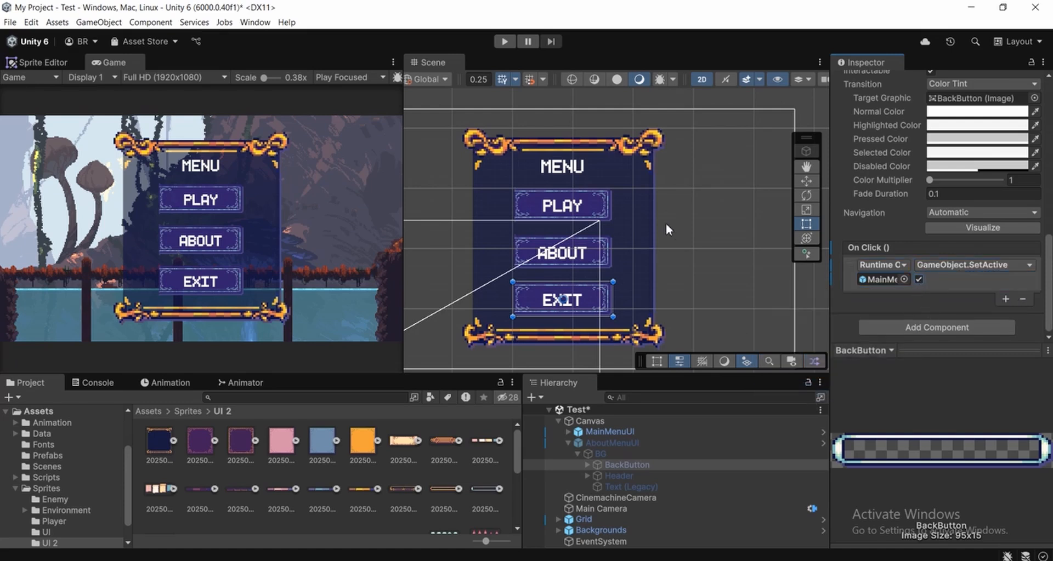
{"action": "scroll", "coordinate": [665, 224], "scroll_direction": "down", "scroll_amount": 1}
{"action": "middle_click_drag", "start_coordinate": [685, 294], "coordinate": [682, 255]}
{"action": "scroll", "coordinate": [671, 256], "scroll_direction": "up", "scroll_amount": 2}
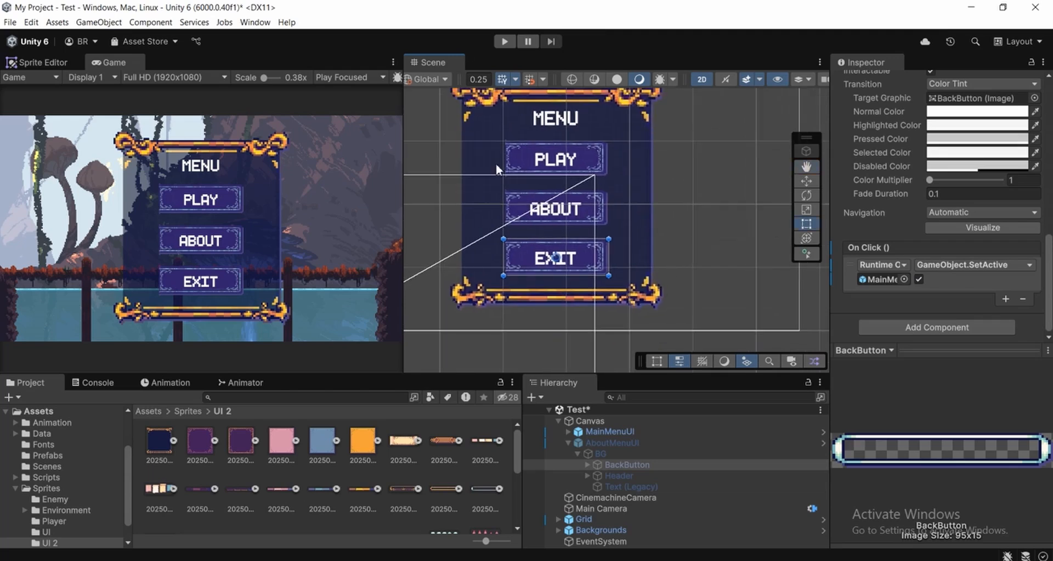
{"action": "middle_click_drag", "start_coordinate": [557, 171], "coordinate": [565, 219]}
{"action": "middle_click_drag", "start_coordinate": [624, 331], "coordinate": [617, 314]}
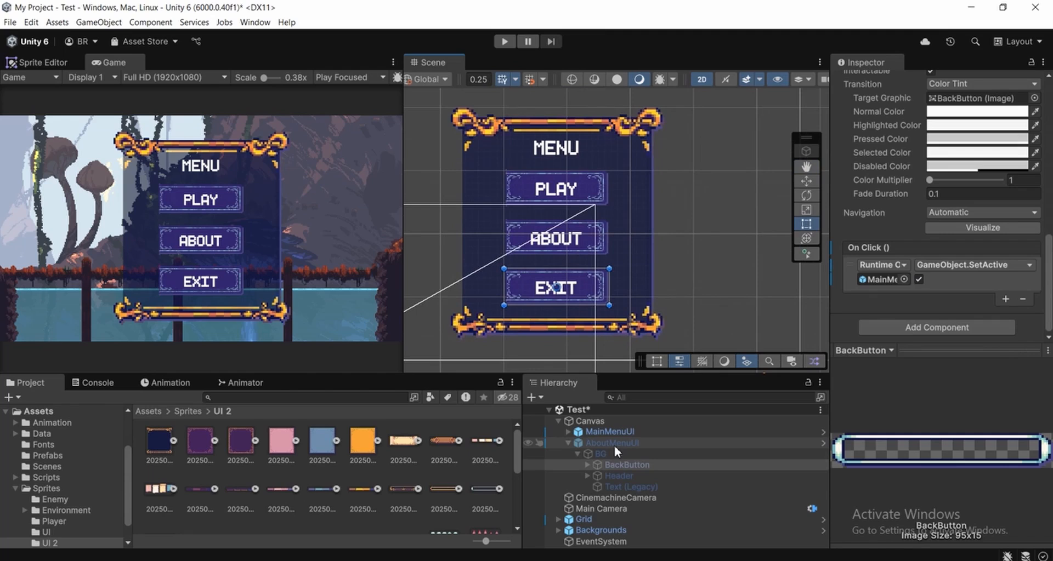
{"action": "middle_click_drag", "start_coordinate": [660, 307], "coordinate": [657, 303]}
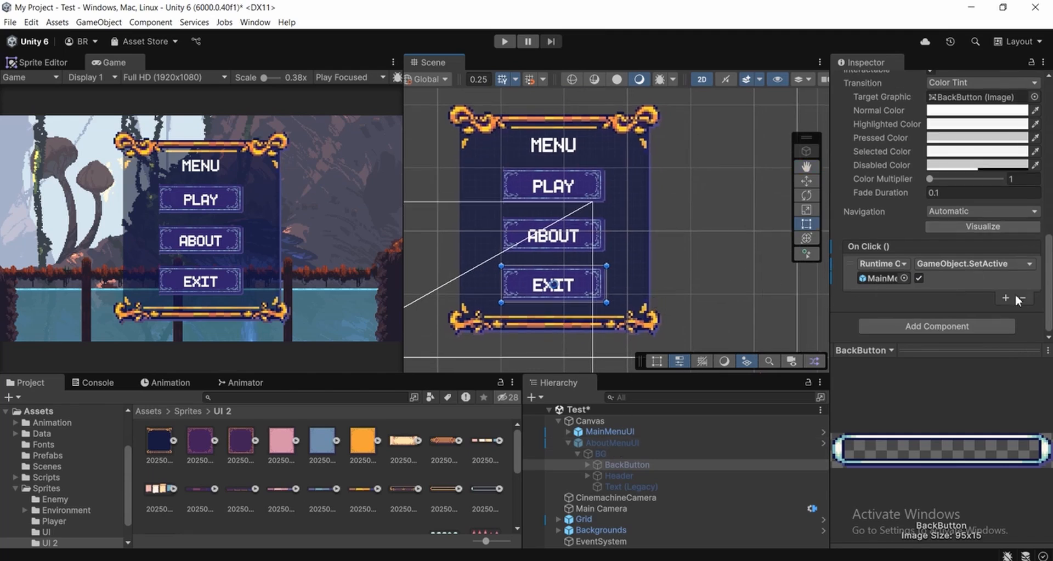
{"action": "middle_click_drag", "start_coordinate": [647, 263], "coordinate": [663, 258]}
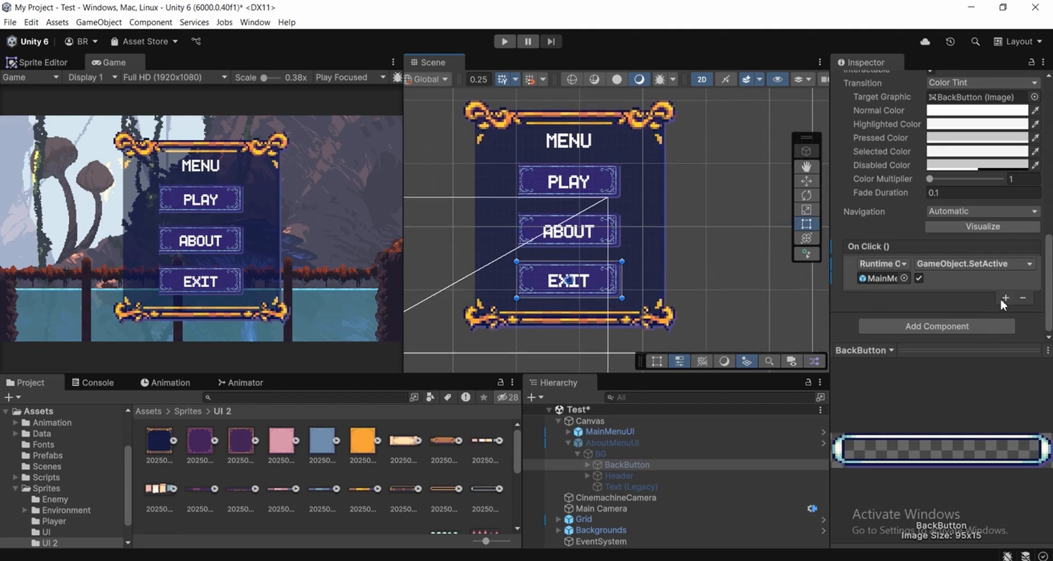
Add a second On Click entry calling GameObject.SetActive on AboutMenuUI with the value disabled, and collapse AboutMenuUI in the hierarchy.
{"action": "left_click", "coordinate": [1004, 298]}
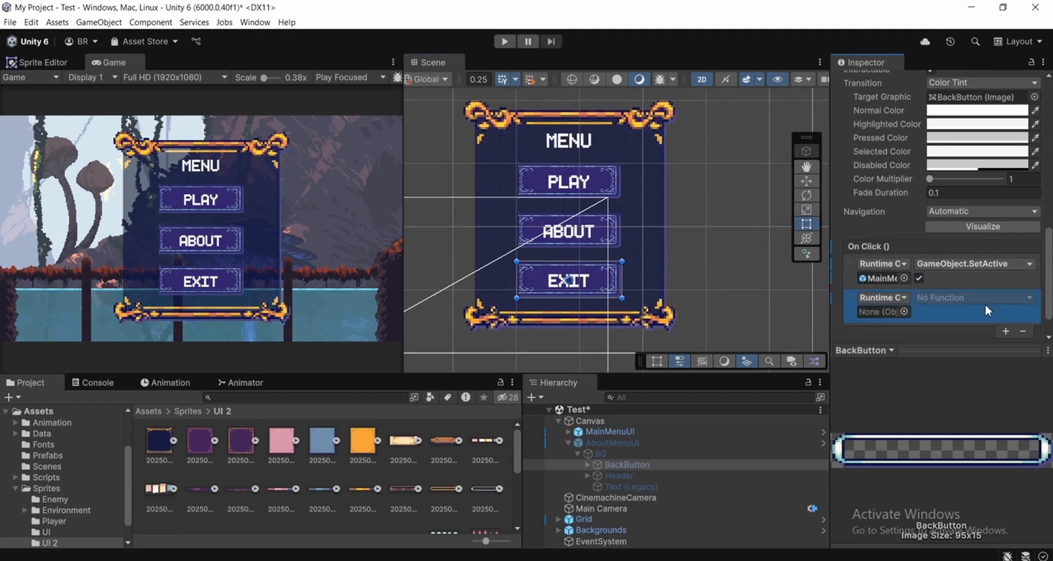
{"action": "left_click_drag", "start_coordinate": [598, 445], "coordinate": [880, 278]}
{"action": "left_click", "coordinate": [958, 265]}
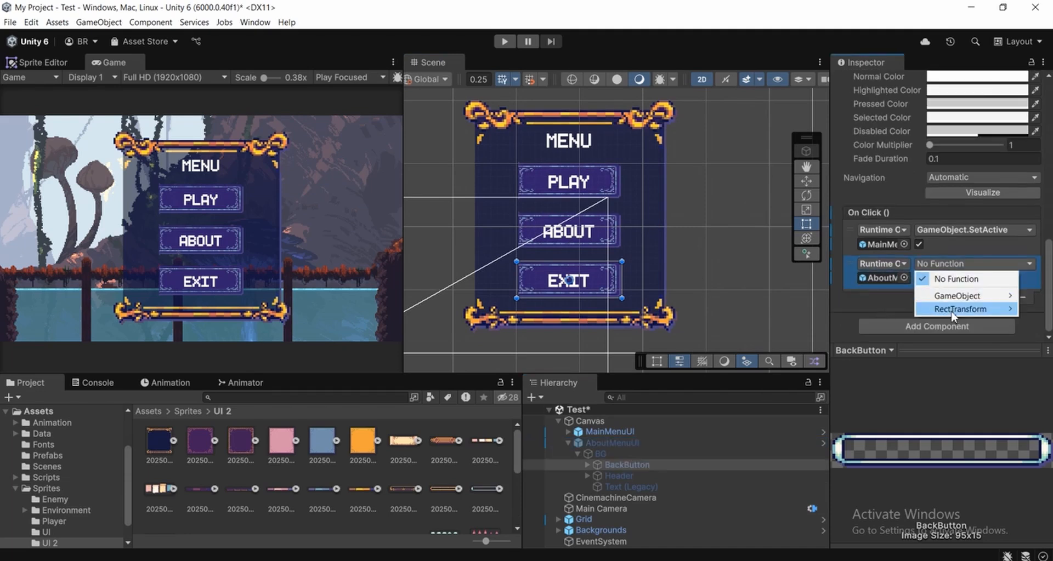
{"action": "mouse_move", "coordinate": [956, 300]}
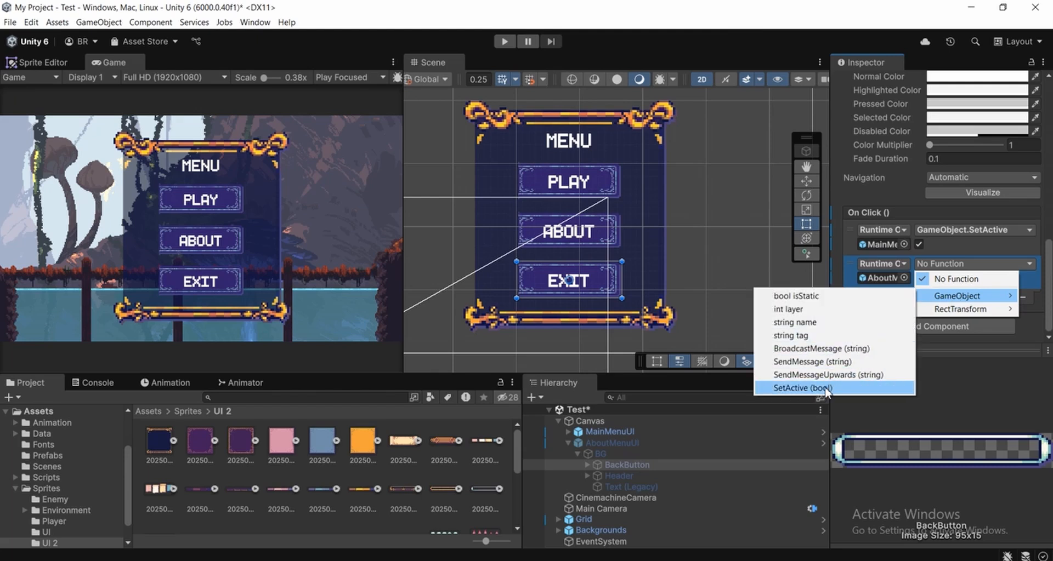
{"action": "left_click", "coordinate": [802, 388]}
{"action": "left_click", "coordinate": [919, 278]}
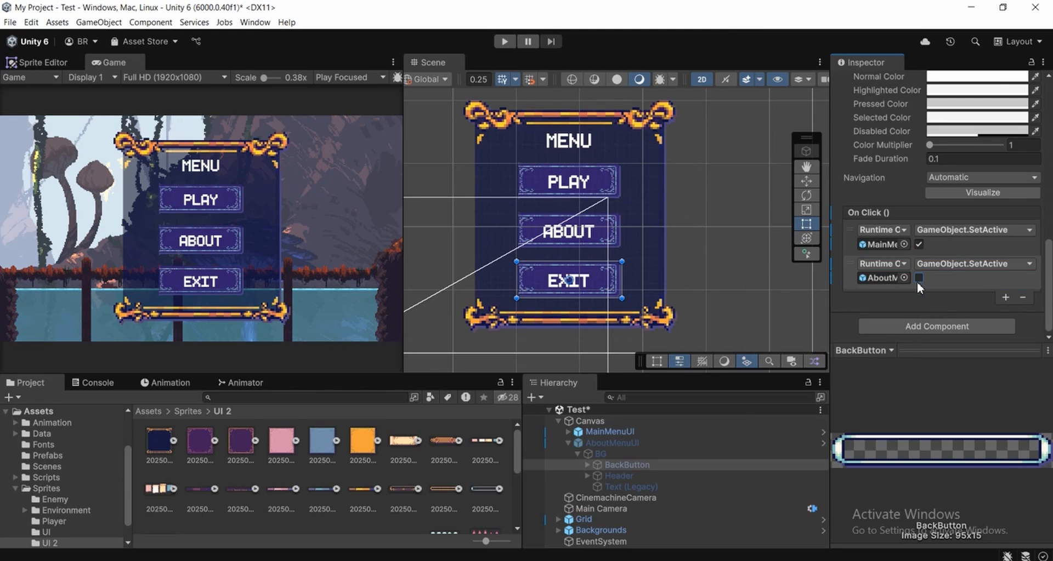
{"action": "scroll", "coordinate": [688, 274], "scroll_direction": "down", "scroll_amount": 2}
{"action": "left_click", "coordinate": [568, 443]}
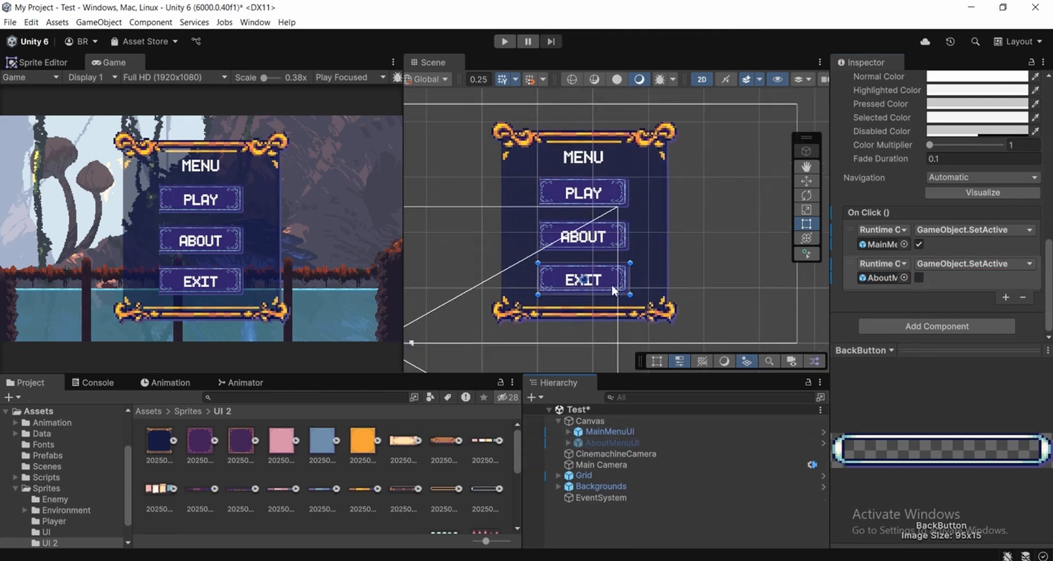
Run the scene, test switching between the two menus with the ABOUT and BACK buttons, and stop play mode.
{"action": "middle_click_drag", "start_coordinate": [610, 285], "coordinate": [608, 333]}
{"action": "left_click", "coordinate": [505, 41]}
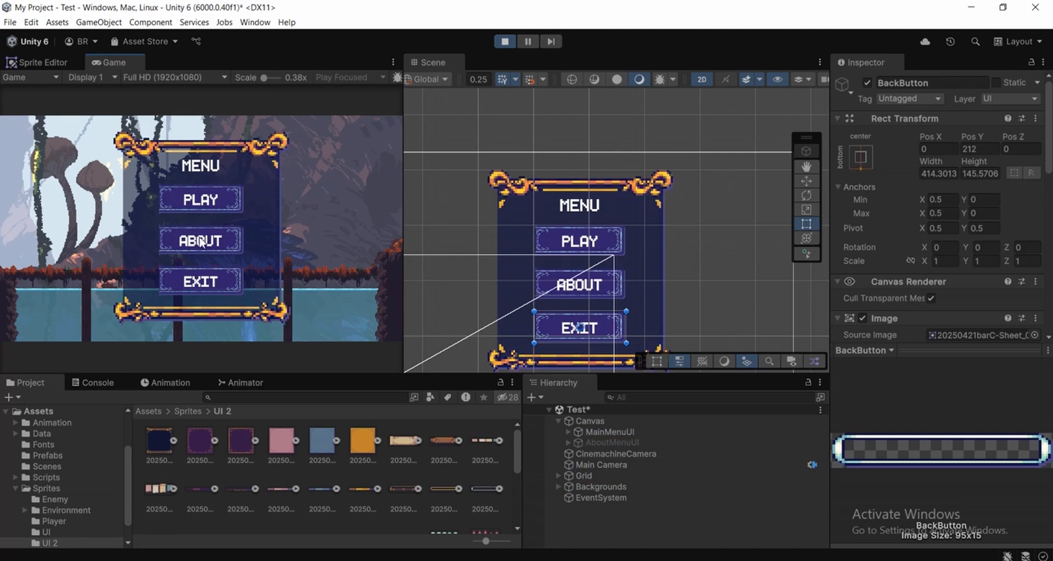
{"action": "left_click", "coordinate": [189, 244]}
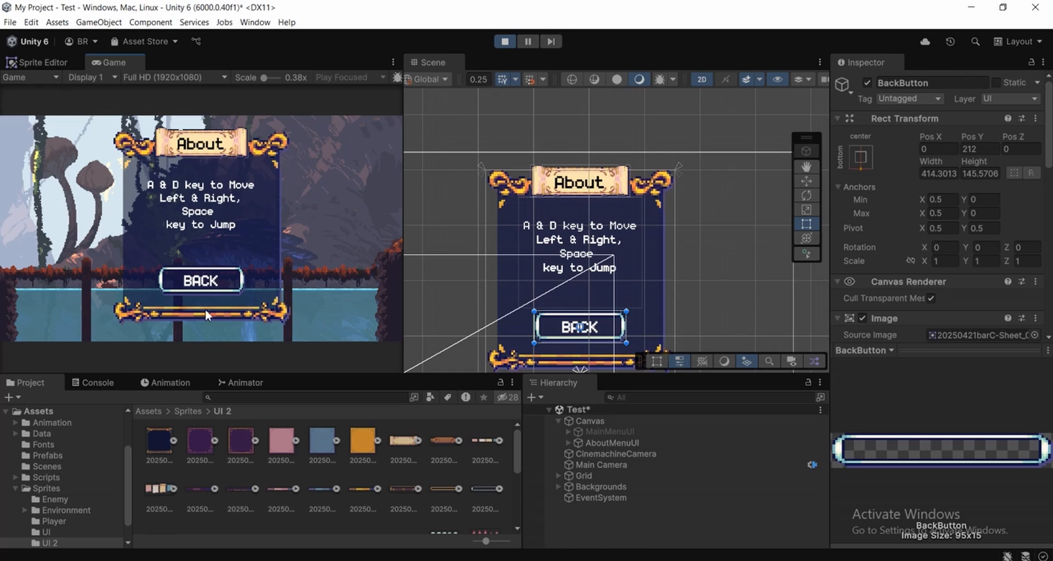
{"action": "left_click", "coordinate": [207, 283]}
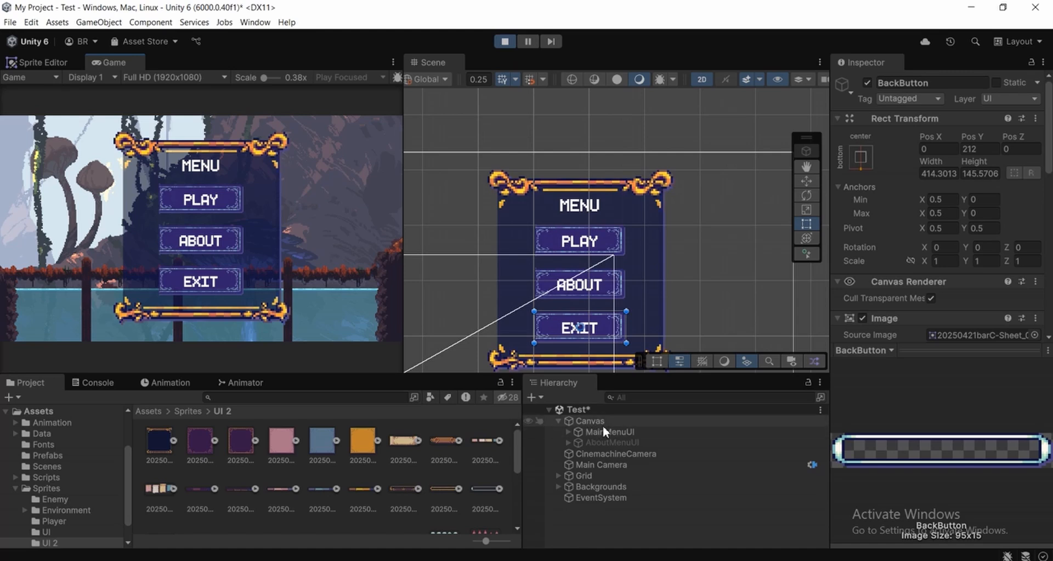
{"action": "left_click", "coordinate": [208, 247]}
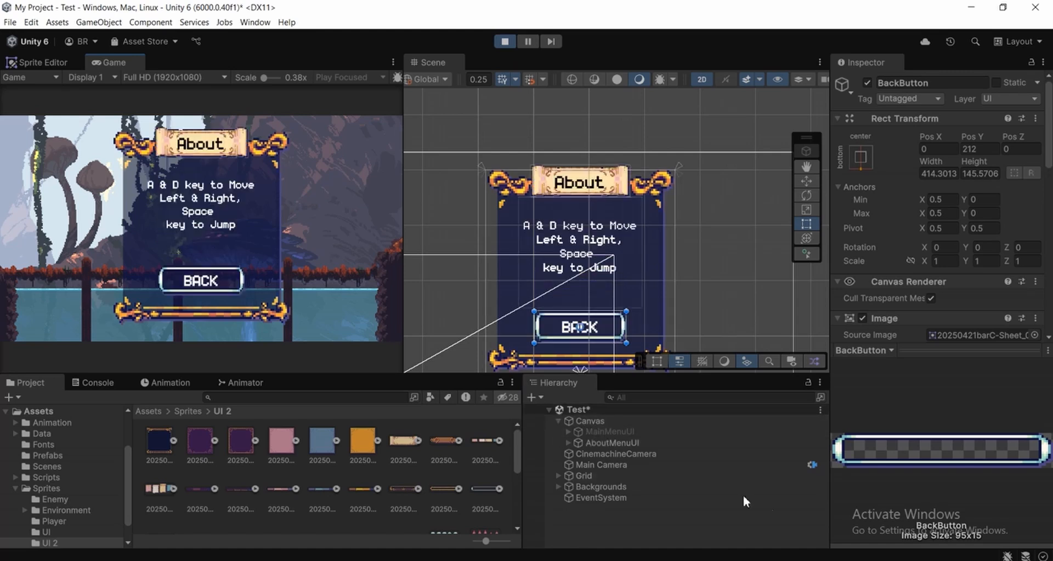
{"action": "left_click", "coordinate": [608, 444]}
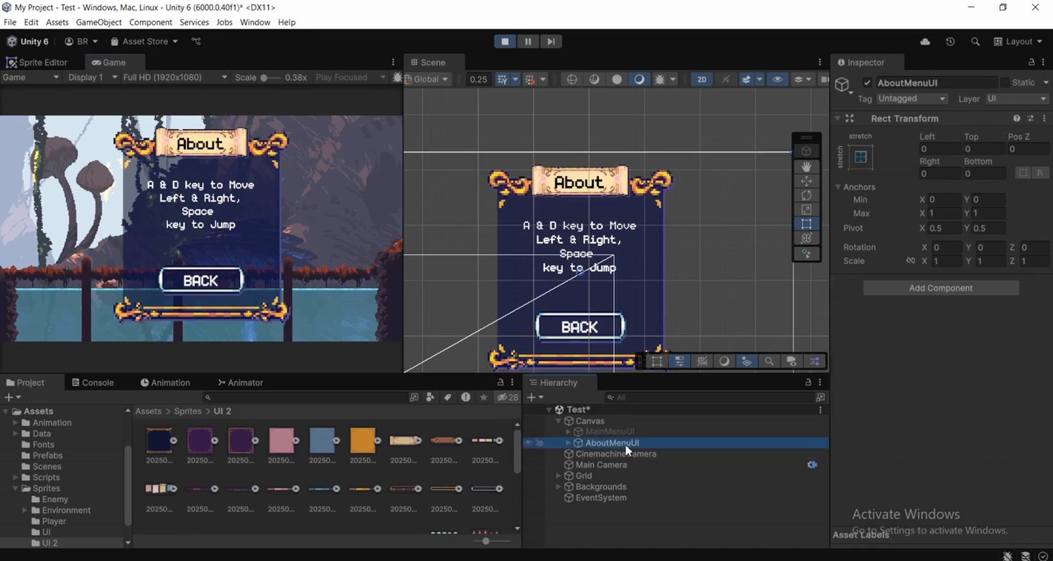
{"action": "left_click", "coordinate": [208, 284]}
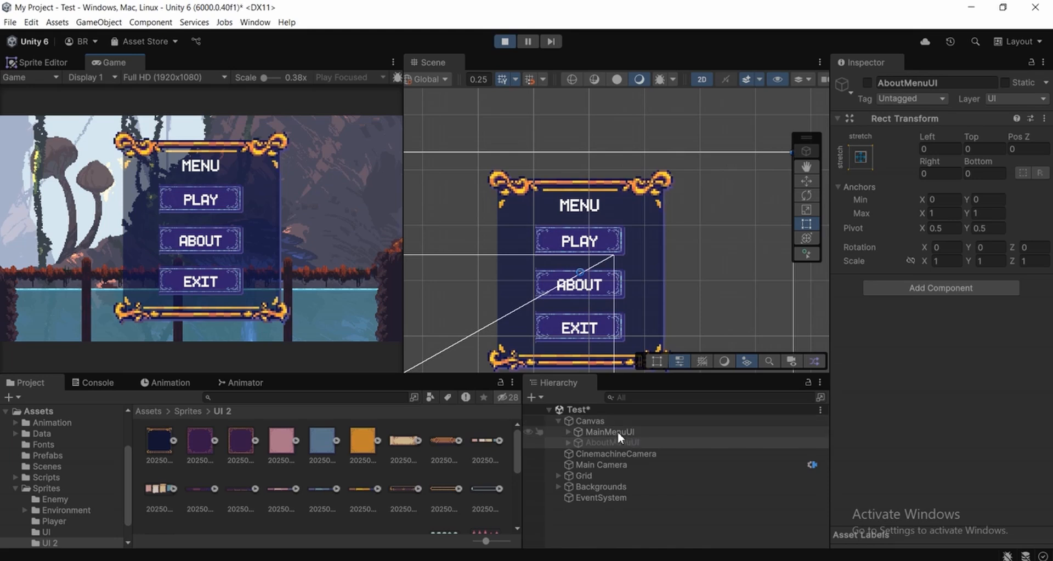
{"action": "middle_click_drag", "start_coordinate": [552, 196], "coordinate": [552, 211]}
{"action": "left_click", "coordinate": [505, 41]}
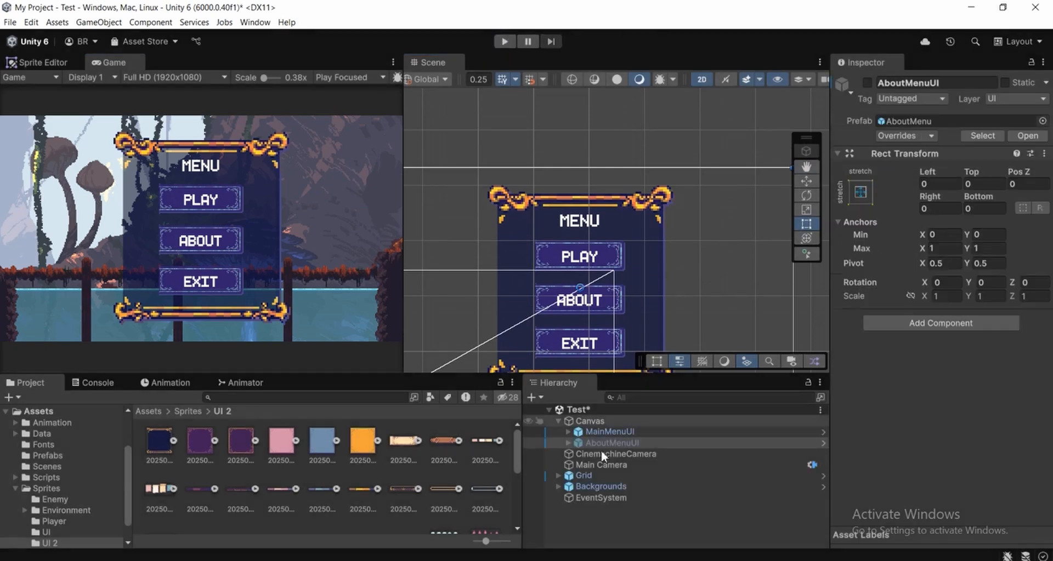
Apply all overrides of the MainMenuUI object to its prefab.
{"action": "left_click", "coordinate": [609, 434]}
{"action": "left_click", "coordinate": [628, 443]}
{"action": "left_click", "coordinate": [616, 430]}
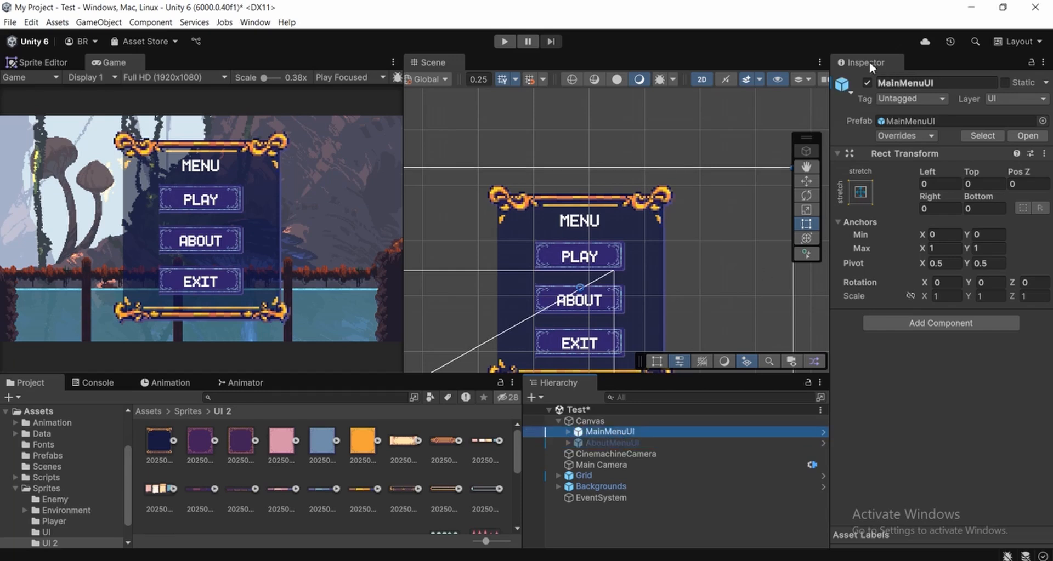
{"action": "left_click", "coordinate": [902, 136]}
{"action": "left_click", "coordinate": [996, 248]}
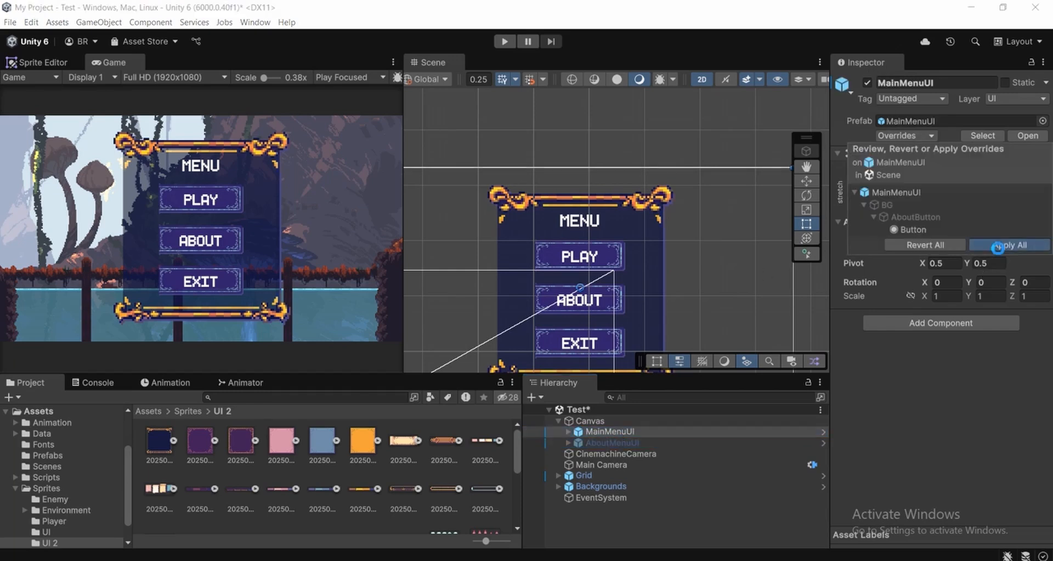
Apply all overrides of the AboutMenuUI object to the AboutMenu prefab.
{"action": "left_click", "coordinate": [631, 444]}
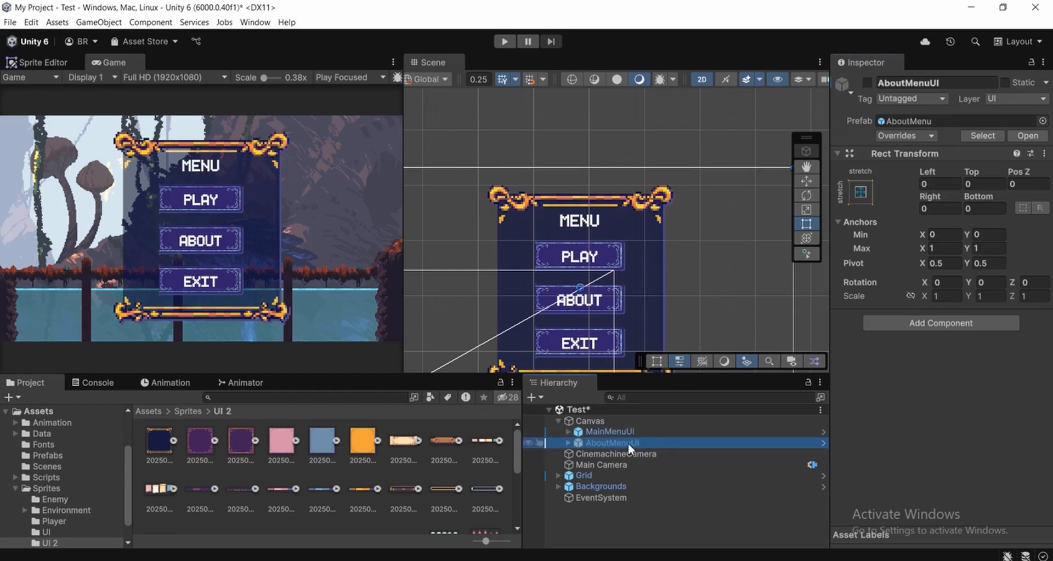
{"action": "left_click", "coordinate": [904, 135]}
{"action": "left_click", "coordinate": [995, 245]}
{"action": "middle_click_drag", "start_coordinate": [570, 200], "coordinate": [565, 156]}
{"action": "middle_click_drag", "start_coordinate": [623, 291], "coordinate": [623, 265]}
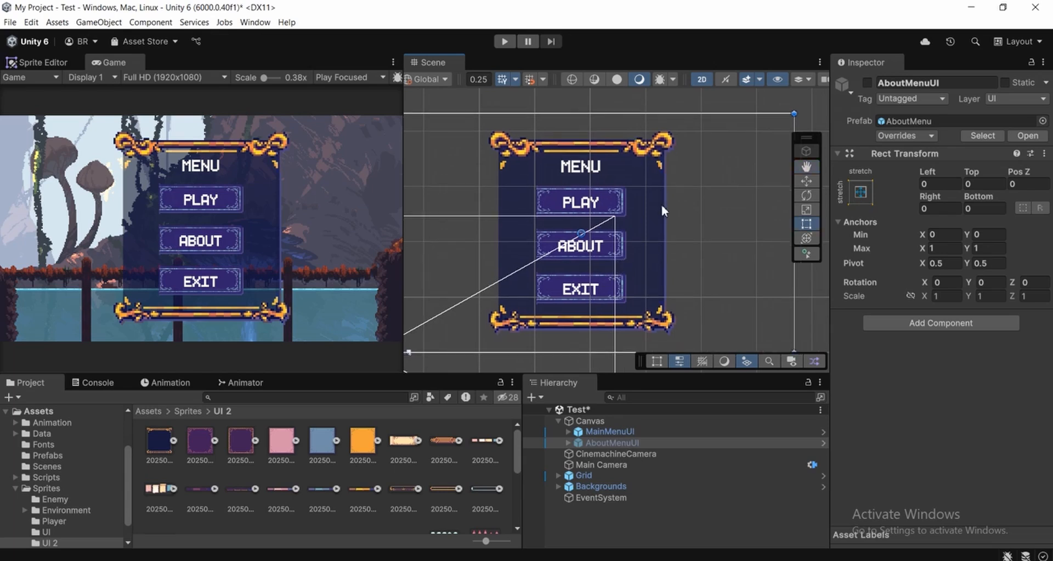